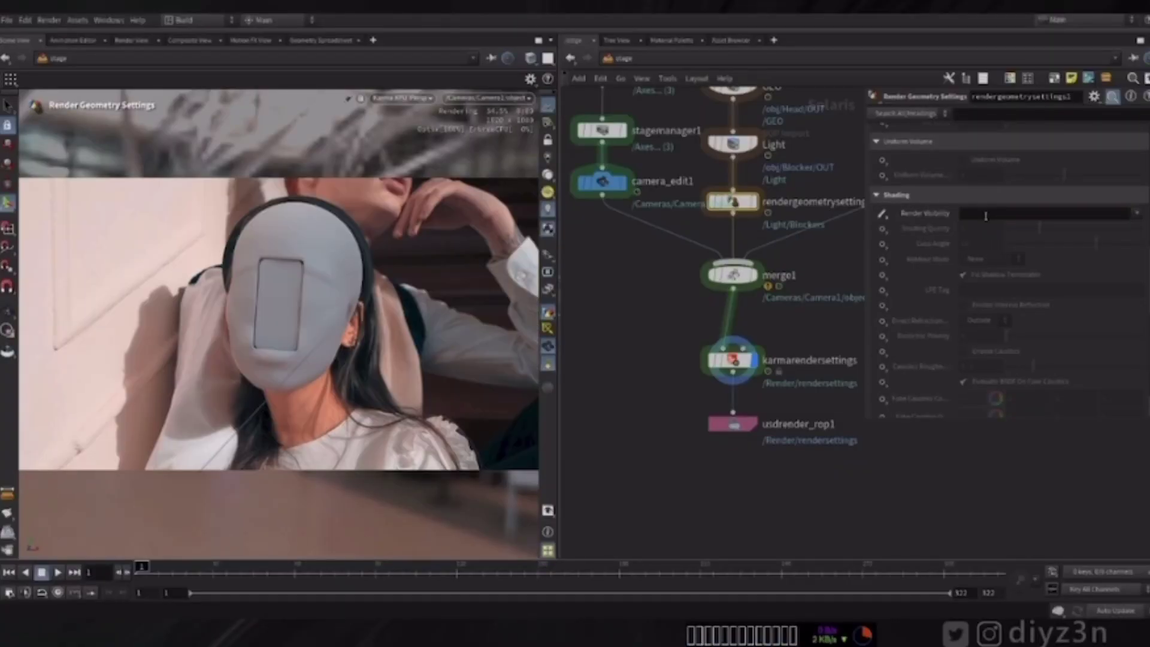
{"action": "scroll", "coordinate": [710, 350], "scroll_direction": "up", "scroll_amount": 3}
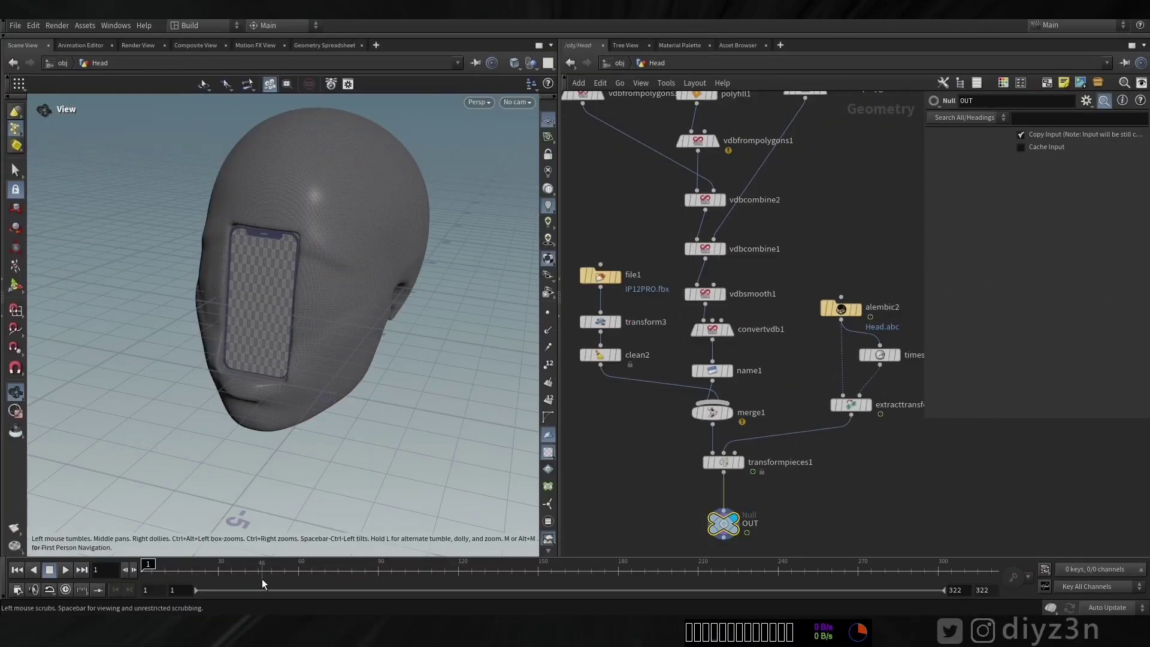
Step: Rewind the timeline to frame 1 and go up to the object network to inspect the Blocker geometry around the head
{"action": "left_click_drag", "start_coordinate": [261, 571], "coordinate": [142, 574]}
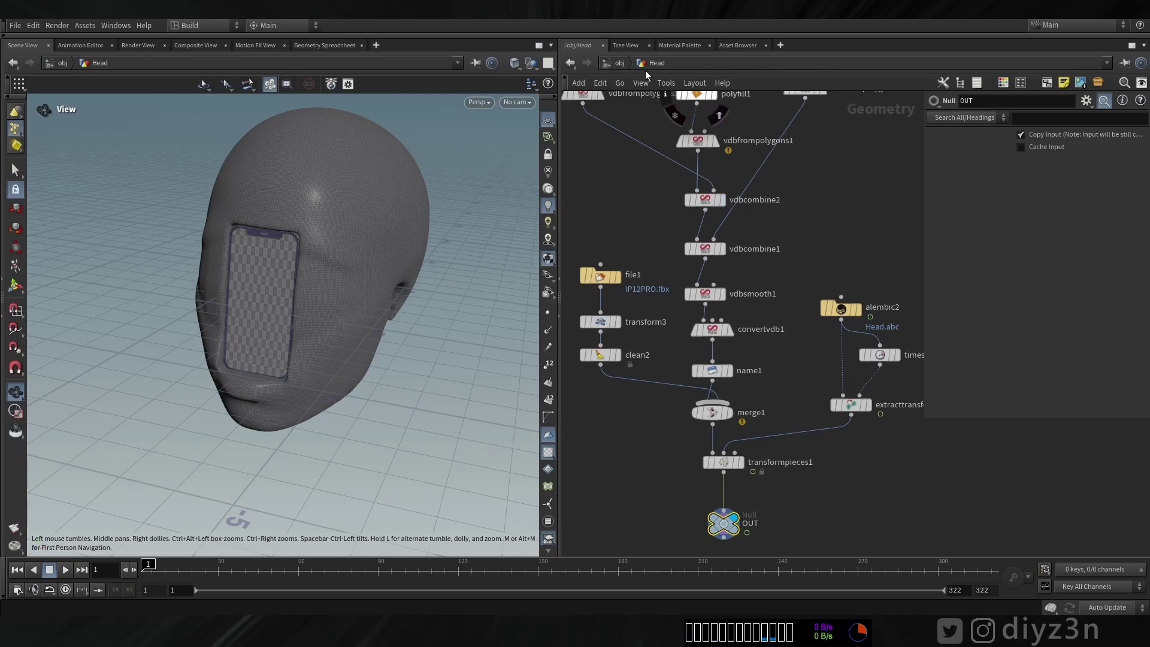
{"action": "left_click", "coordinate": [622, 63]}
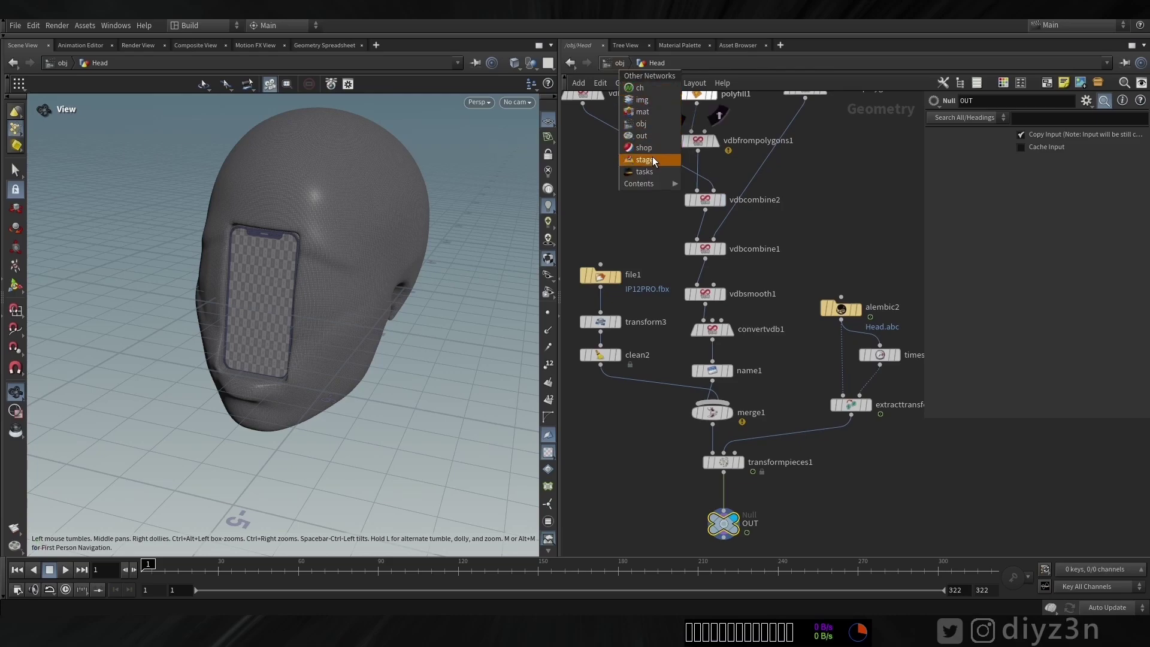
{"action": "left_click", "coordinate": [640, 123]}
{"action": "left_click", "coordinate": [723, 233]}
{"action": "scroll", "coordinate": [380, 226], "scroll_direction": "down", "scroll_amount": 8}
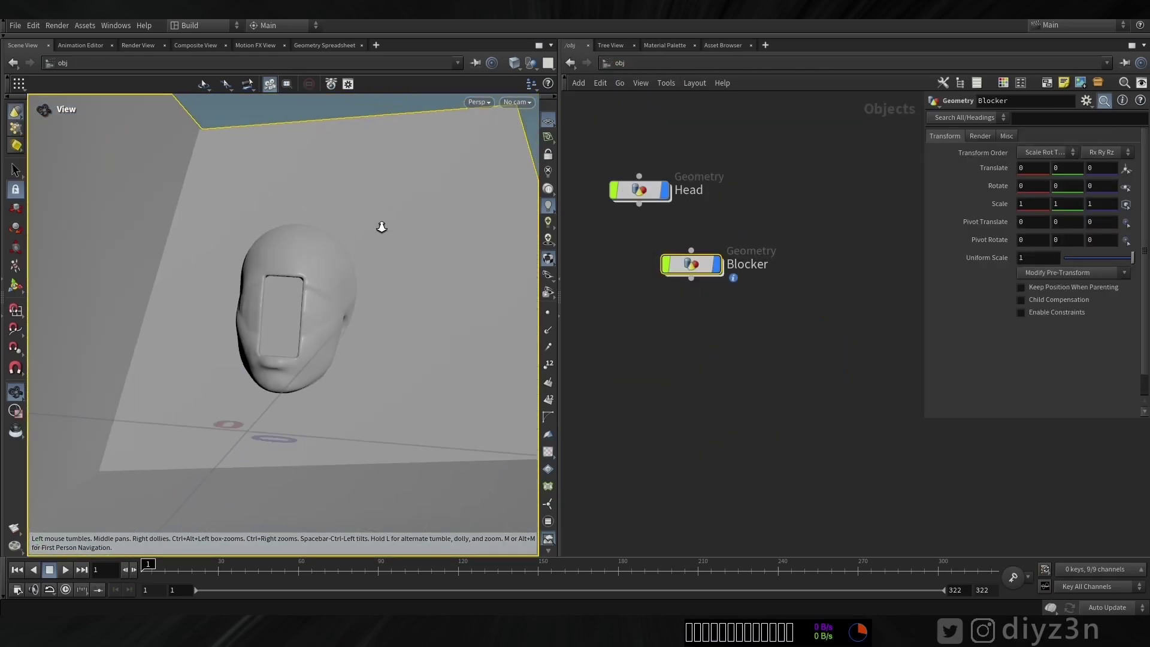
{"action": "left_click_drag", "start_coordinate": [379, 226], "coordinate": [303, 254]}
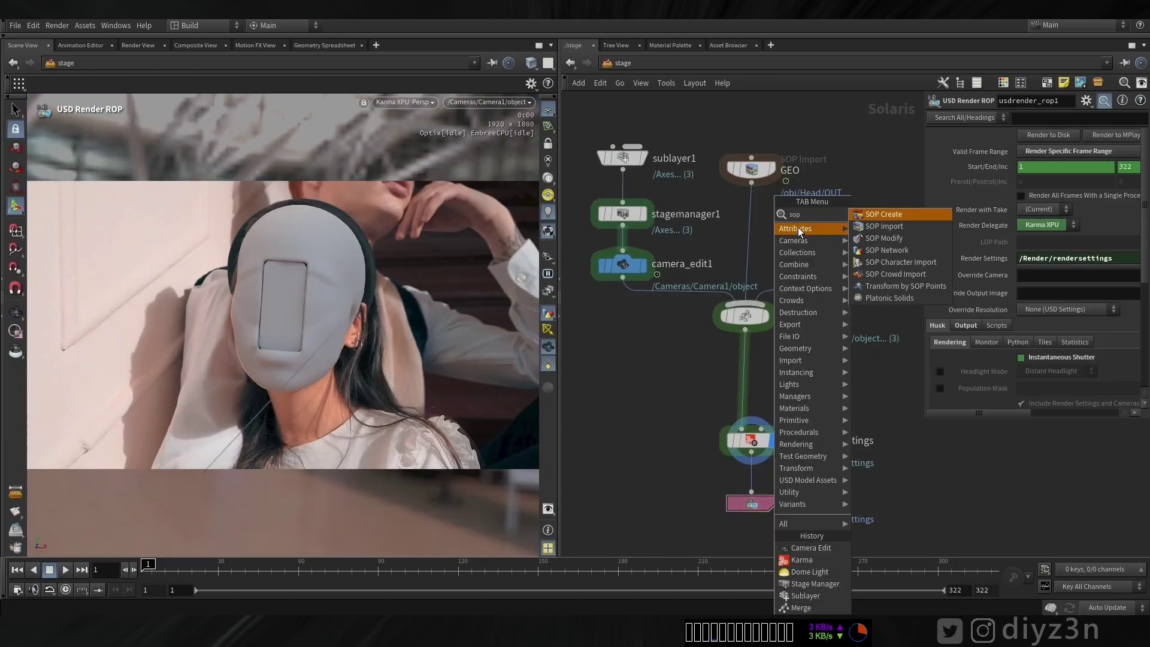
Step: Add a SOP Import node below the GEO import, bringing in /obj/Blocker/OUT as /Light
{"action": "left_click", "coordinate": [803, 227]}
{"action": "left_click", "coordinate": [745, 227]}
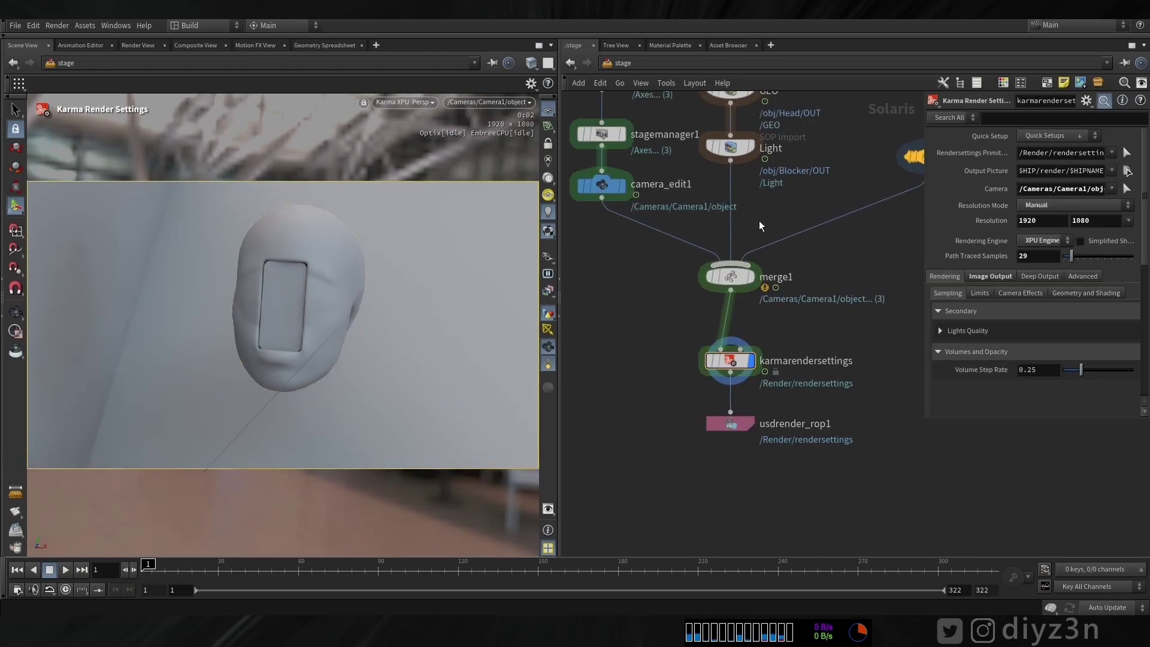
Step: Insert a Render Geometry Settings node between the Light import and the merge
{"action": "key", "text": "Tab"}
{"action": "type", "text": "geo"}
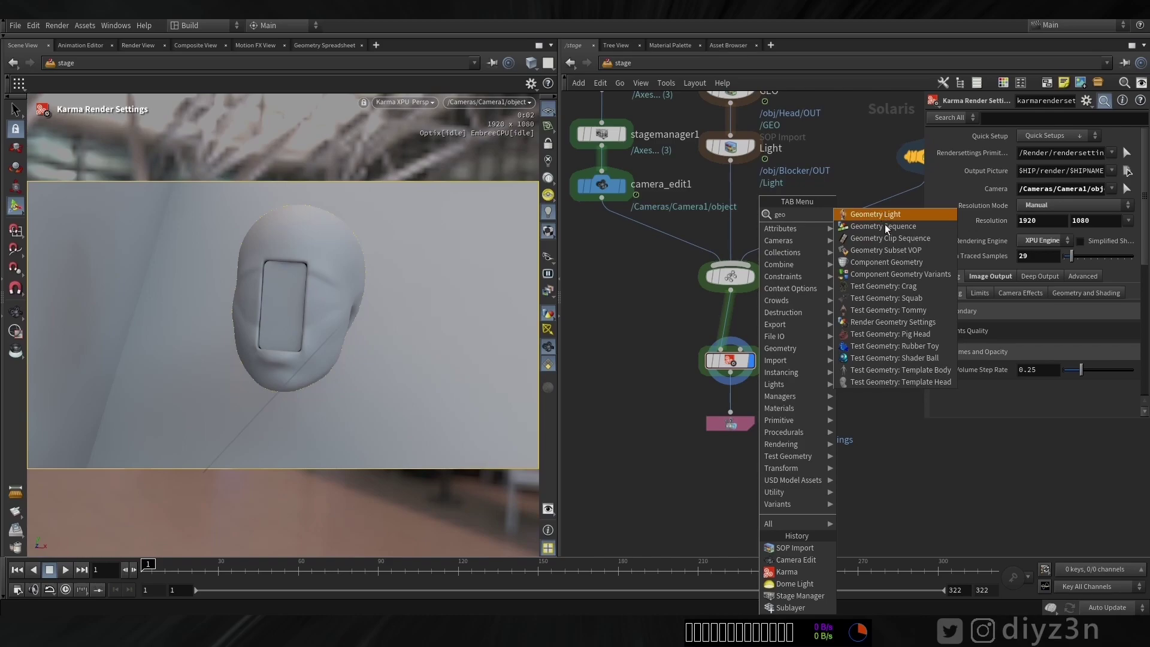
{"action": "left_click", "coordinate": [902, 322]}
{"action": "left_click", "coordinate": [728, 202]}
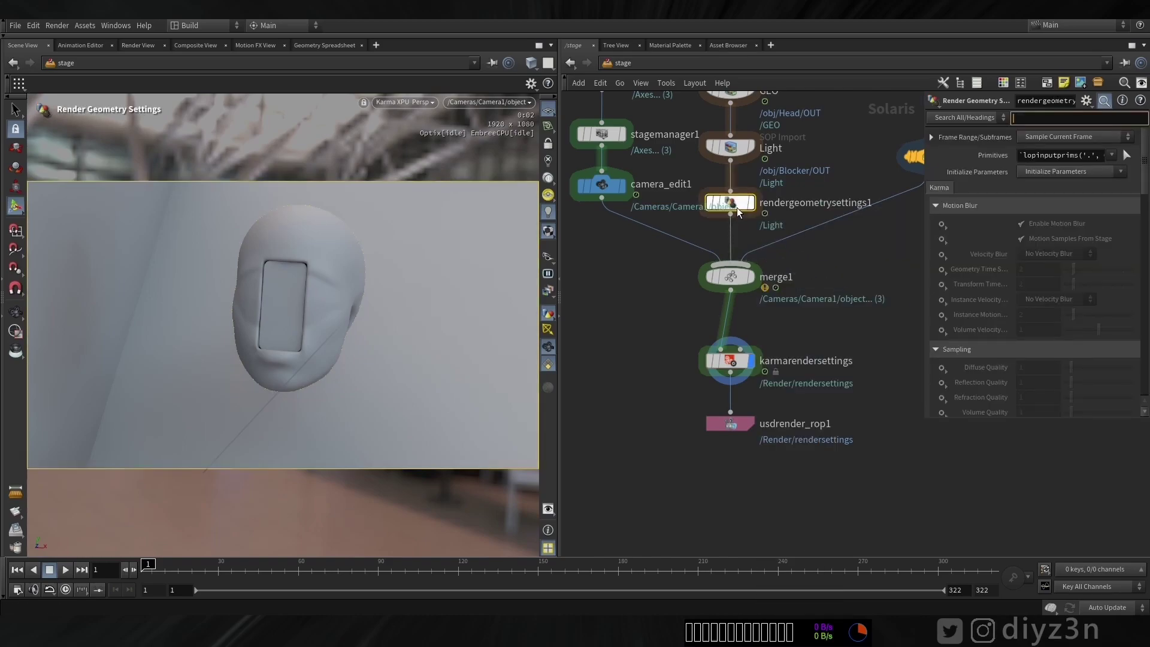
Step: Enable the Render Visibility override for /Light/Blockers and clear its value
{"action": "left_click", "coordinate": [880, 235]}
{"action": "left_click", "coordinate": [890, 246]}
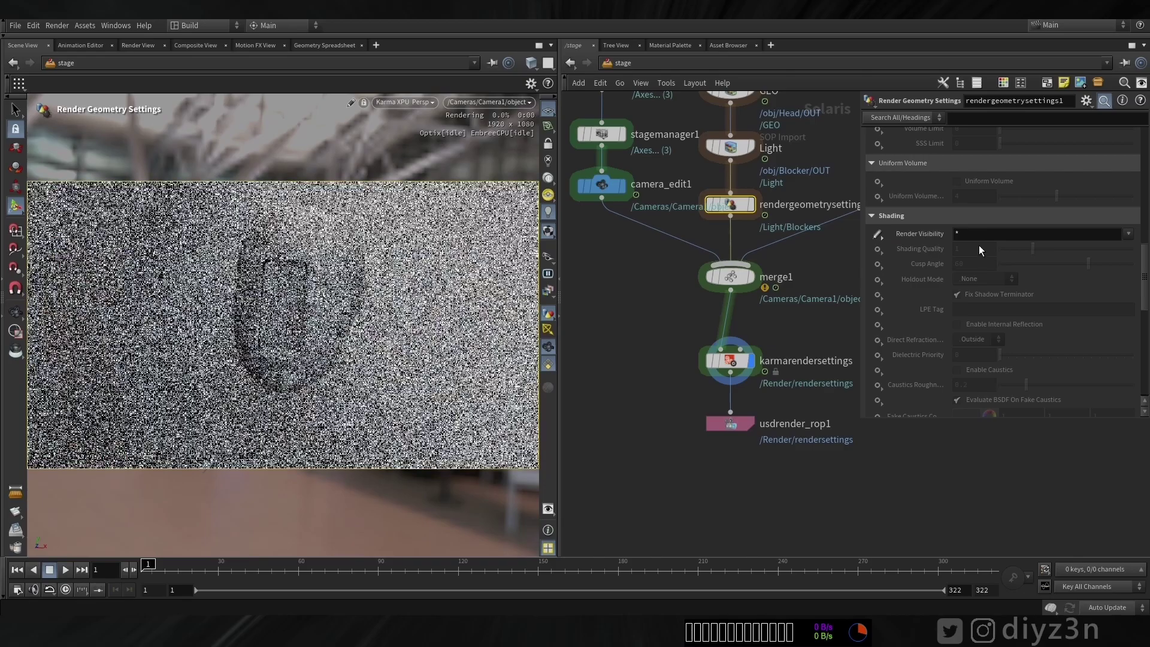
{"action": "left_click", "coordinate": [994, 232]}
{"action": "key", "text": "BackSpace"}
{"action": "key", "text": "Return"}
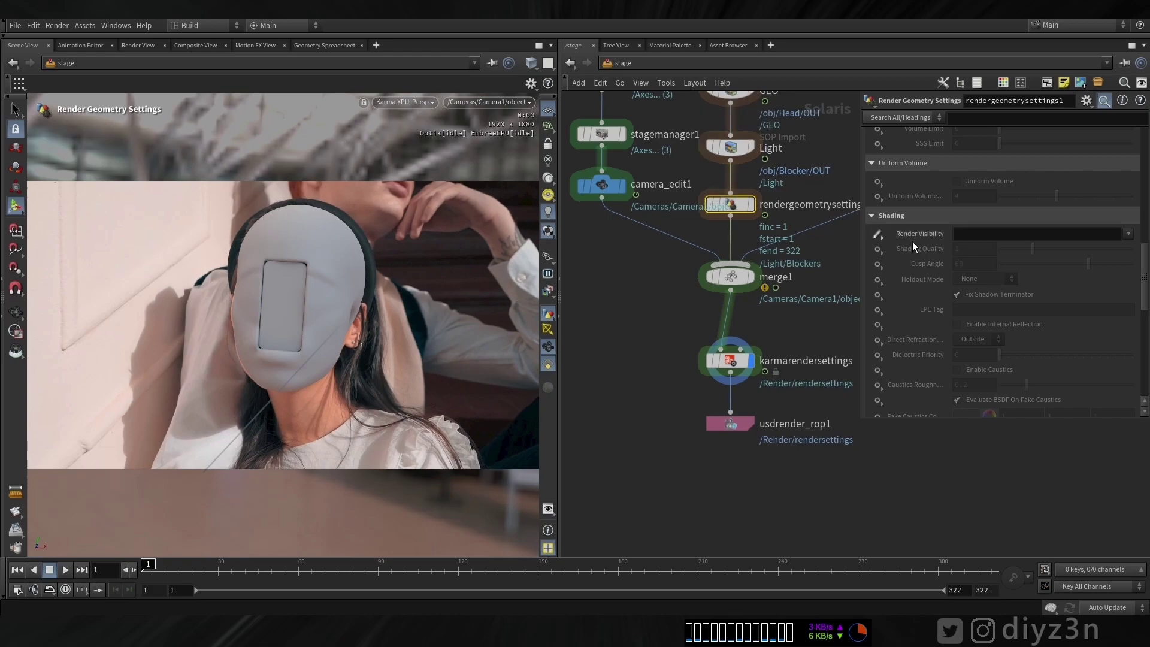
{"action": "key", "text": "BackSpace"}
{"action": "scroll", "coordinate": [995, 222], "scroll_direction": "down", "scroll_amount": 1}
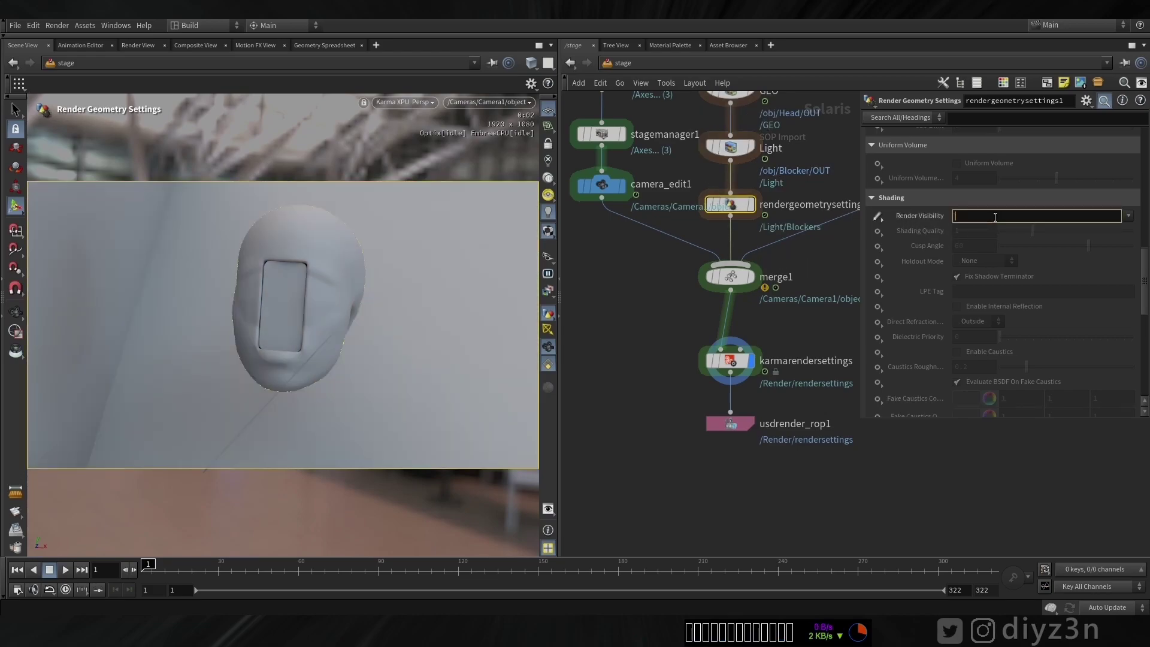
{"action": "key", "text": "Return"}
Step: Try the blockers' render visibility as visible only to primary rays, and as visible only to primary and shadow rays
{"action": "left_click", "coordinate": [1129, 217]}
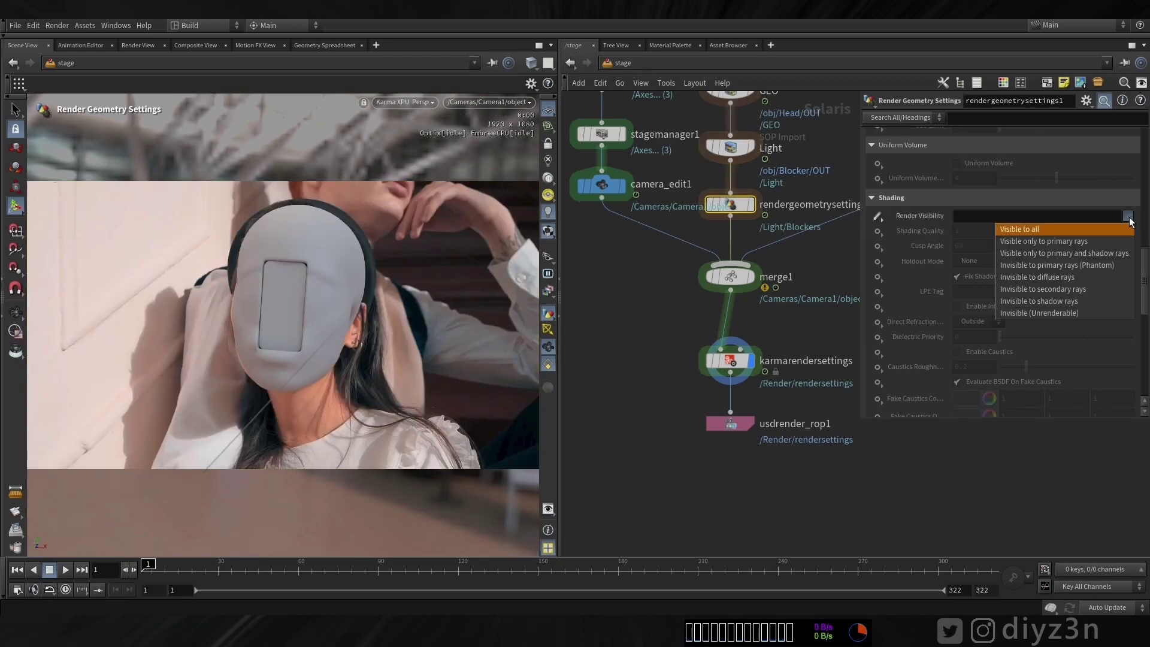
{"action": "left_click", "coordinate": [1099, 242]}
{"action": "left_click", "coordinate": [1128, 218]}
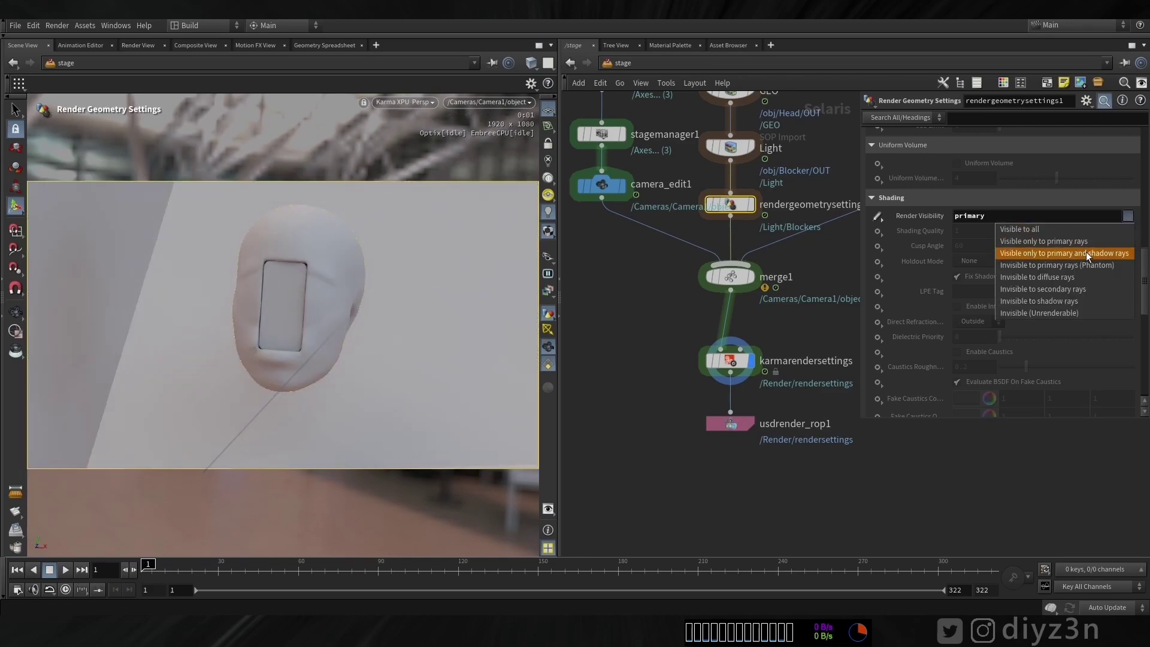
{"action": "left_click", "coordinate": [1086, 254]}
Step: Set the blockers' render visibility to Invisible to primary rays (Phantom) and toggle the Light import's bypass to compare the render
{"action": "left_click", "coordinate": [1129, 218]}
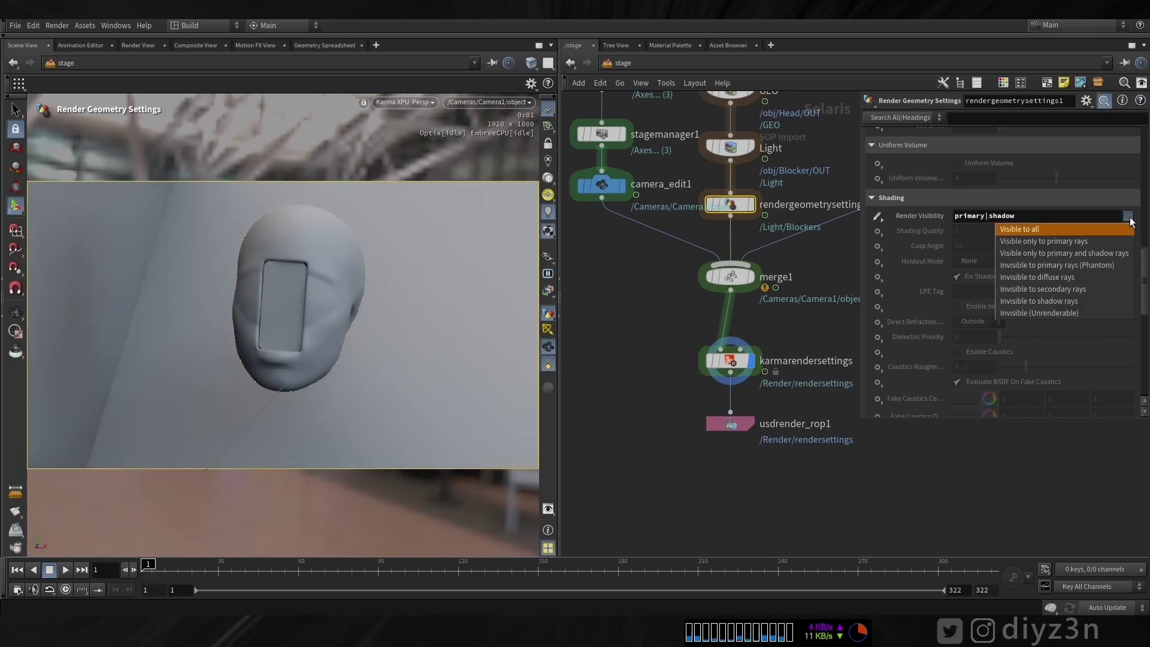
{"action": "left_click", "coordinate": [1083, 267]}
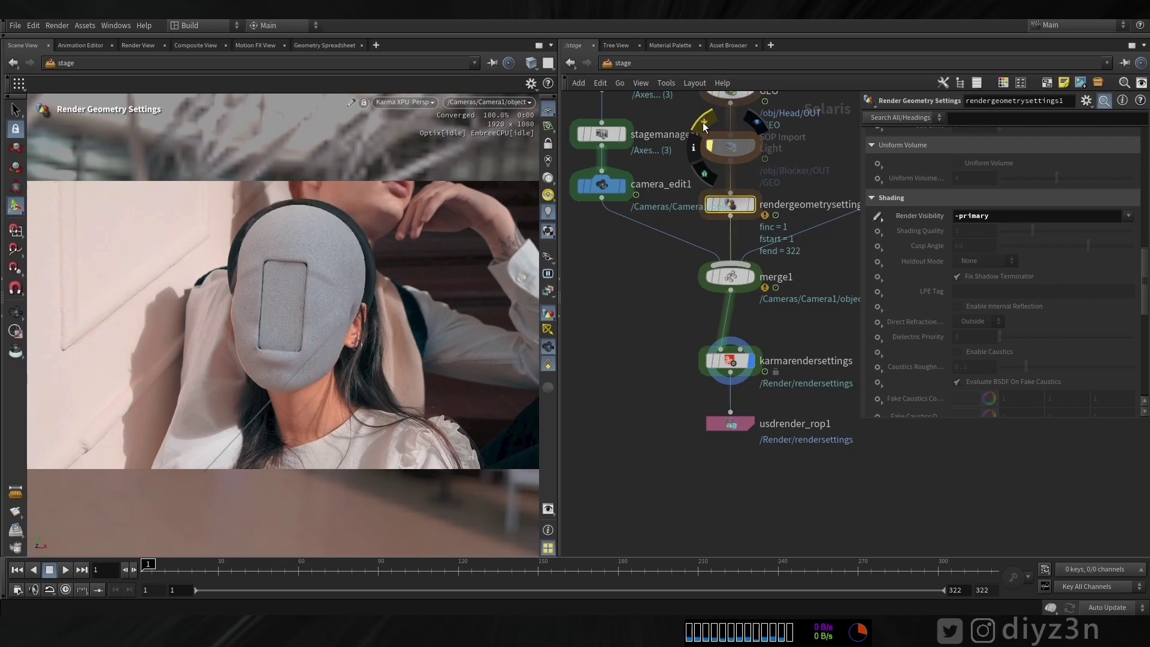
{"action": "left_click", "coordinate": [703, 124]}
{"action": "left_click", "coordinate": [704, 124]}
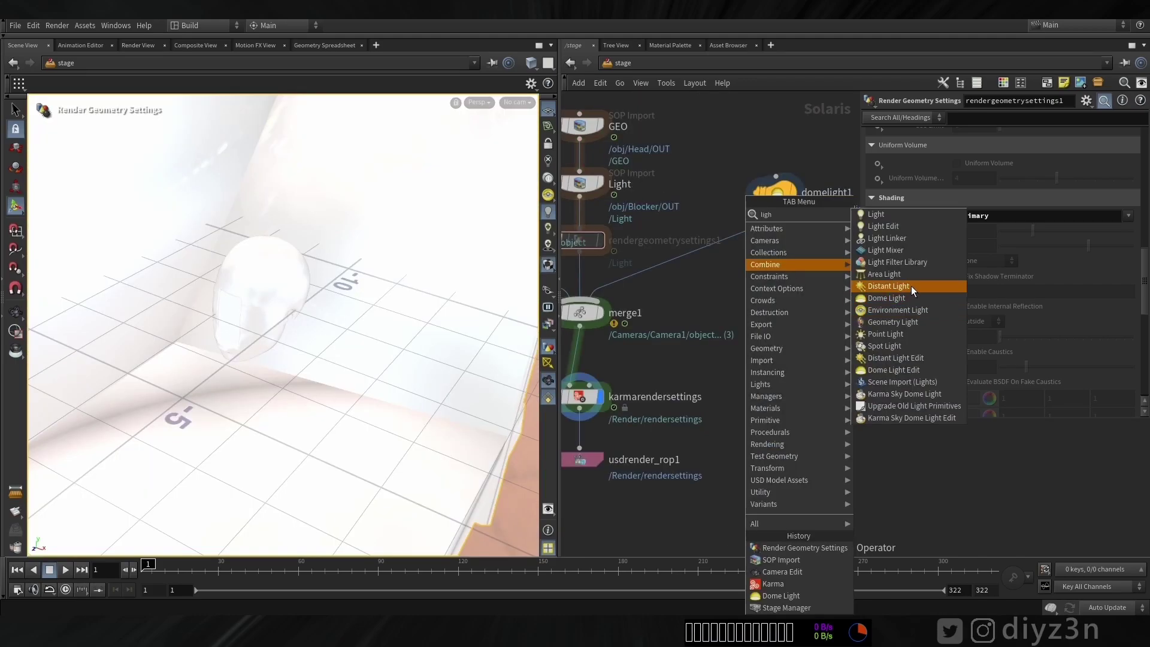
Step: Insert an area light between the dome light and the merge, and position it in the scene to light the head
{"action": "left_click", "coordinate": [910, 275]}
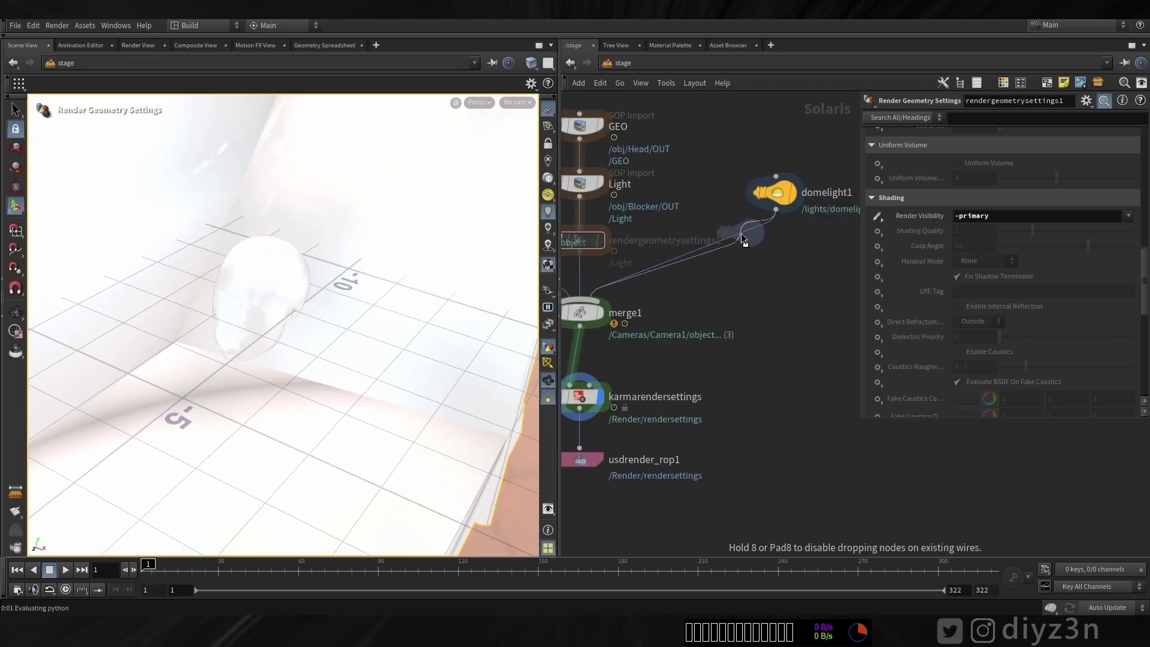
{"action": "left_click", "coordinate": [773, 253]}
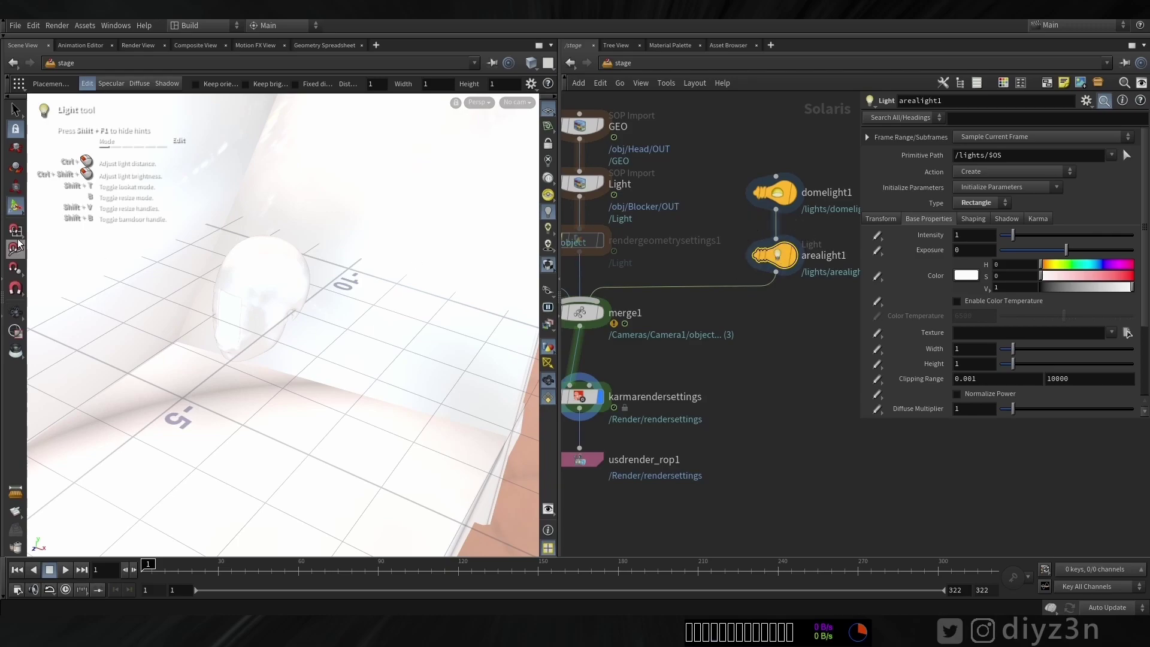
{"action": "right_click_drag", "start_coordinate": [346, 294], "coordinate": [169, 285], "text": "alt"}
{"action": "left_click_drag", "start_coordinate": [180, 405], "coordinate": [289, 324]}
{"action": "right_click_drag", "start_coordinate": [290, 323], "coordinate": [479, 295], "text": "alt"}
{"action": "left_click_drag", "start_coordinate": [360, 441], "coordinate": [470, 415]}
{"action": "right_click_drag", "start_coordinate": [470, 415], "coordinate": [372, 414], "text": "alt"}
{"action": "middle_click_drag", "start_coordinate": [371, 413], "coordinate": [257, 464], "text": "alt"}
{"action": "left_click_drag", "start_coordinate": [245, 396], "coordinate": [300, 359]}
{"action": "left_click_drag", "start_coordinate": [310, 389], "coordinate": [338, 348]}
{"action": "left_click_drag", "start_coordinate": [318, 409], "coordinate": [298, 422]}
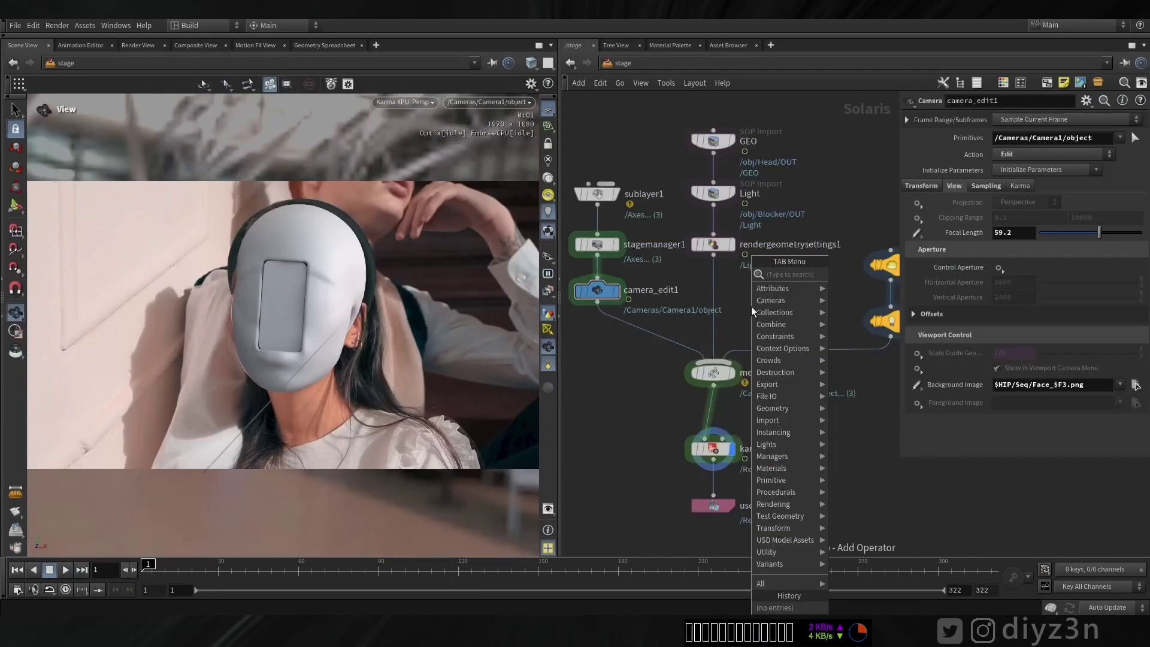
Step: Insert a Material Linker between the render geometry settings and the merge, and bypass the render geometry settings node
{"action": "mouse_move", "coordinate": [751, 306]}
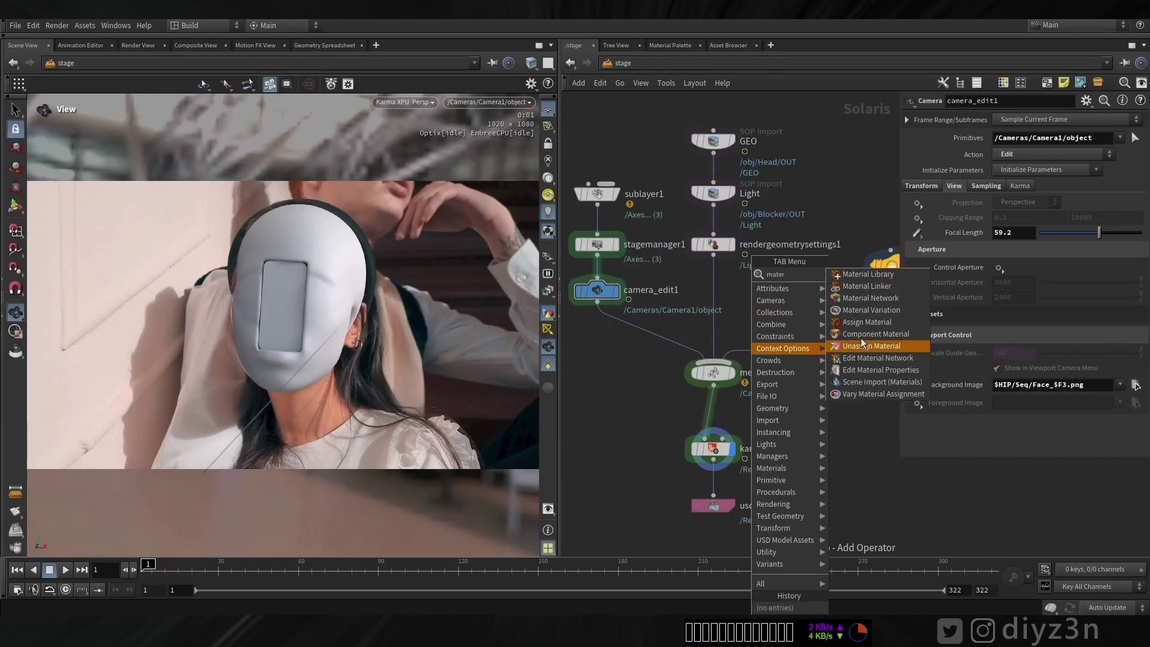
{"action": "left_click", "coordinate": [868, 291]}
{"action": "left_click", "coordinate": [713, 285]}
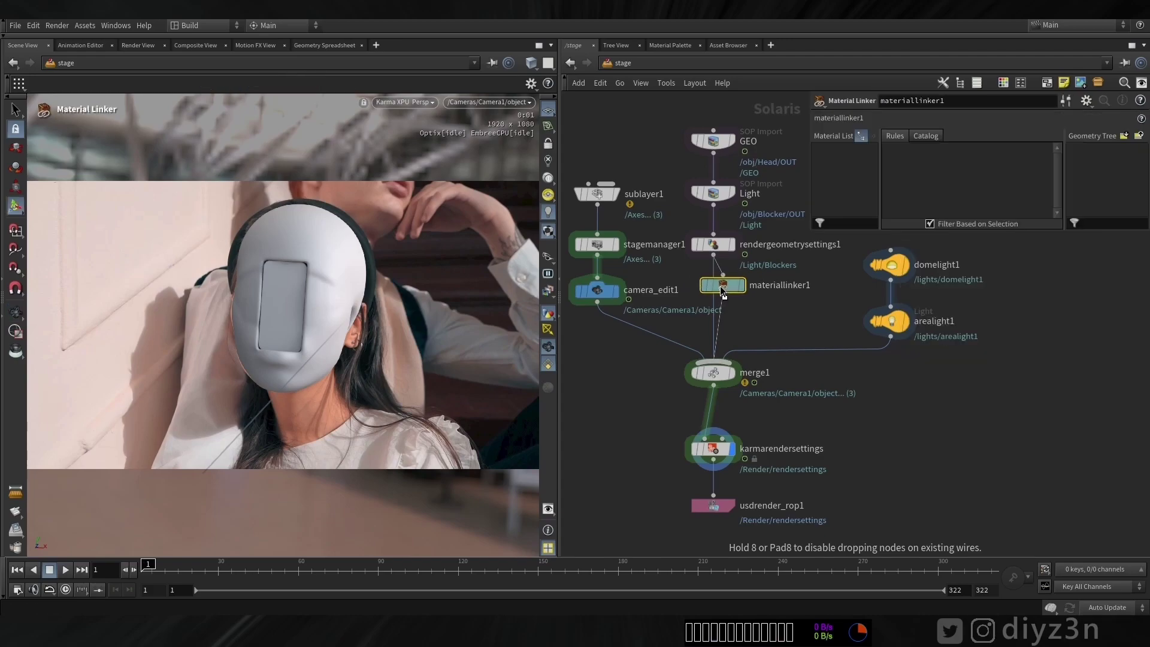
{"action": "left_click", "coordinate": [693, 223]}
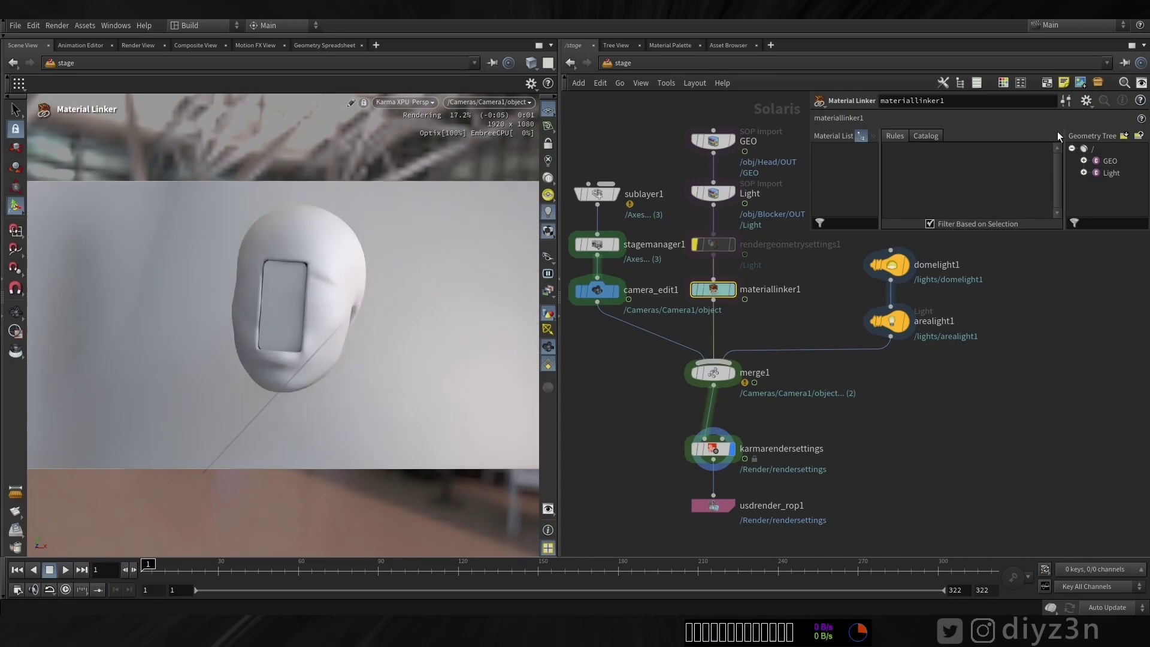
Step: Assign the catalog's PlasticWhite material to the Blockers primitive and re-enable the render geometry settings node
{"action": "left_click_drag", "start_coordinate": [936, 233], "coordinate": [936, 413]}
{"action": "left_click", "coordinate": [923, 137]}
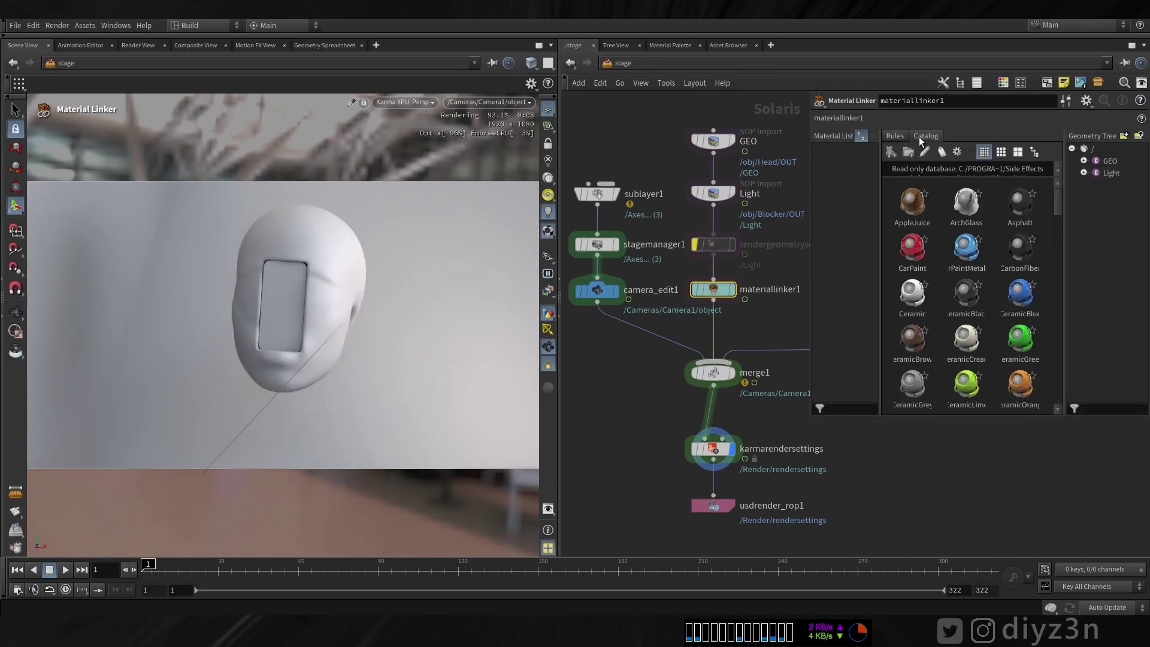
{"action": "left_click", "coordinate": [1018, 151]}
{"action": "left_click_drag", "start_coordinate": [1055, 188], "coordinate": [1048, 343]}
{"action": "left_click_drag", "start_coordinate": [966, 368], "coordinate": [1118, 187]}
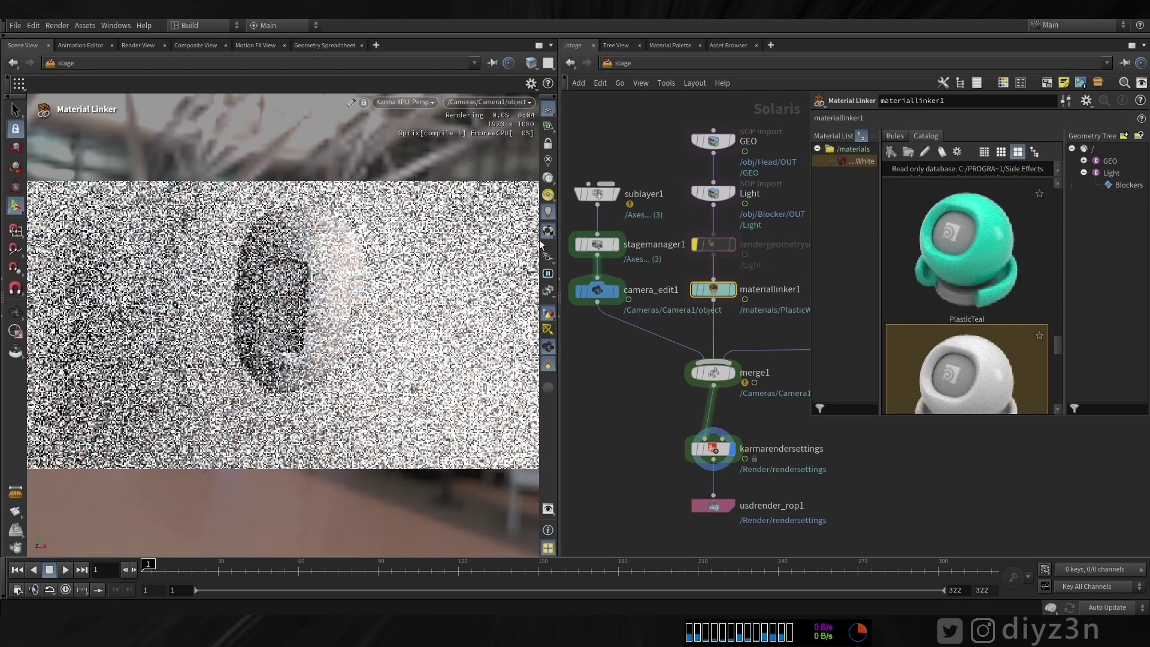
{"action": "left_click", "coordinate": [696, 244]}
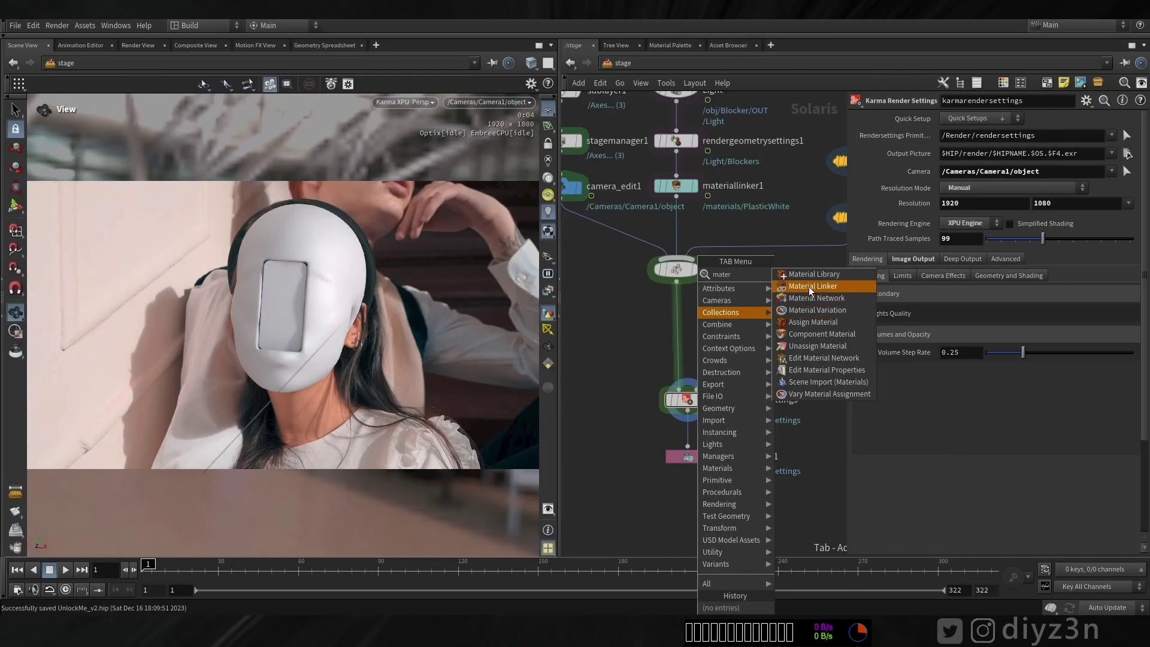
Step: Insert a Material Library between the merge and the Karma render settings, and enable Assign to Geometry with the path /GEO/Face
{"action": "left_click", "coordinate": [808, 286]}
{"action": "left_click", "coordinate": [674, 333]}
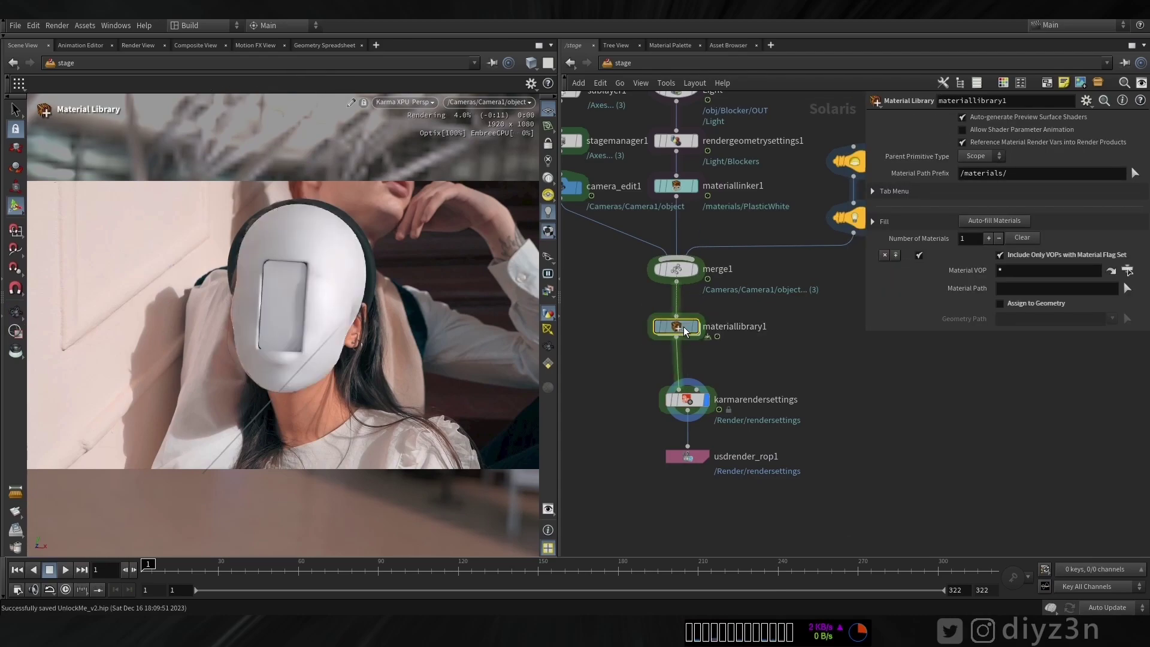
{"action": "left_click", "coordinate": [1015, 305]}
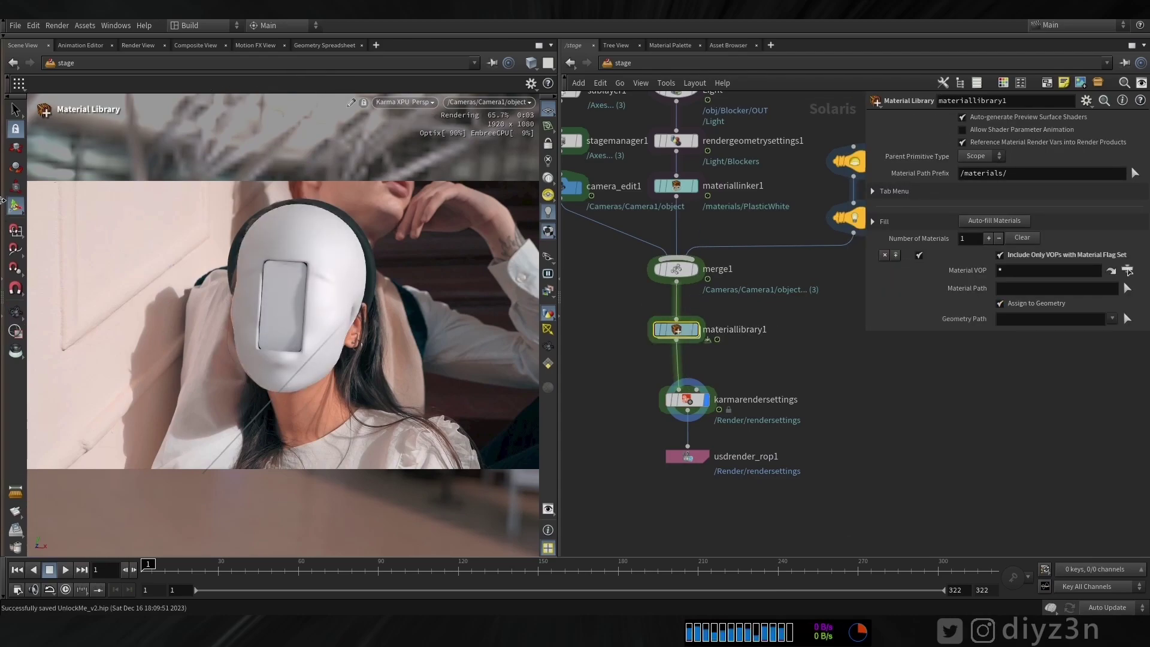
{"action": "left_click", "coordinate": [2, 197]}
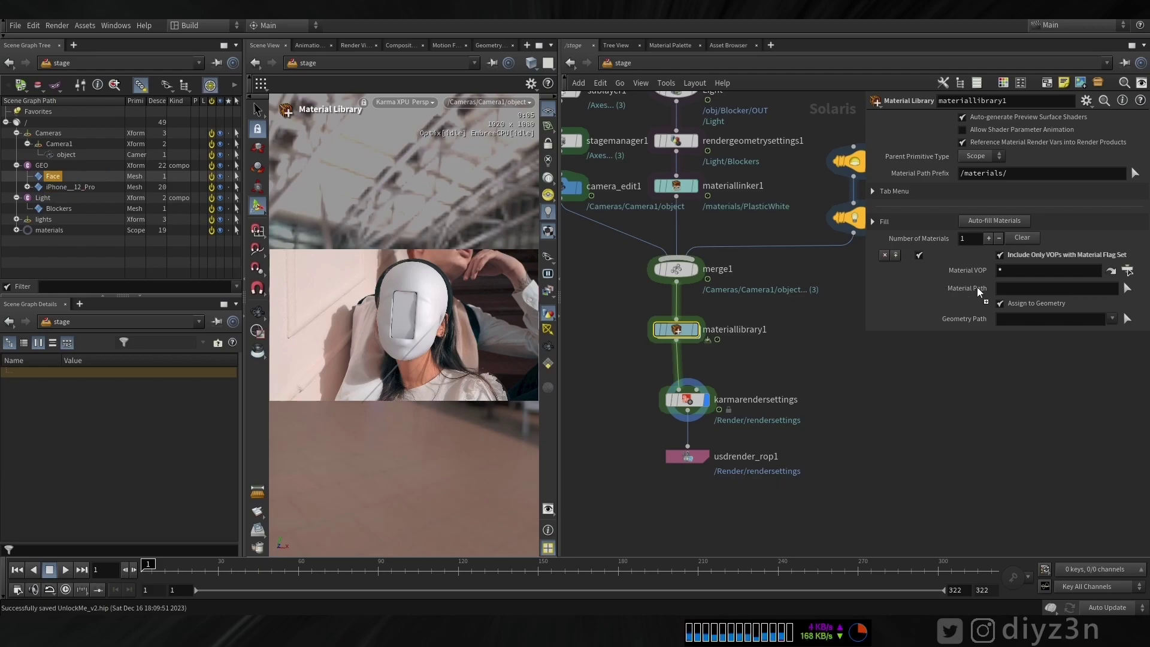
{"action": "left_click_drag", "start_coordinate": [1008, 323], "coordinate": [1010, 321]}
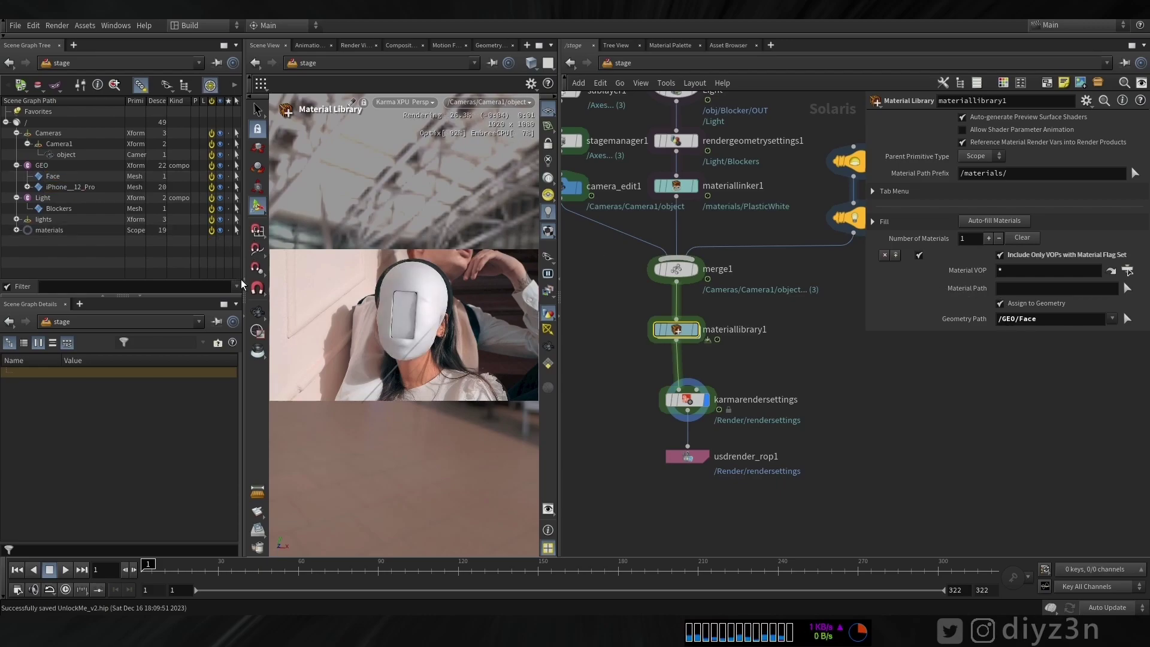
{"action": "left_click", "coordinate": [242, 279]}
Step: Create a Karma Material Builder inside the material library
{"action": "double_click", "coordinate": [677, 330]}
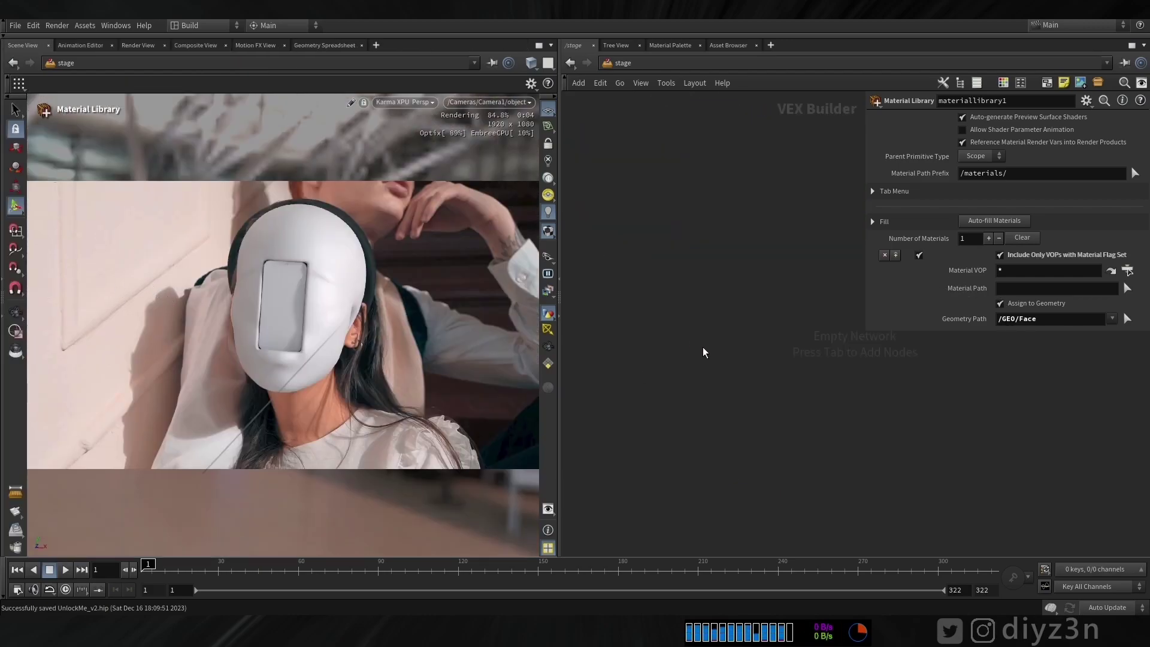
{"action": "key", "text": "Tab"}
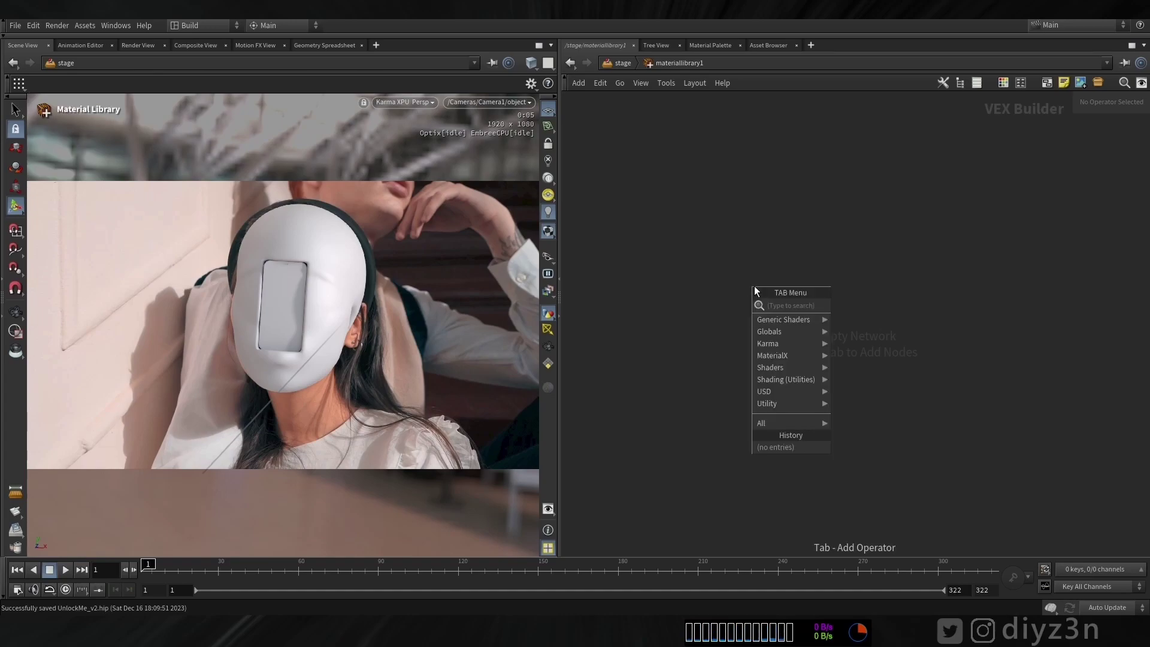
{"action": "type", "text": "kar"}
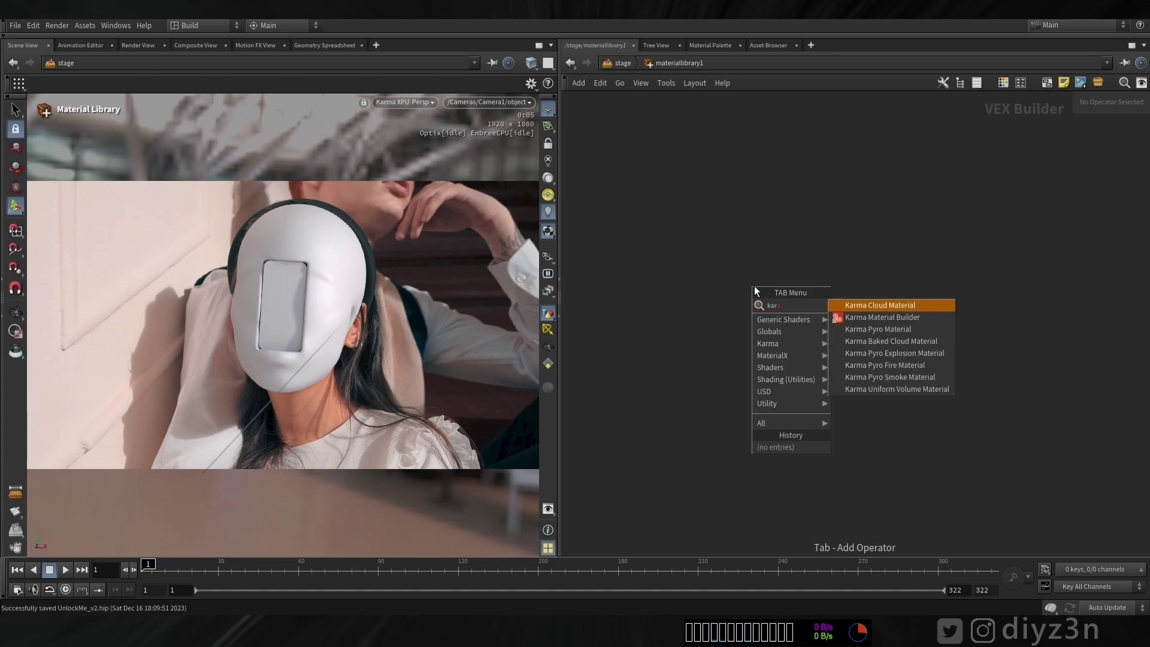
{"action": "left_click", "coordinate": [878, 318]}
{"action": "left_click", "coordinate": [740, 308]}
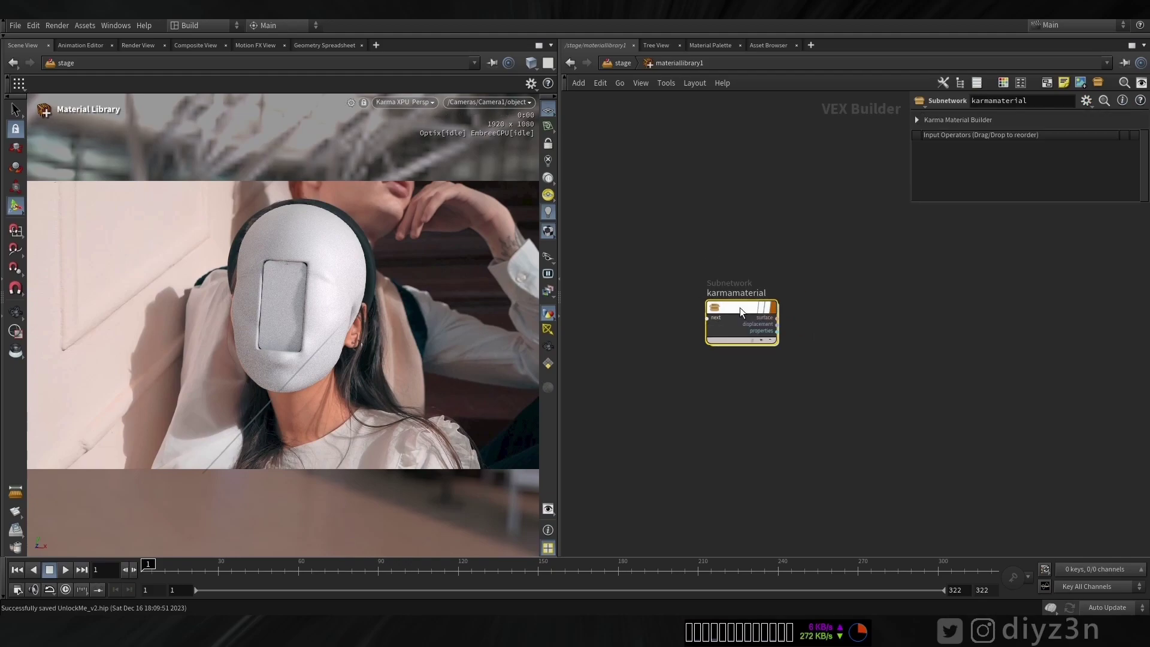
Step: Open the Karma material's network and move its inputs node farther from the surface shader
{"action": "double_click", "coordinate": [740, 307]}
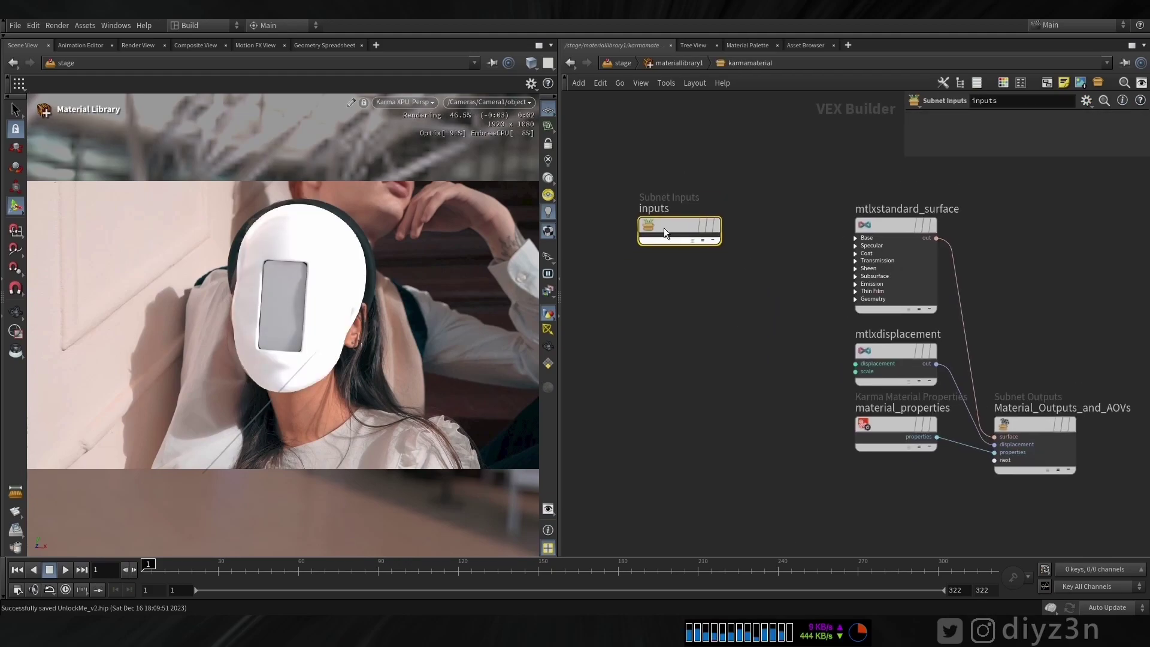
{"action": "left_click_drag", "start_coordinate": [664, 227], "coordinate": [661, 171]}
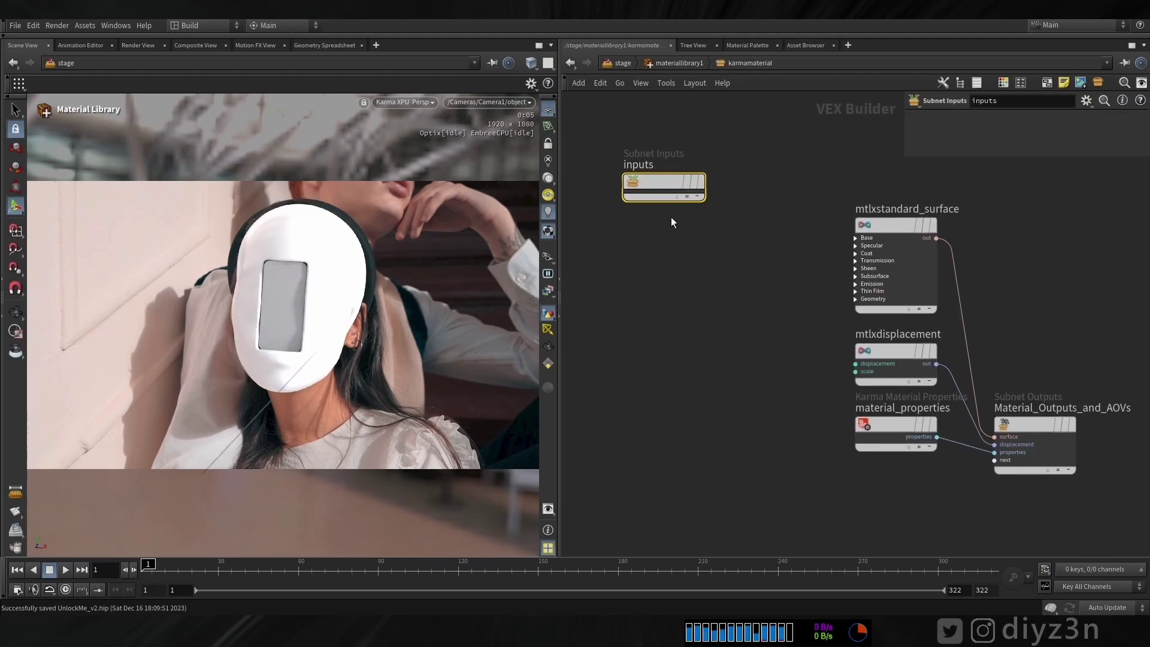
Step: Delete the inputs node and space the displacement and material properties nodes farther below the surface shader
{"action": "key", "text": "Delete"}
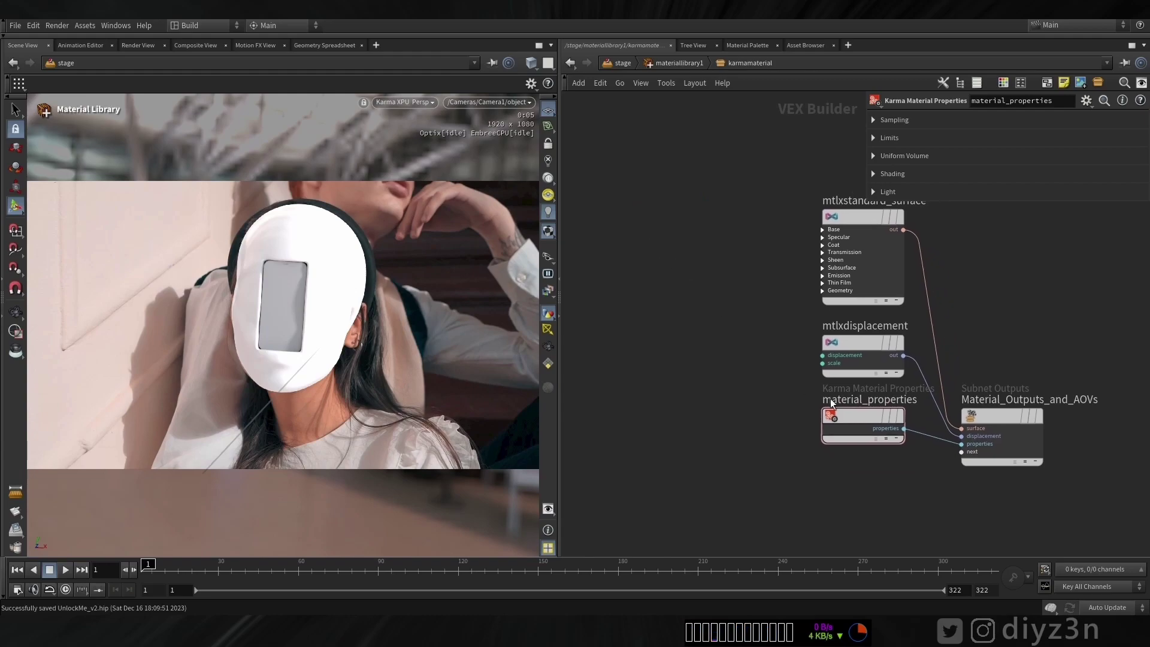
{"action": "left_click_drag", "start_coordinate": [847, 403], "coordinate": [842, 446]}
{"action": "left_click_drag", "start_coordinate": [843, 340], "coordinate": [838, 357]}
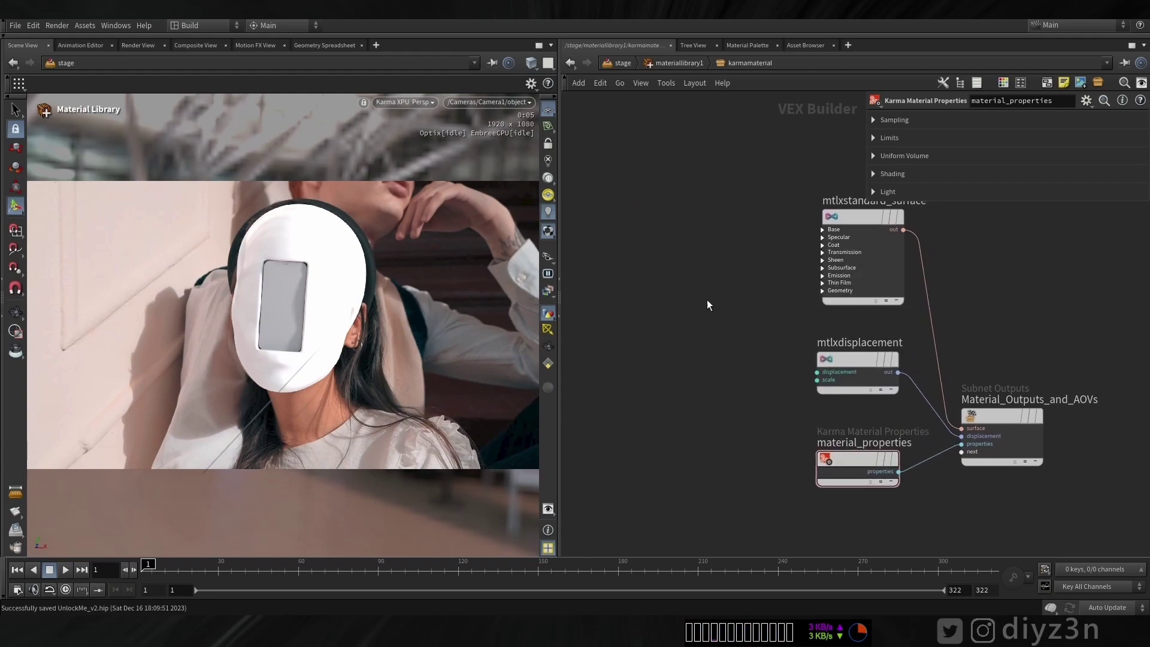
Step: Lower the standard surface's base to 0.017 and raise its specular roughness to 0.712
{"action": "left_click", "coordinate": [901, 261]}
{"action": "mouse_move", "coordinate": [1069, 163]}
{"action": "left_mouse_down"}
{"action": "mouse_move", "coordinate": [1012, 156]}
{"action": "mouse_move", "coordinate": [1055, 153]}
{"action": "left_mouse_up"}
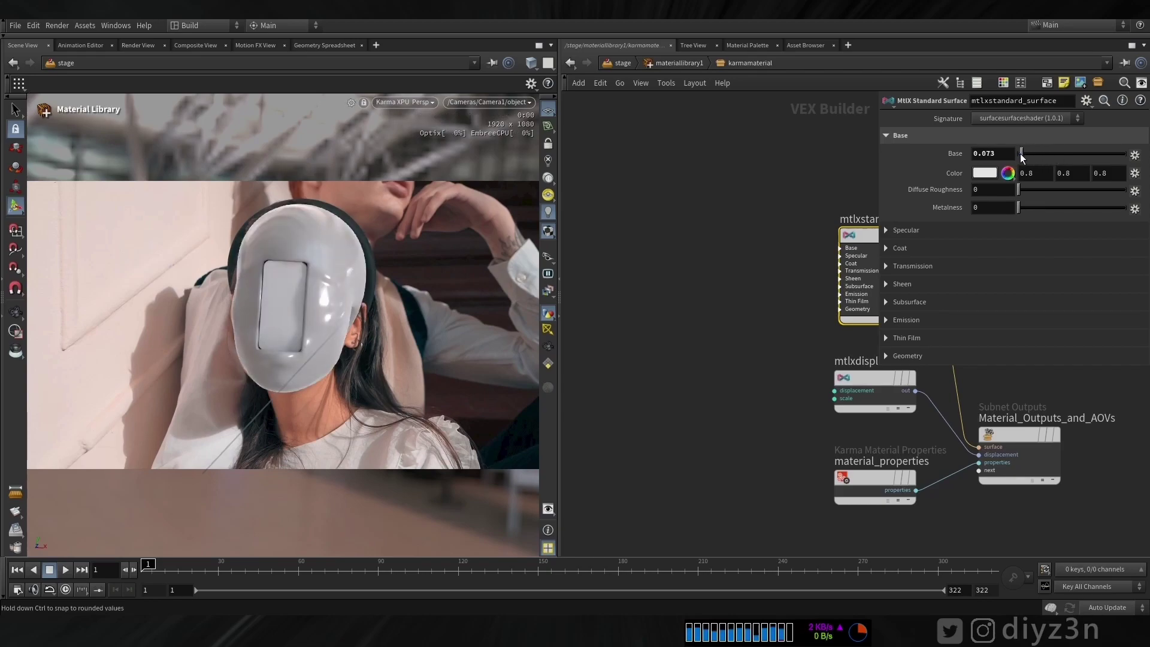
{"action": "left_click", "coordinate": [902, 233]}
{"action": "left_click_drag", "start_coordinate": [1054, 250], "coordinate": [1026, 245]}
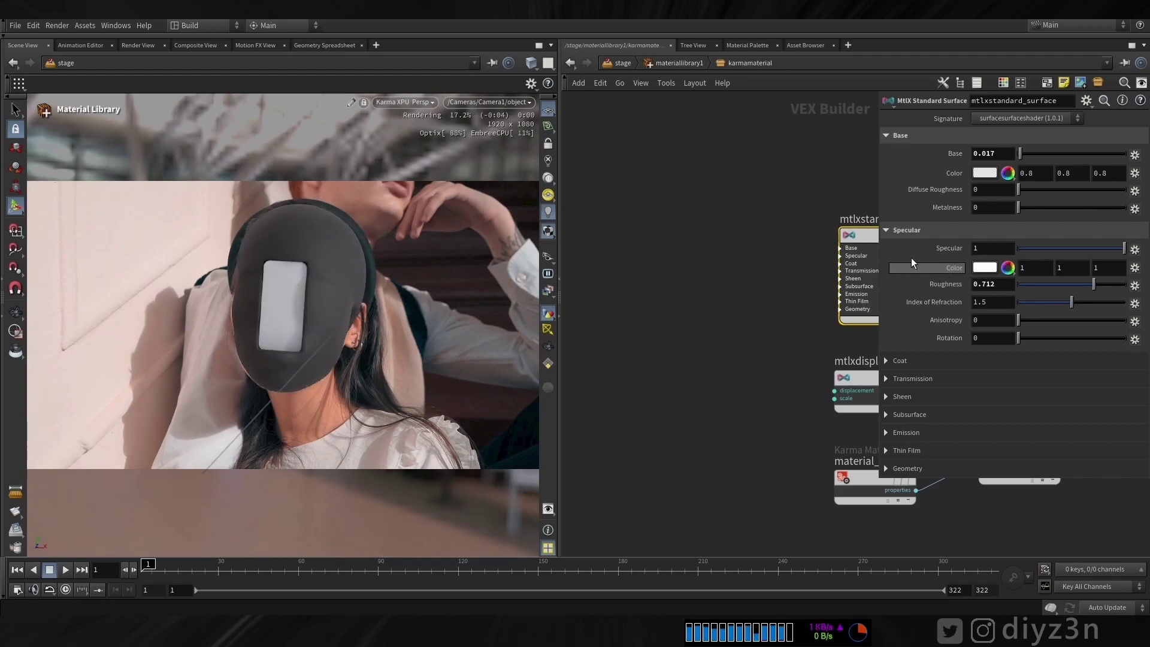
Step: Try raising the standard surface's transmission to its maximum
{"action": "left_click", "coordinate": [901, 231]}
{"action": "left_click", "coordinate": [912, 267]}
{"action": "left_click_drag", "start_coordinate": [1063, 284], "coordinate": [1141, 292]}
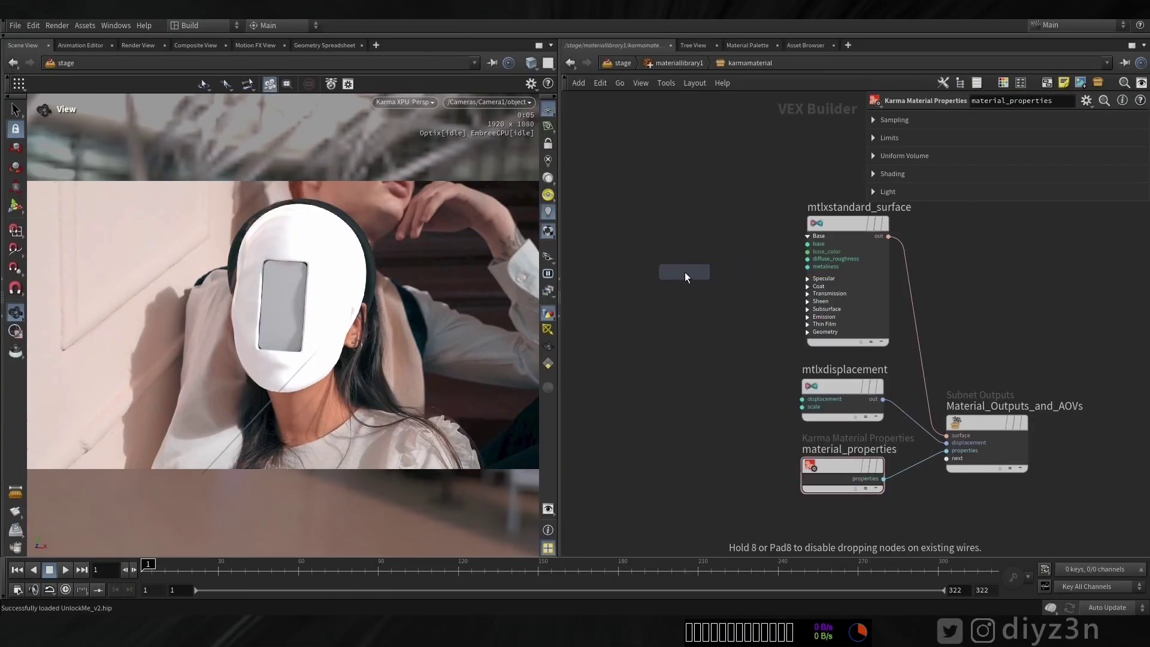
Step: Place a MtlX Image node beside the standard surface and load $HIP/Clean.png into it
{"action": "left_click", "coordinate": [685, 272]}
{"action": "left_click", "coordinate": [1117, 143]}
{"action": "double_click", "coordinate": [868, 142]}
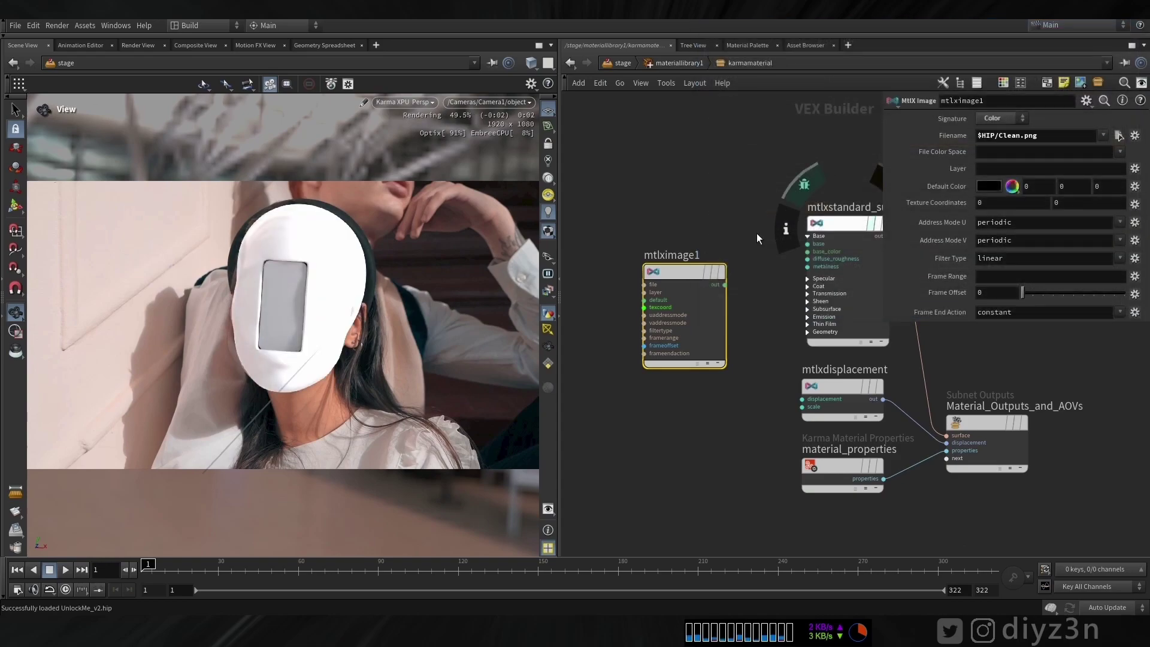
Step: Connect the image node's output to the standard surface's base_color input
{"action": "scroll", "coordinate": [771, 279], "scroll_direction": "up", "scroll_amount": 1}
{"action": "scroll", "coordinate": [772, 279], "scroll_direction": "up", "scroll_amount": 2}
{"action": "middle_click_drag", "start_coordinate": [769, 280], "coordinate": [745, 287]}
{"action": "left_click_drag", "start_coordinate": [688, 294], "coordinate": [804, 247]}
{"action": "middle_click_drag", "start_coordinate": [700, 217], "coordinate": [840, 207]}
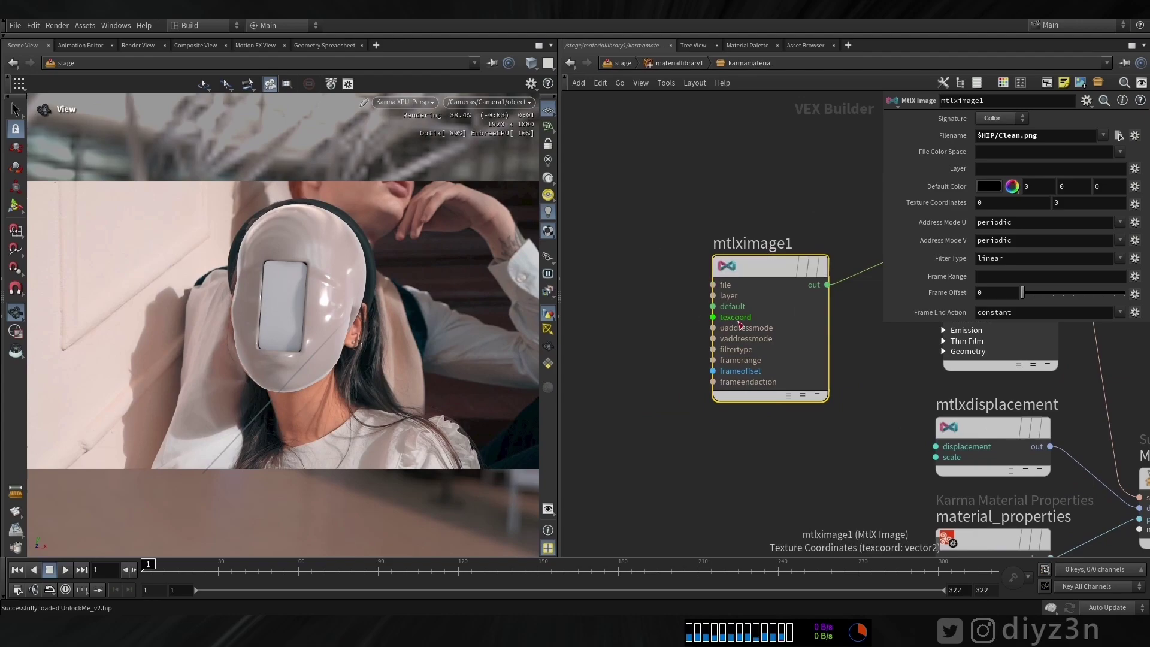
Step: Add a MtlX Texture Coordinates node and connect it to the image node's texcoord input
{"action": "key", "text": "Tab"}
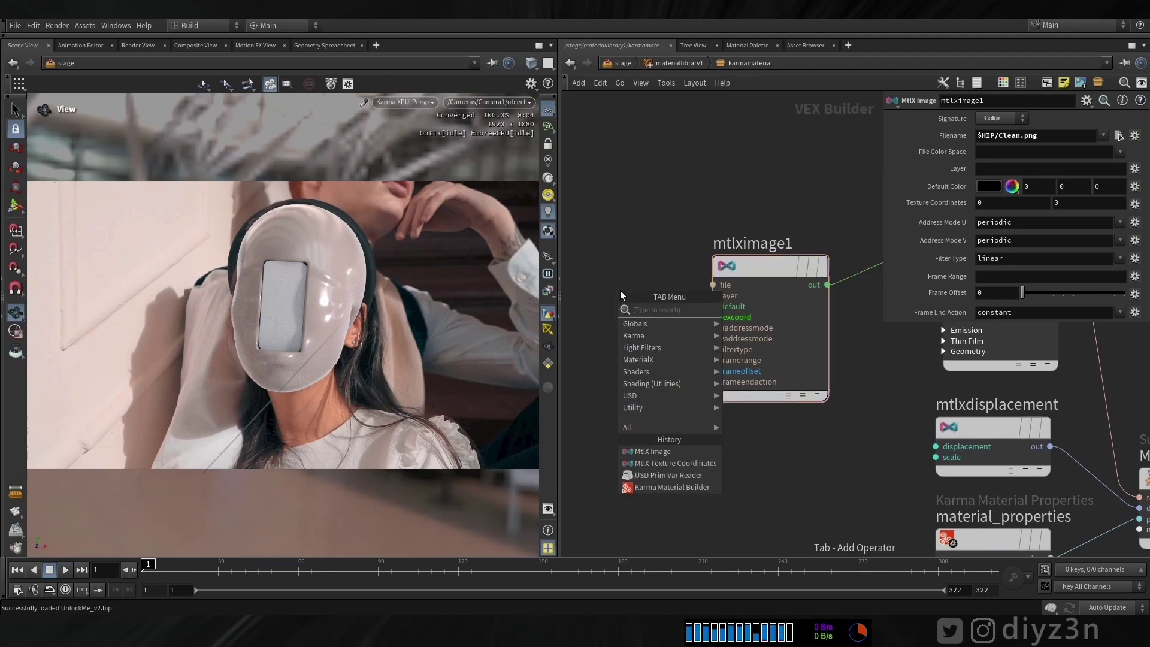
{"action": "type", "text": "coo"}
{"action": "left_click", "coordinate": [758, 309]}
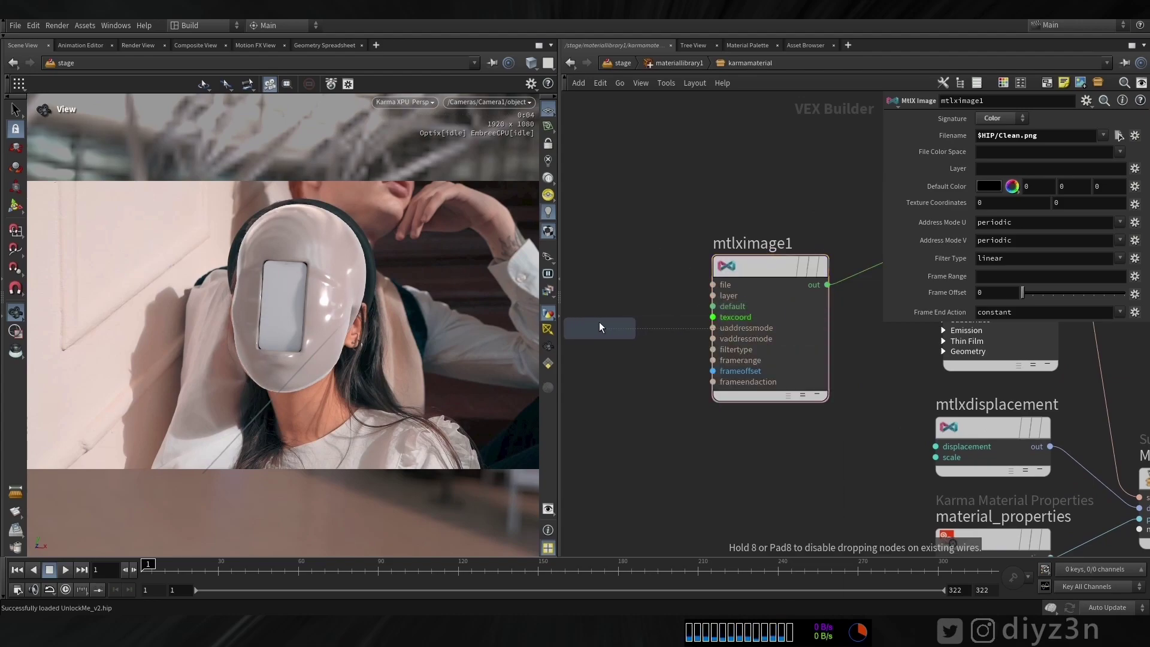
{"action": "left_click", "coordinate": [598, 321]}
{"action": "left_click_drag", "start_coordinate": [653, 337], "coordinate": [713, 316]}
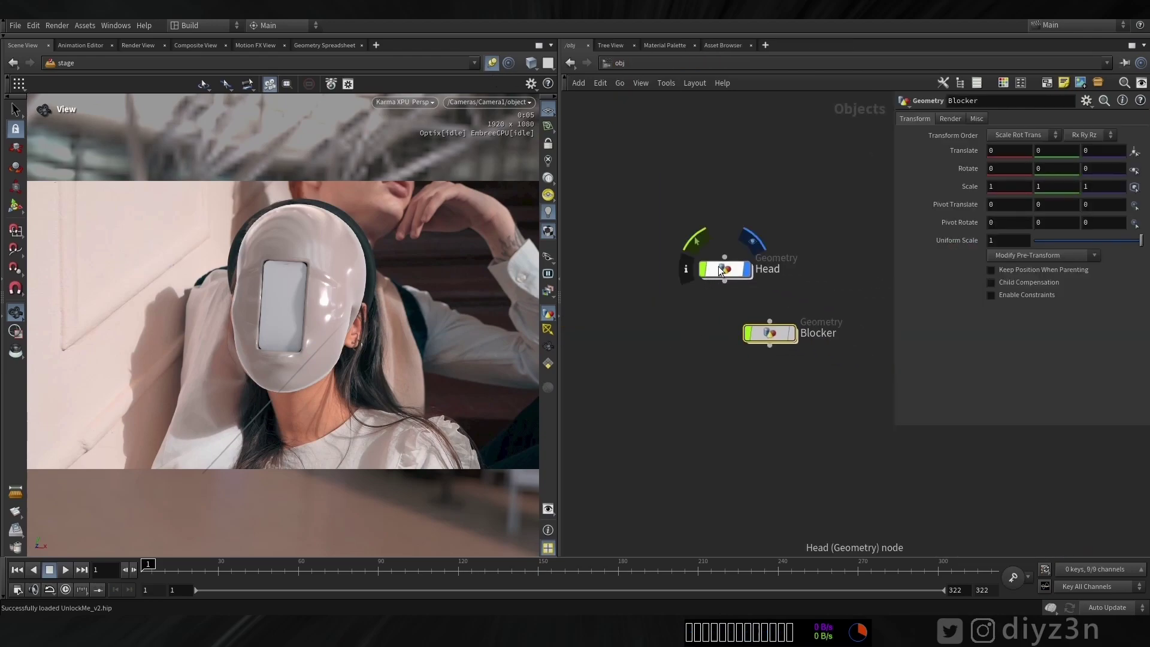
Step: Open the Head geometry's network at the nodes around convertvdb1
{"action": "double_click", "coordinate": [726, 267]}
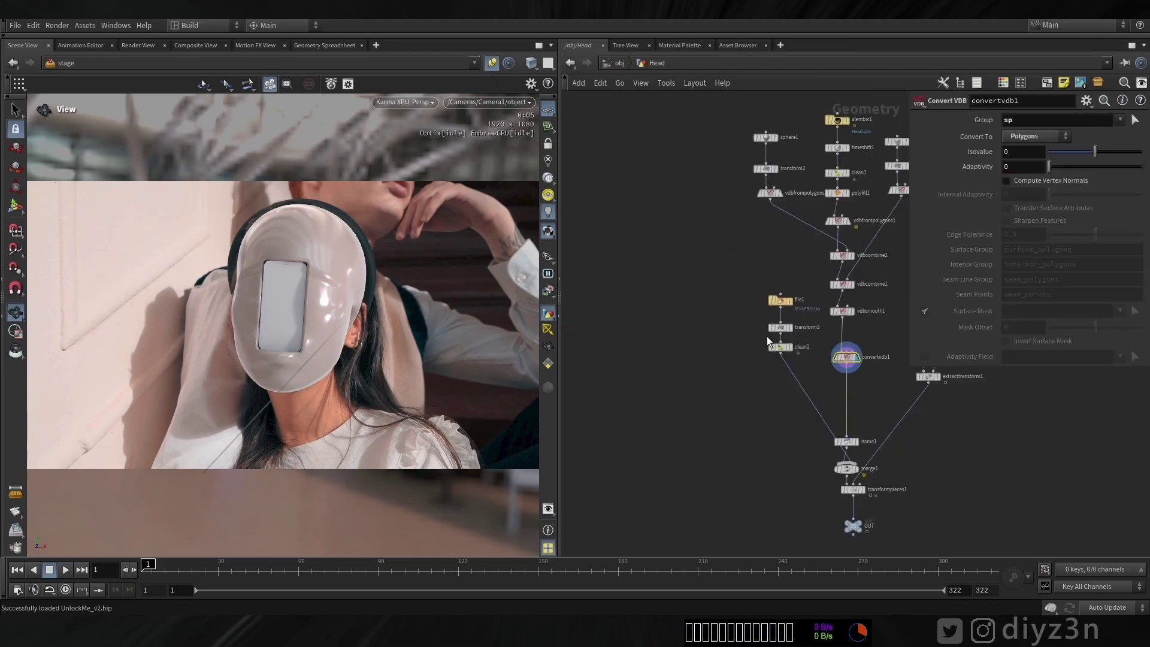
{"action": "middle_click_drag", "start_coordinate": [724, 362], "coordinate": [615, 325]}
{"action": "scroll", "coordinate": [764, 352], "scroll_direction": "up", "scroll_amount": 5}
Step: Try a UV Unwrap node between convertvdb1 and name1, and delete it
{"action": "key", "text": "Tab"}
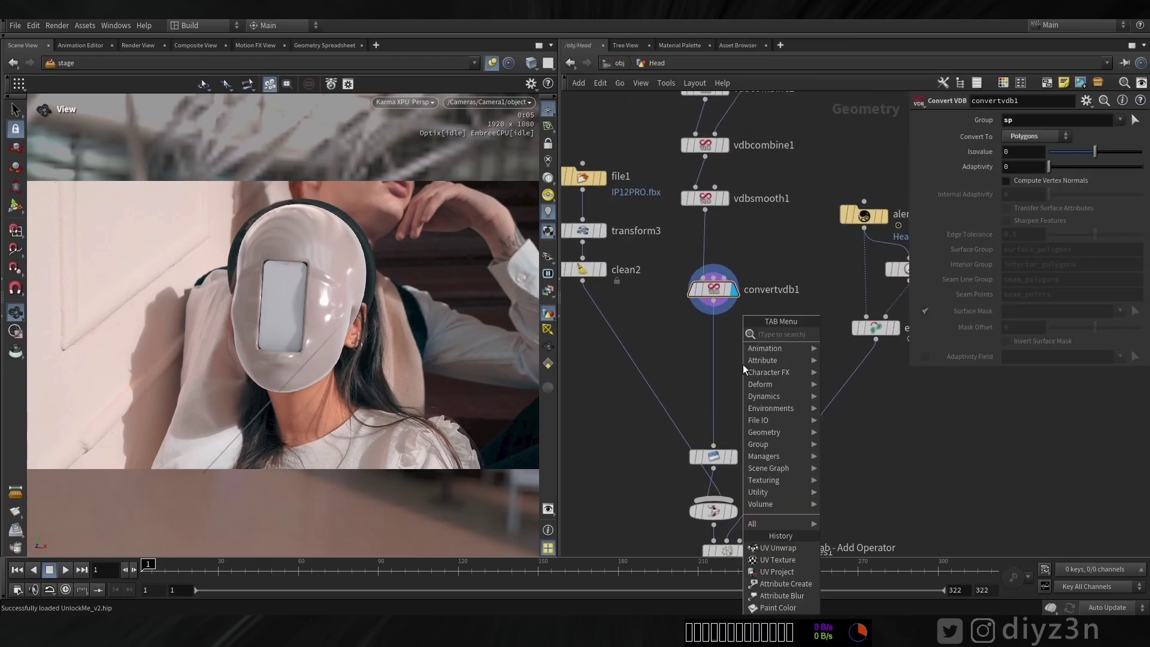
{"action": "type", "text": "uv"}
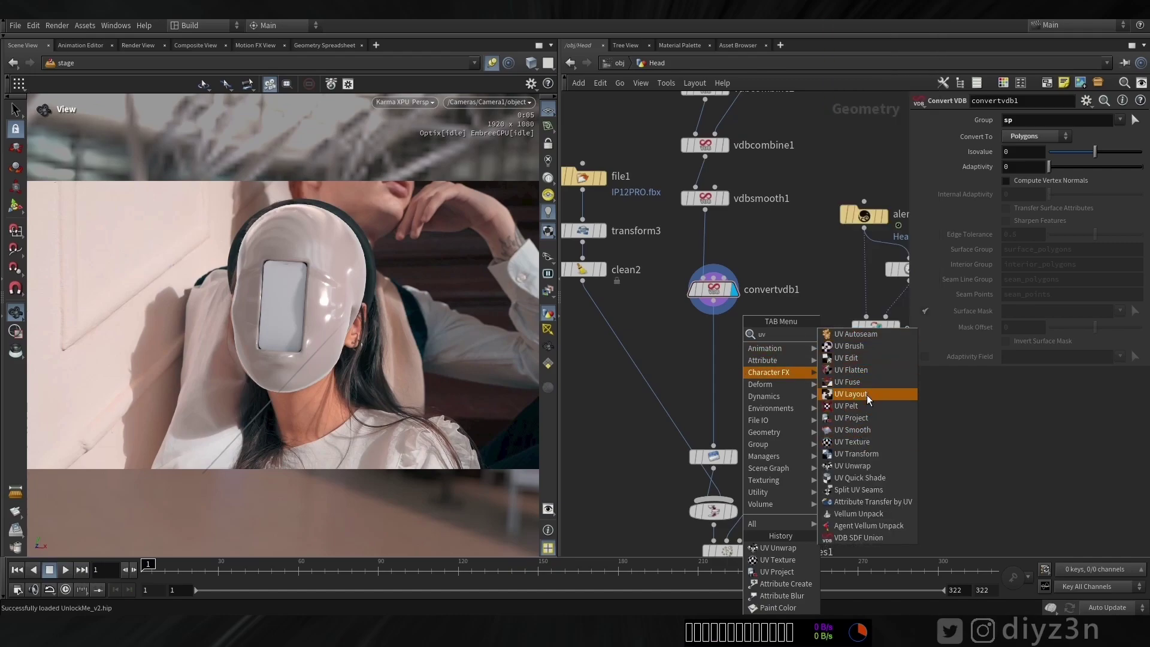
{"action": "left_click", "coordinate": [867, 465]}
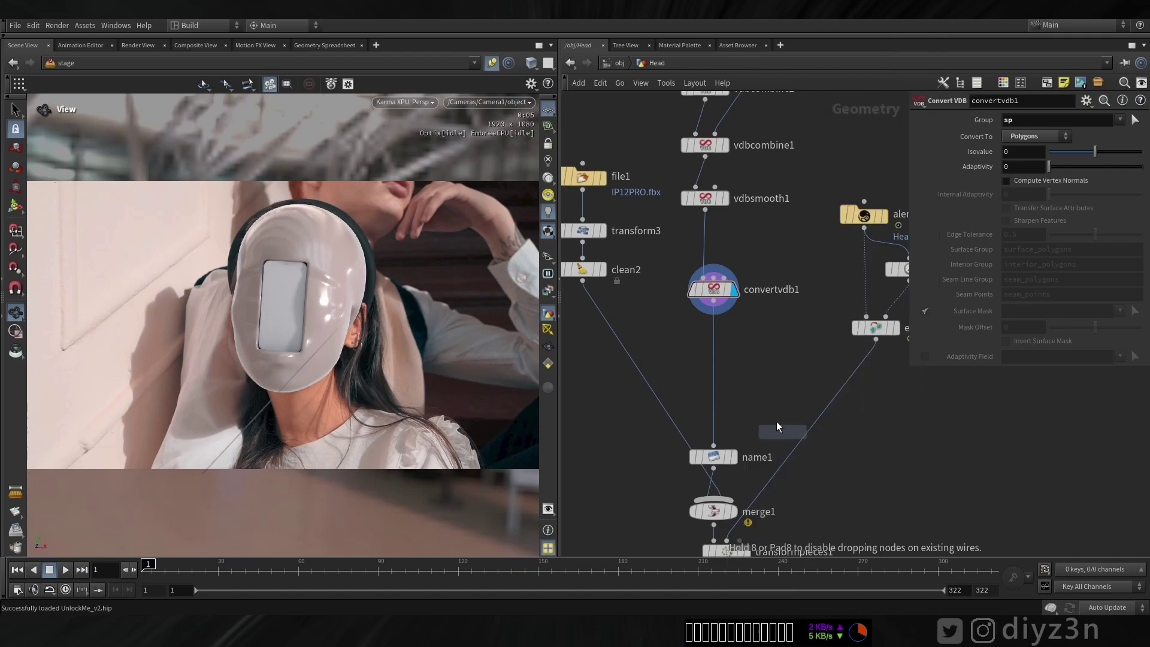
{"action": "left_click", "coordinate": [712, 357]}
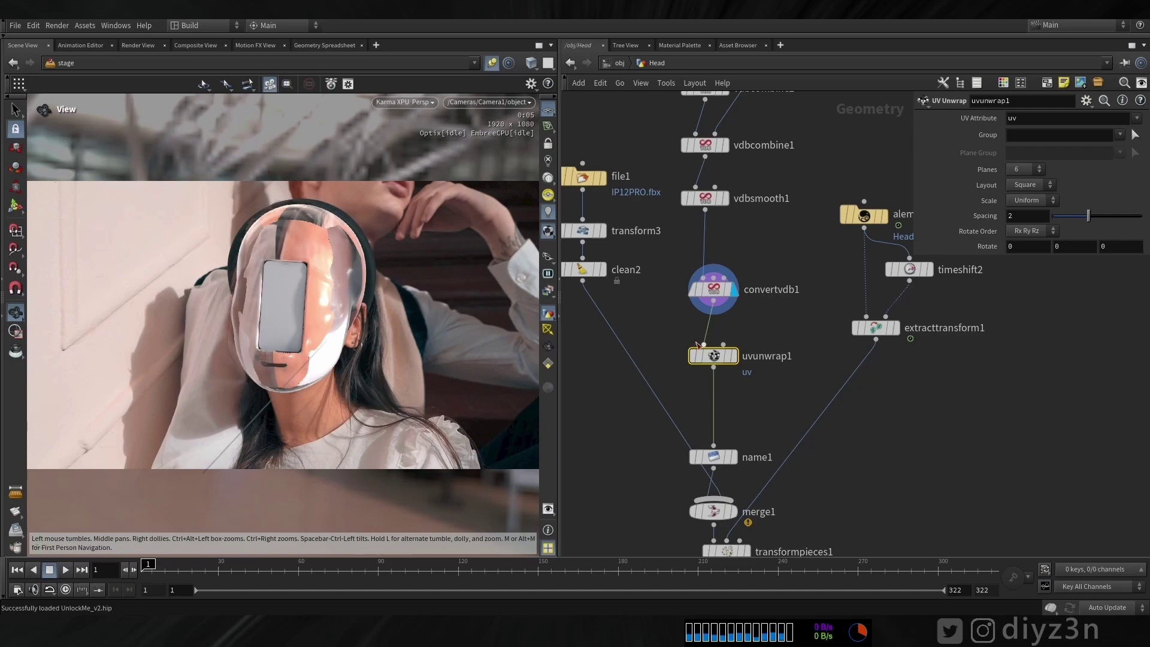
{"action": "key", "text": "Delete"}
Step: Insert a UV Texture node between convertvdb1 and name1
{"action": "key", "text": "Tab"}
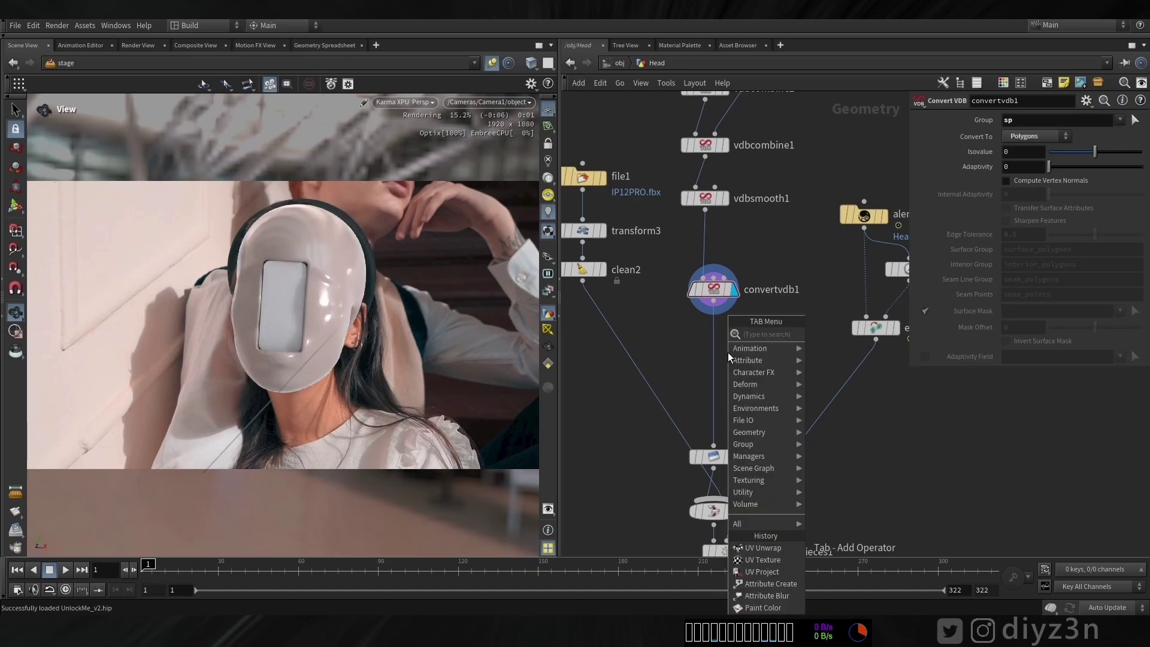
{"action": "type", "text": "uv"}
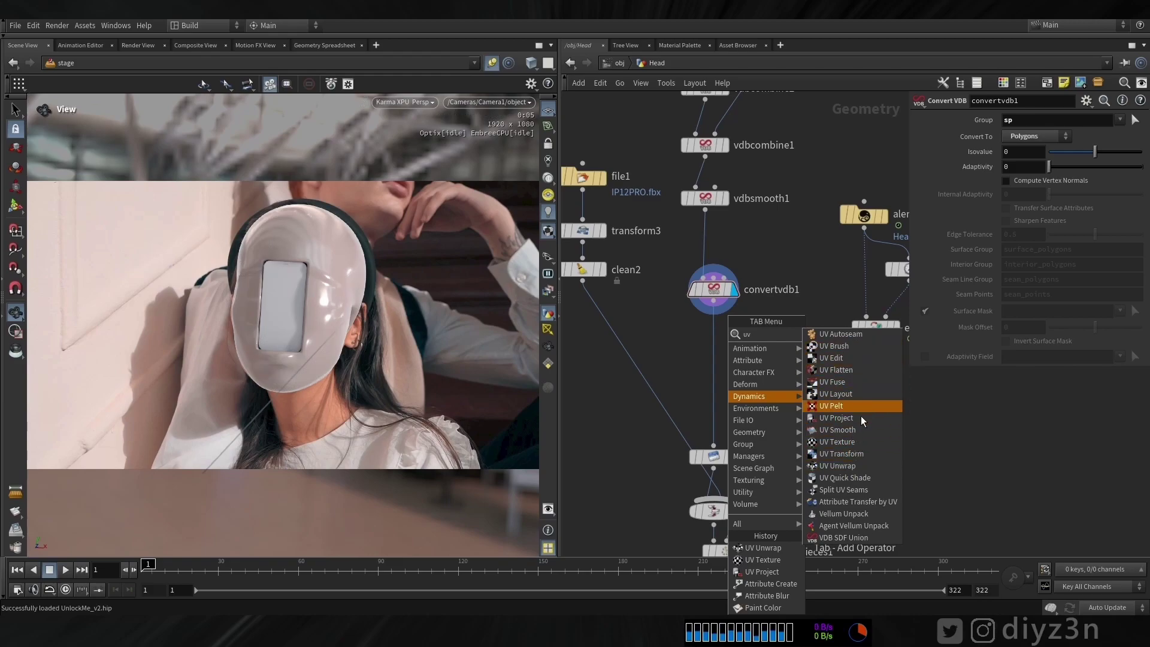
{"action": "left_click", "coordinate": [848, 444]}
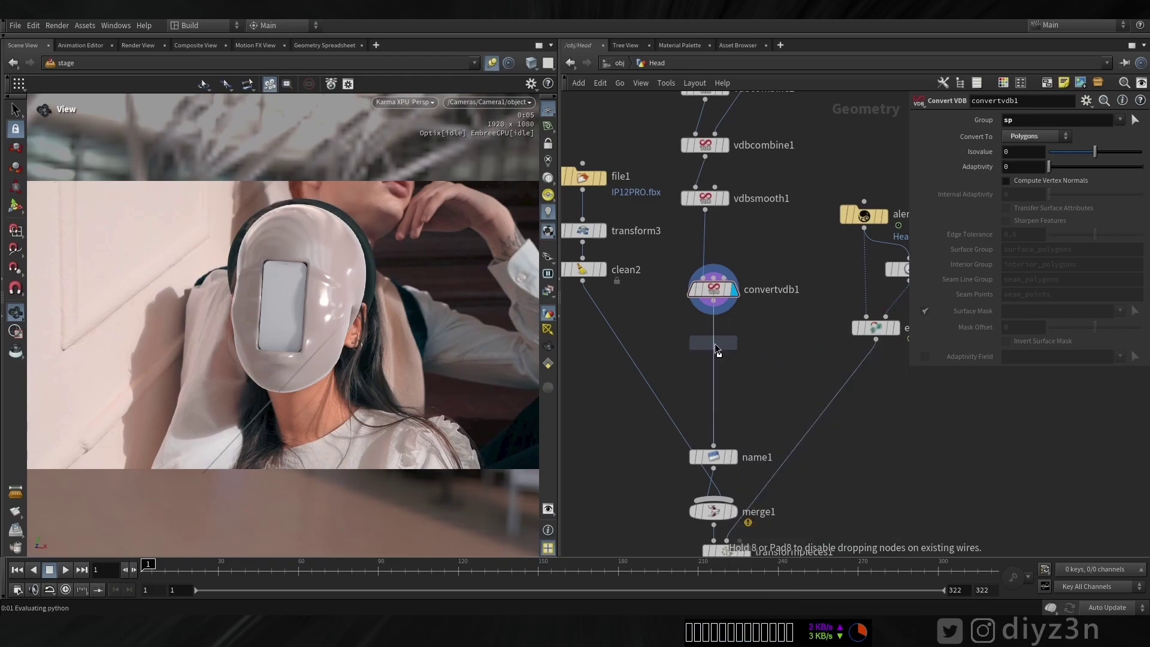
{"action": "left_click", "coordinate": [774, 335]}
Step: Try polar and cylindrical projection on the UV Texture node, and set its texture type to Perspective From Camera
{"action": "left_click", "coordinate": [1039, 152]}
{"action": "left_click", "coordinate": [1037, 162]}
{"action": "left_click", "coordinate": [1042, 152]}
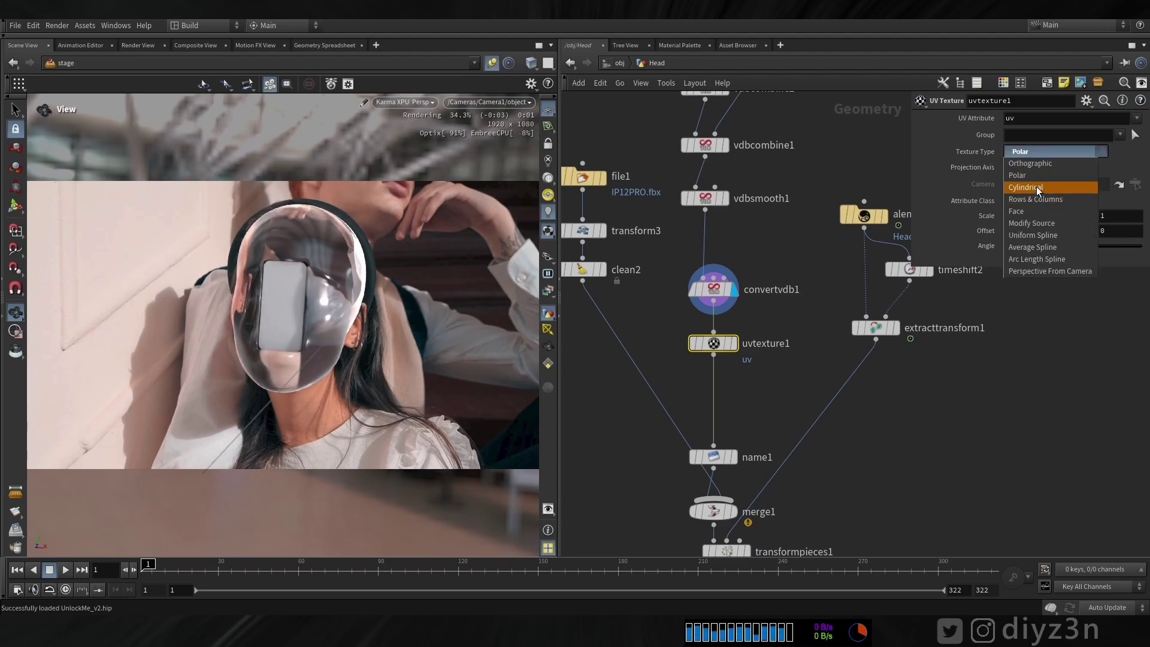
{"action": "left_click", "coordinate": [1039, 185]}
{"action": "left_click", "coordinate": [1036, 151]}
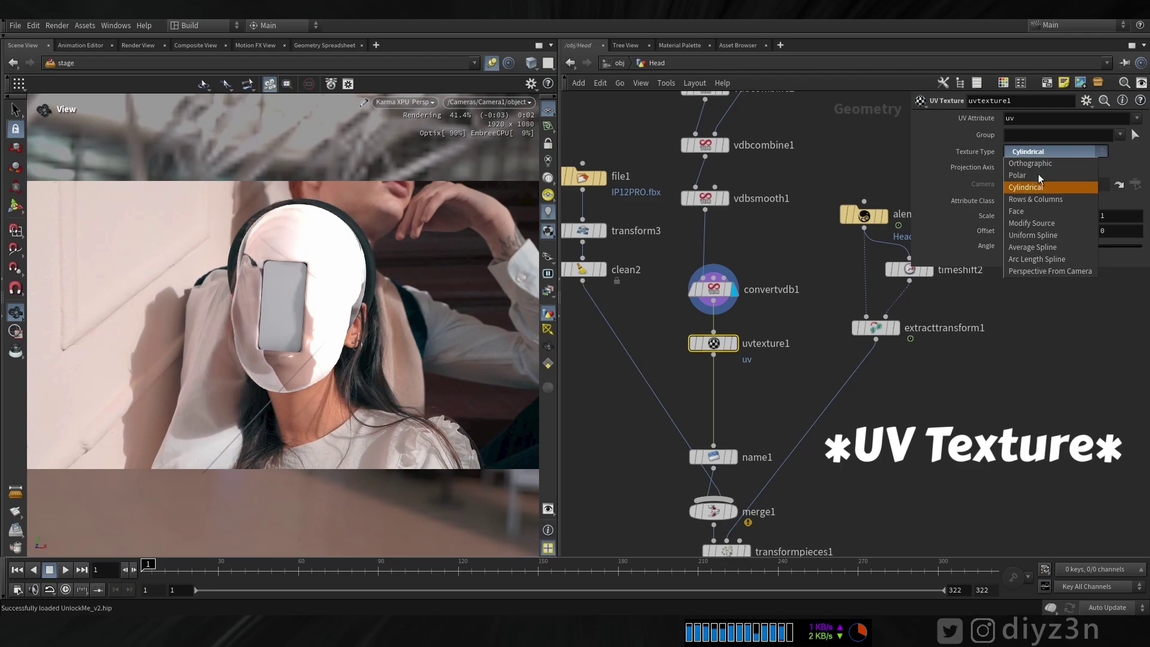
{"action": "left_click", "coordinate": [1049, 270]}
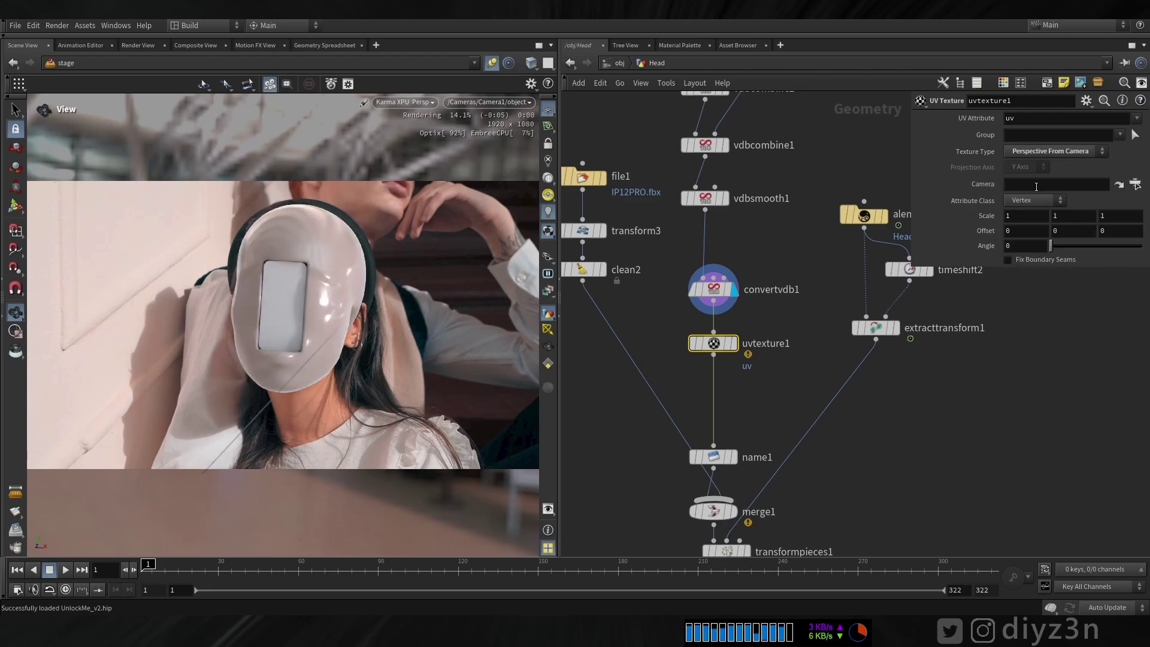
Step: Look for a camera the UV Texture node can use, and inspect the file loaded by the stage's sublayer1 node
{"action": "left_click", "coordinate": [1135, 185]}
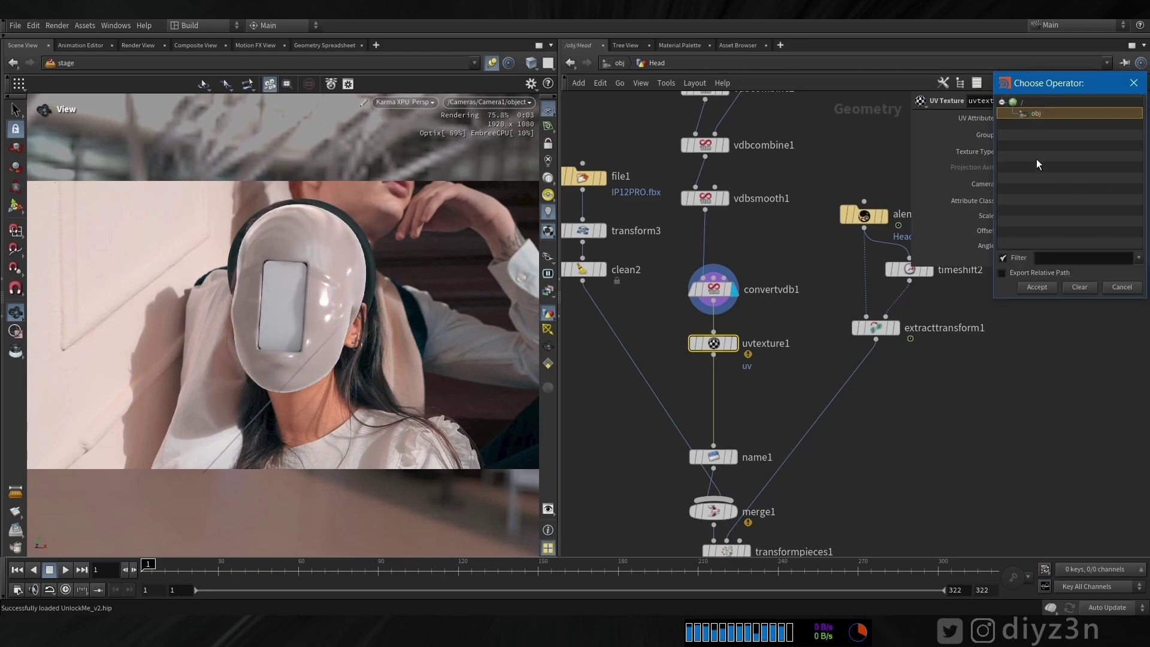
{"action": "key", "text": "Escape"}
{"action": "left_click", "coordinate": [619, 65]}
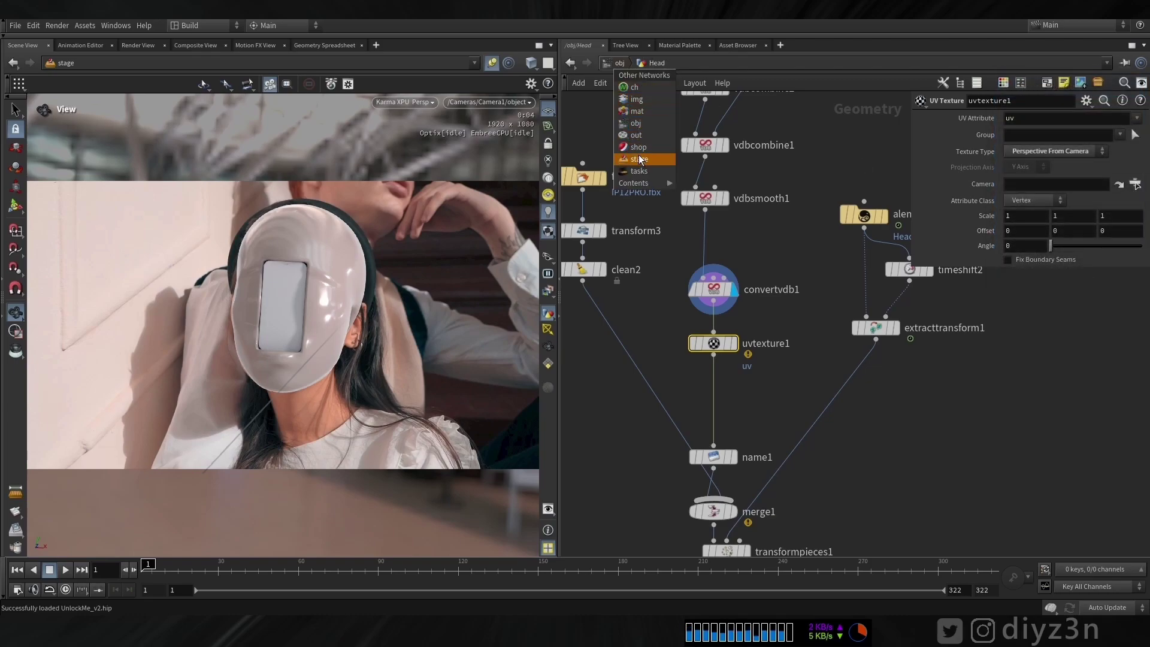
{"action": "left_click", "coordinate": [639, 159]}
{"action": "scroll", "coordinate": [605, 233], "scroll_direction": "up", "scroll_amount": 3}
{"action": "left_click", "coordinate": [687, 201]}
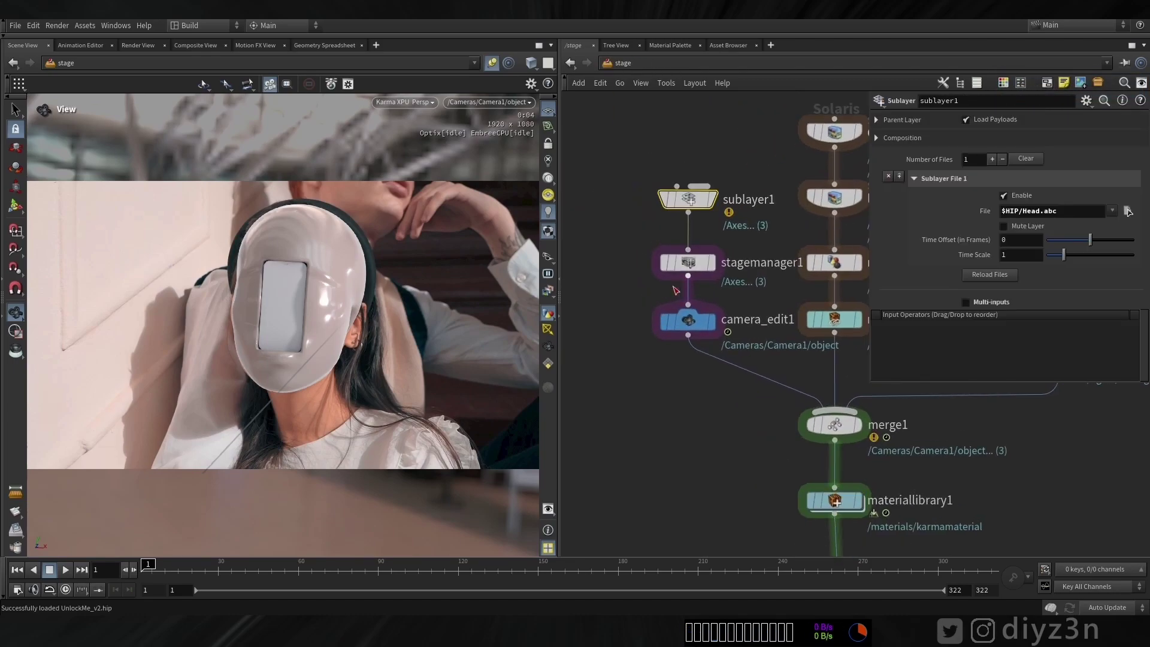
{"action": "middle_click_drag", "start_coordinate": [595, 176], "coordinate": [575, 187]}
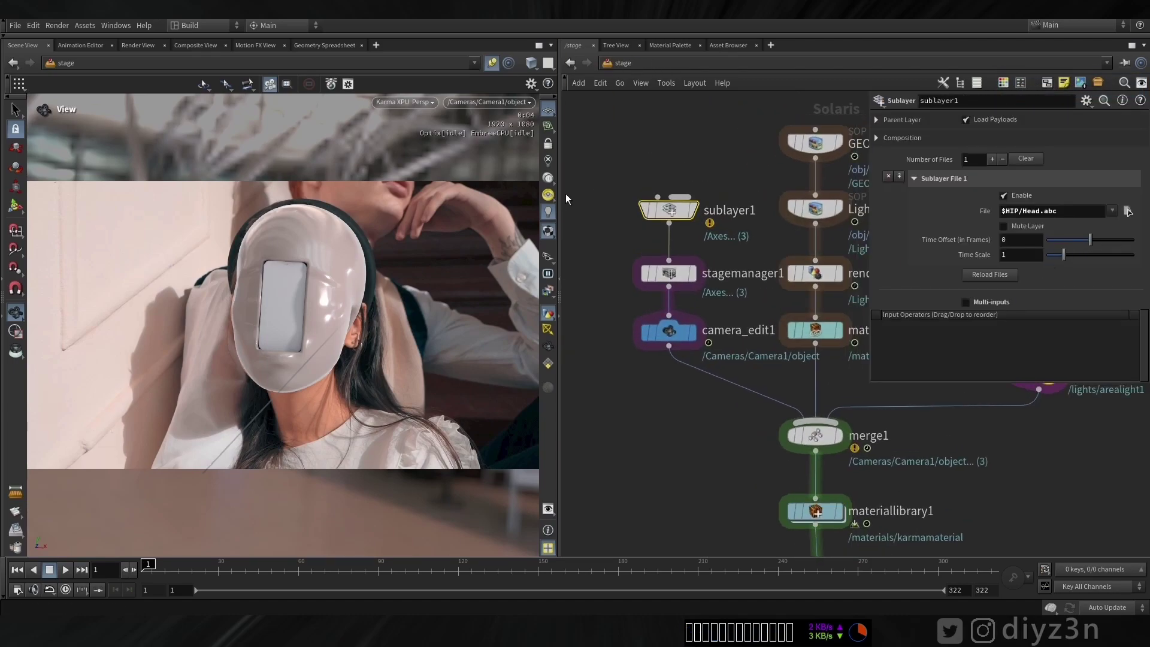
Step: Return to the object network, spread the Head and Blocker nodes apart, and add an Alembic Archive node
{"action": "left_click", "coordinate": [619, 63]}
{"action": "left_click", "coordinate": [669, 120]}
{"action": "left_click_drag", "start_coordinate": [771, 332], "coordinate": [803, 361]}
{"action": "left_click_drag", "start_coordinate": [725, 269], "coordinate": [699, 247]}
{"action": "key", "text": "Tab"}
{"action": "type", "text": "ale"}
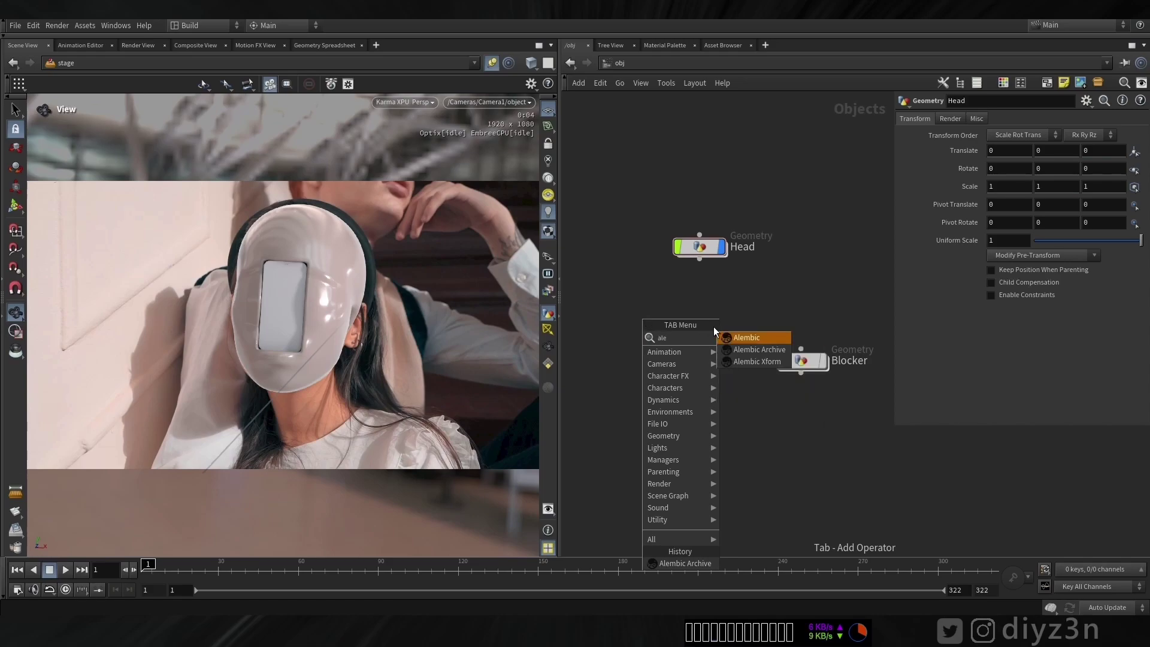
{"action": "left_click", "coordinate": [757, 348]}
{"action": "left_click", "coordinate": [645, 319]}
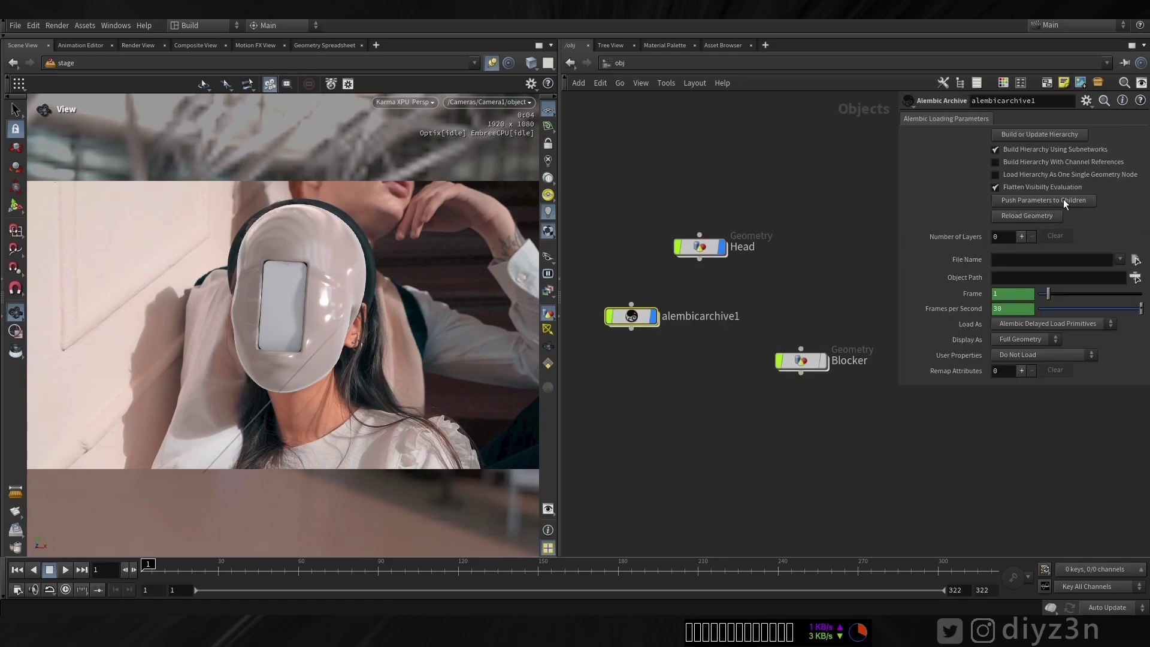
Step: Load $HIP/Head.abc into the Alembic Archive and set its object path to /Cameras/Camera1/object
{"action": "left_click", "coordinate": [1135, 260]}
{"action": "double_click", "coordinate": [842, 118]}
{"action": "left_click", "coordinate": [1136, 278]}
{"action": "left_click", "coordinate": [953, 199]}
{"action": "left_click", "coordinate": [965, 208]}
{"action": "left_click", "coordinate": [993, 219]}
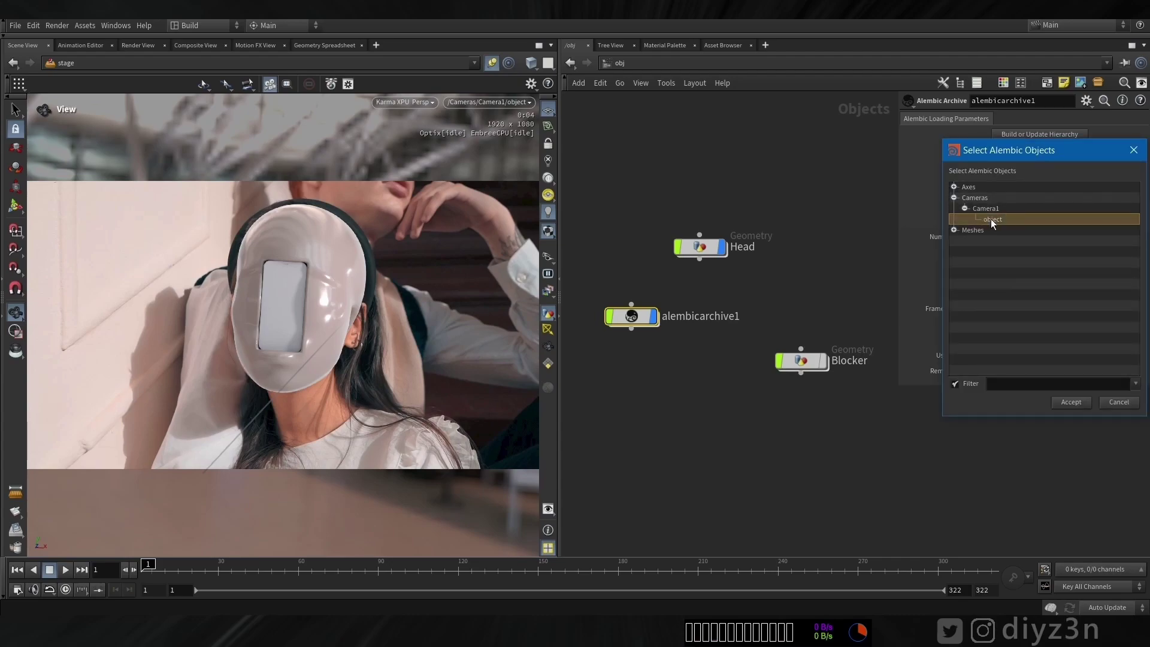
{"action": "left_click", "coordinate": [1069, 402]}
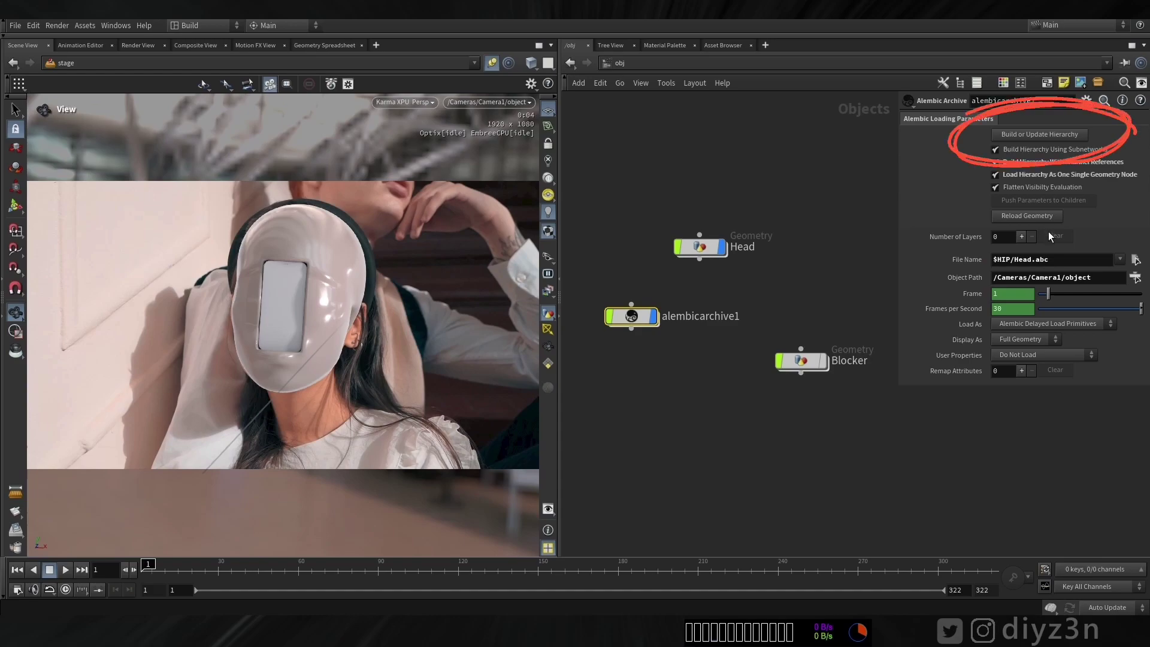
Step: Build the archive's hierarchy with Load Hierarchy As One Single Geometry Node enabled, and open it down to the camera inside Camera1
{"action": "left_click", "coordinate": [1027, 135]}
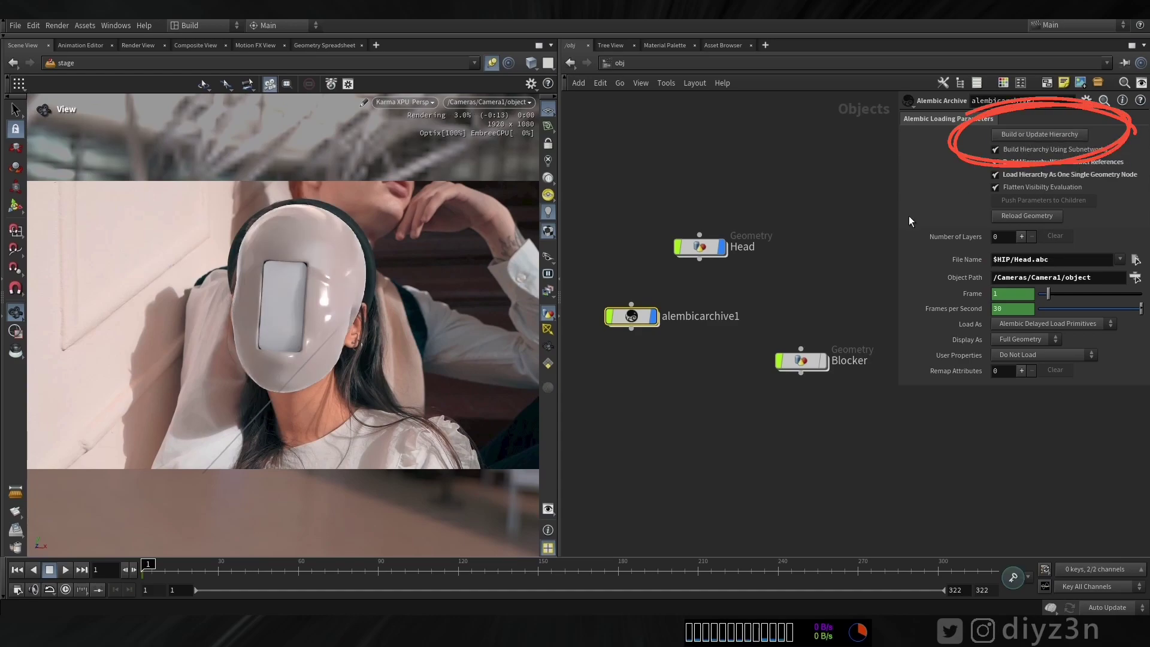
{"action": "double_click", "coordinate": [632, 316]}
{"action": "double_click", "coordinate": [723, 372]}
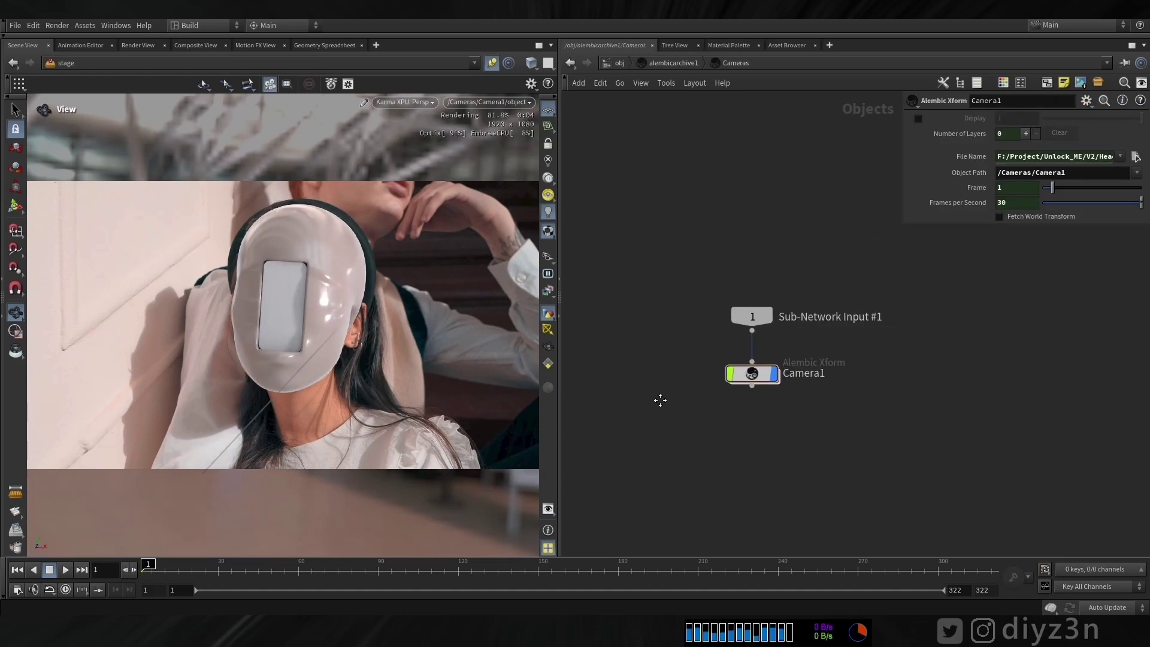
{"action": "double_click", "coordinate": [698, 372]}
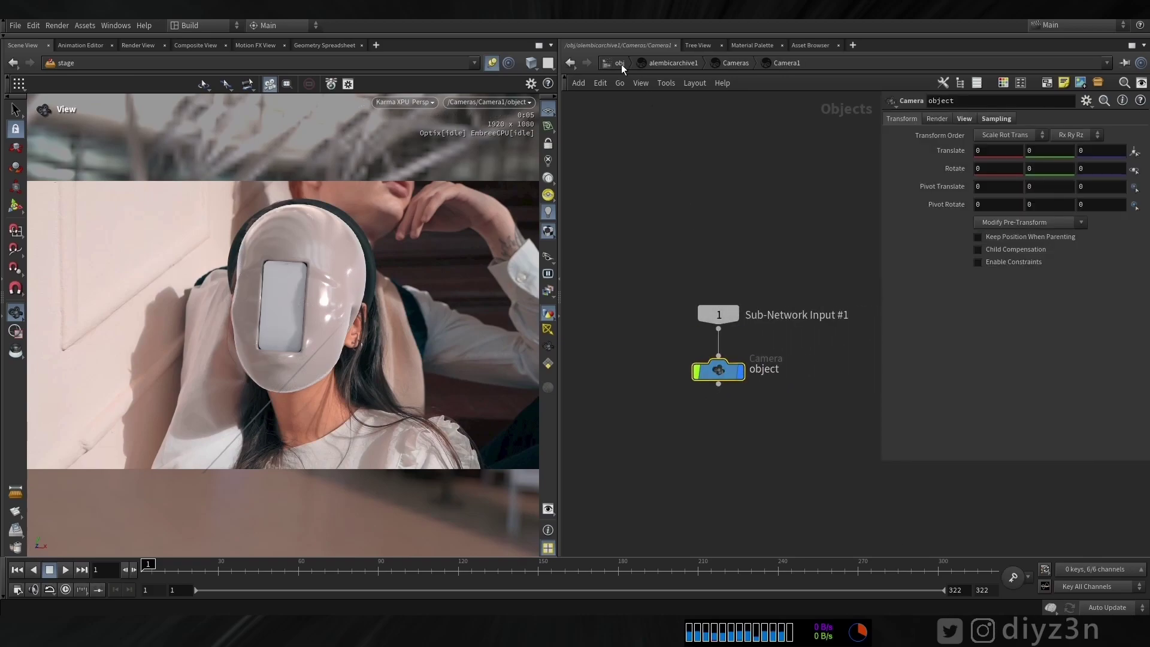
Step: Return to the object network and rename the Alembic Archive to For_UV
{"action": "left_click", "coordinate": [620, 63]}
{"action": "left_click", "coordinate": [803, 361]}
{"action": "double_click", "coordinate": [717, 318]}
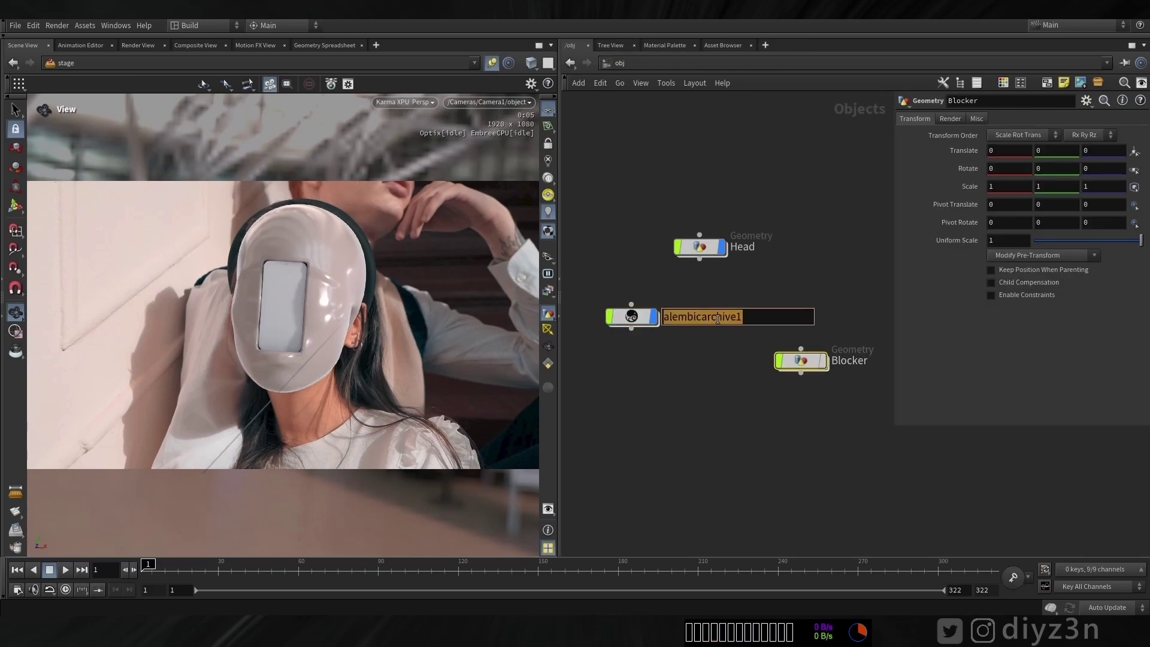
{"action": "type", "text": "For"}
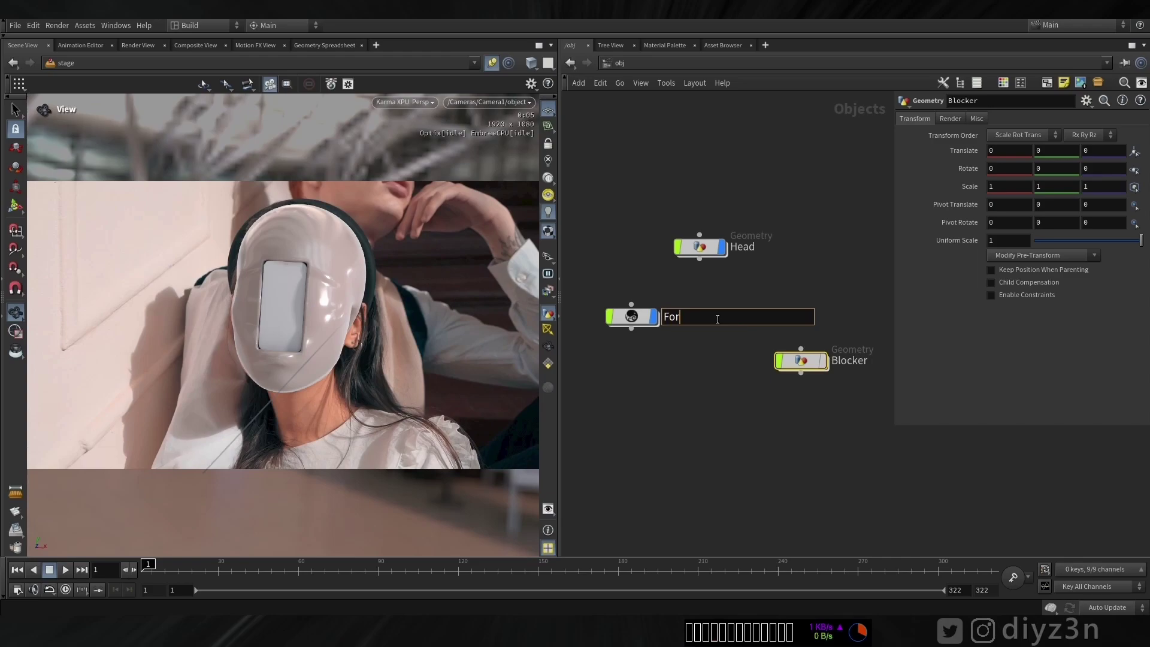
{"action": "type", "text": "_UI"}
{"action": "key", "text": "Return"}
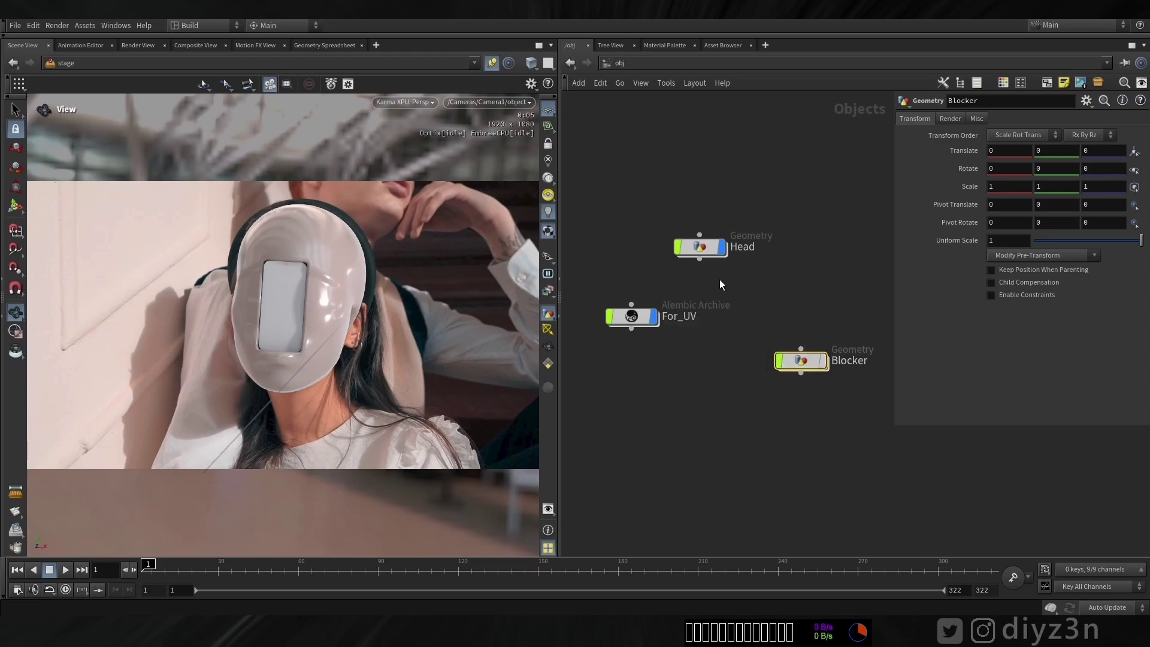
Step: Open the Head geometry network and set uvtexture1's projection camera to the camera inside For_UV
{"action": "double_click", "coordinate": [696, 248]}
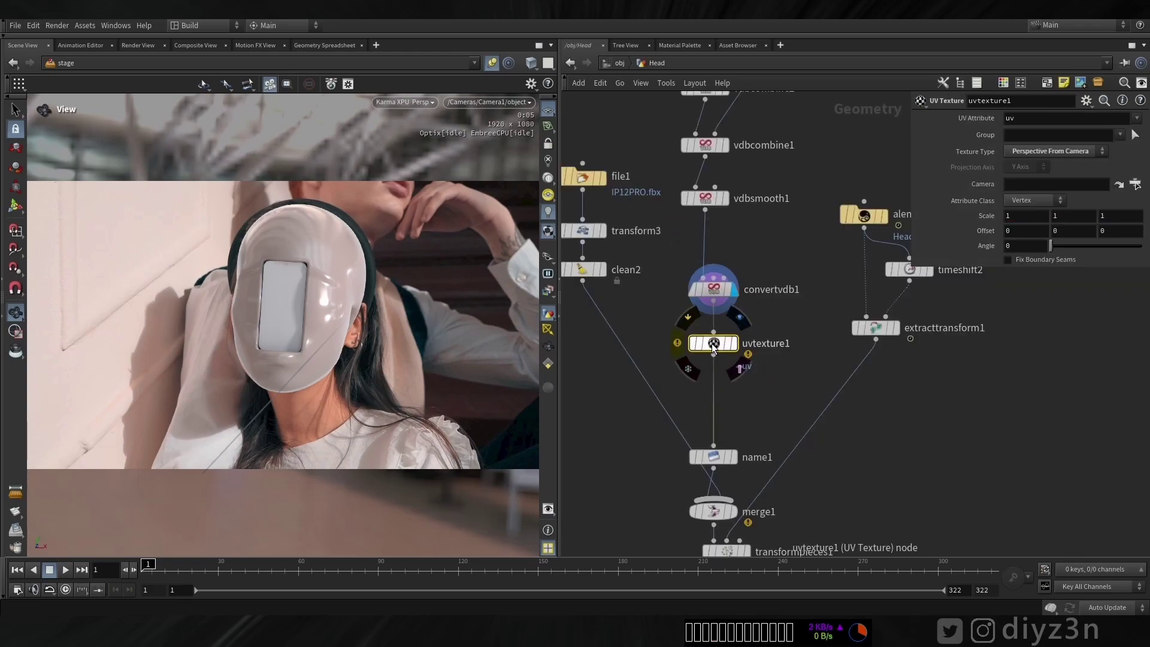
{"action": "mouse_move", "coordinate": [724, 349]}
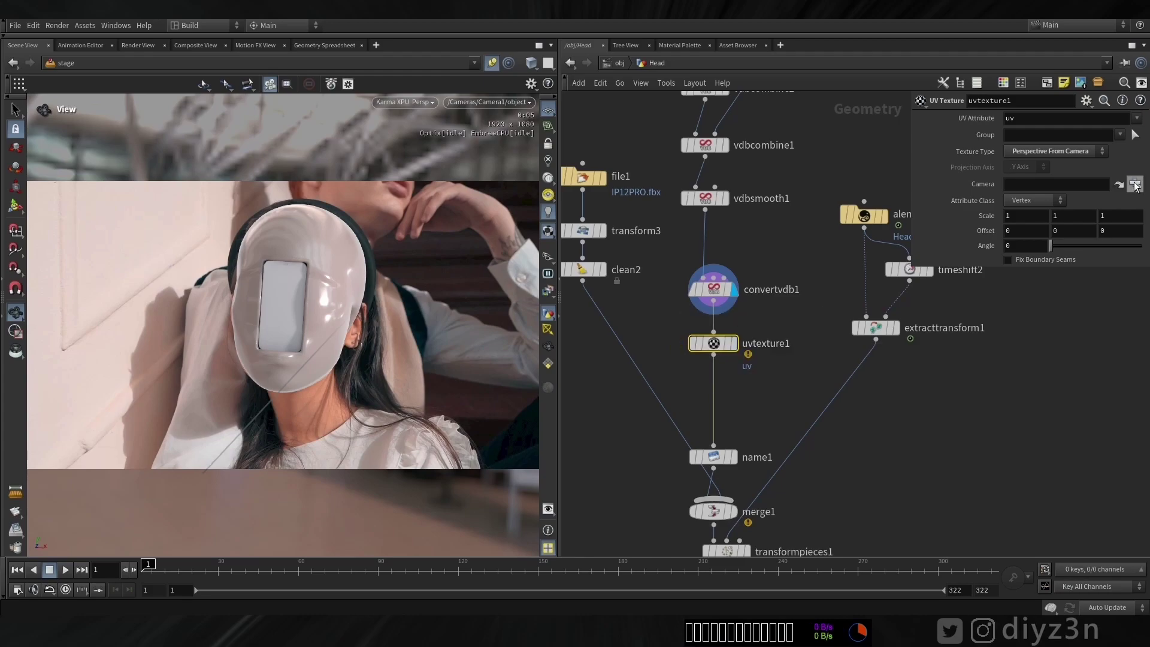
{"action": "left_click", "coordinate": [1135, 187]}
{"action": "double_click", "coordinate": [1074, 156]}
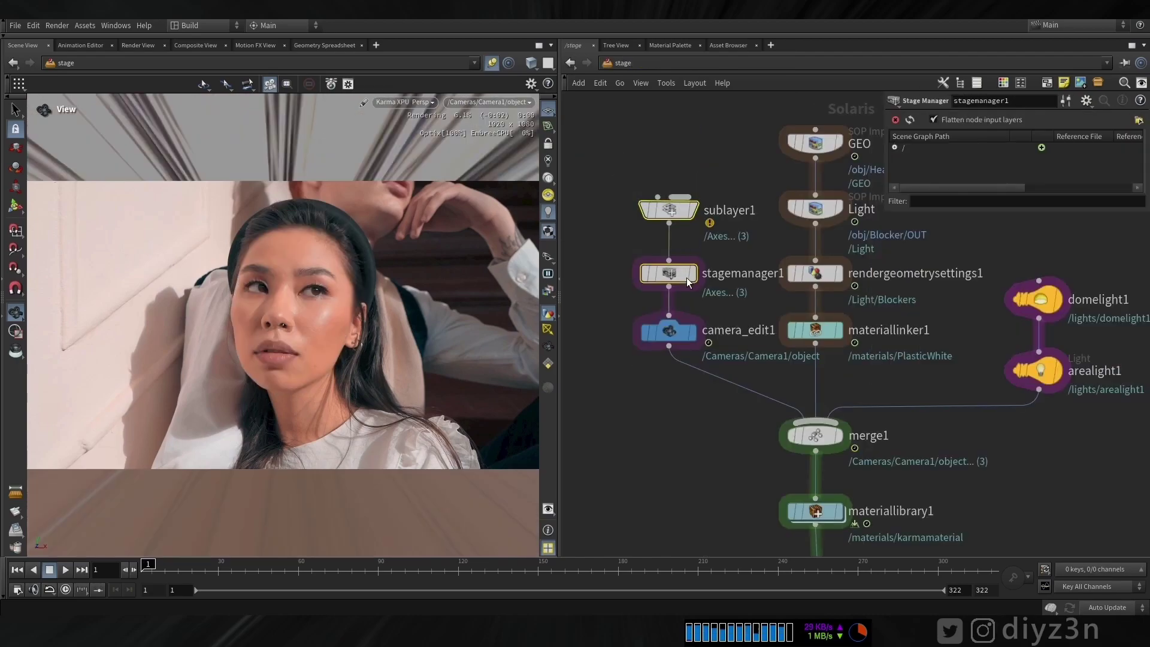
Step: In the stage network, replace the sublayer1 and stagemanager1 nodes with a Scene Import (Cameras) node above camera_edit1
{"action": "left_click", "coordinate": [681, 271]}
{"action": "key", "text": "Delete"}
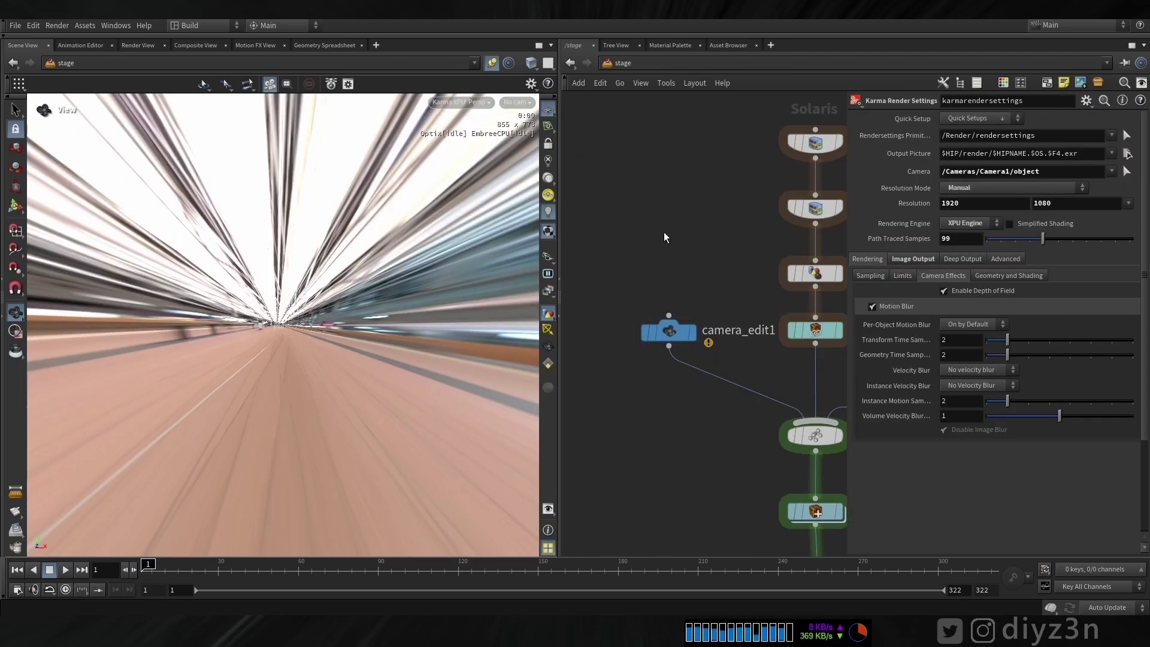
{"action": "key", "text": "Tab"}
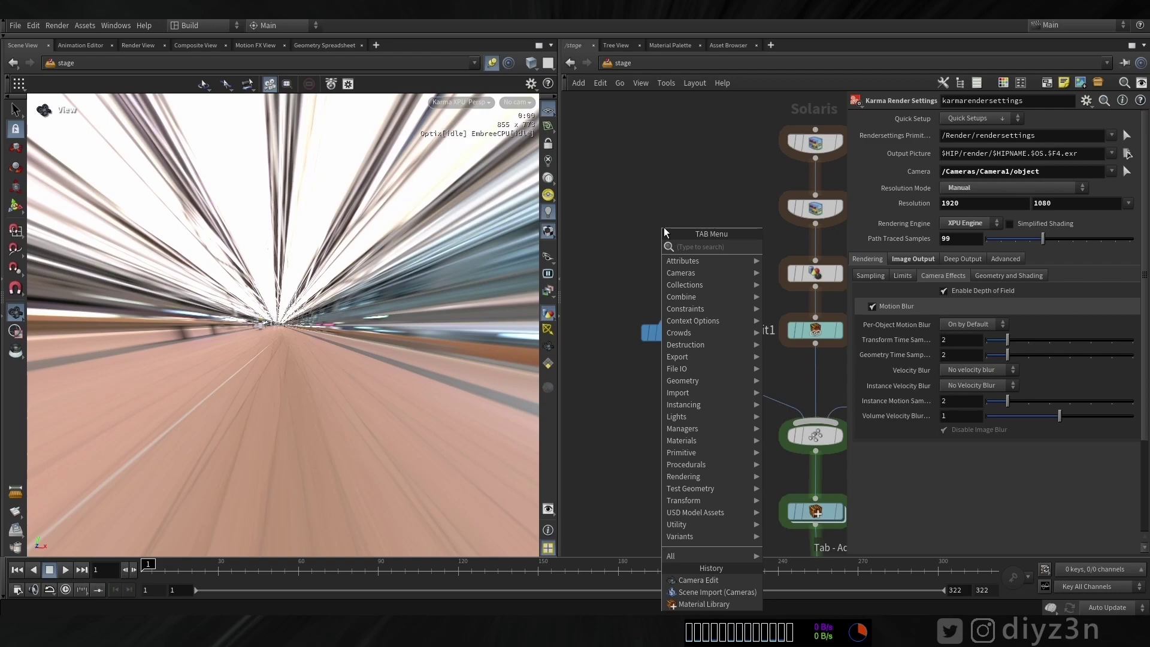
{"action": "type", "text": "sce"}
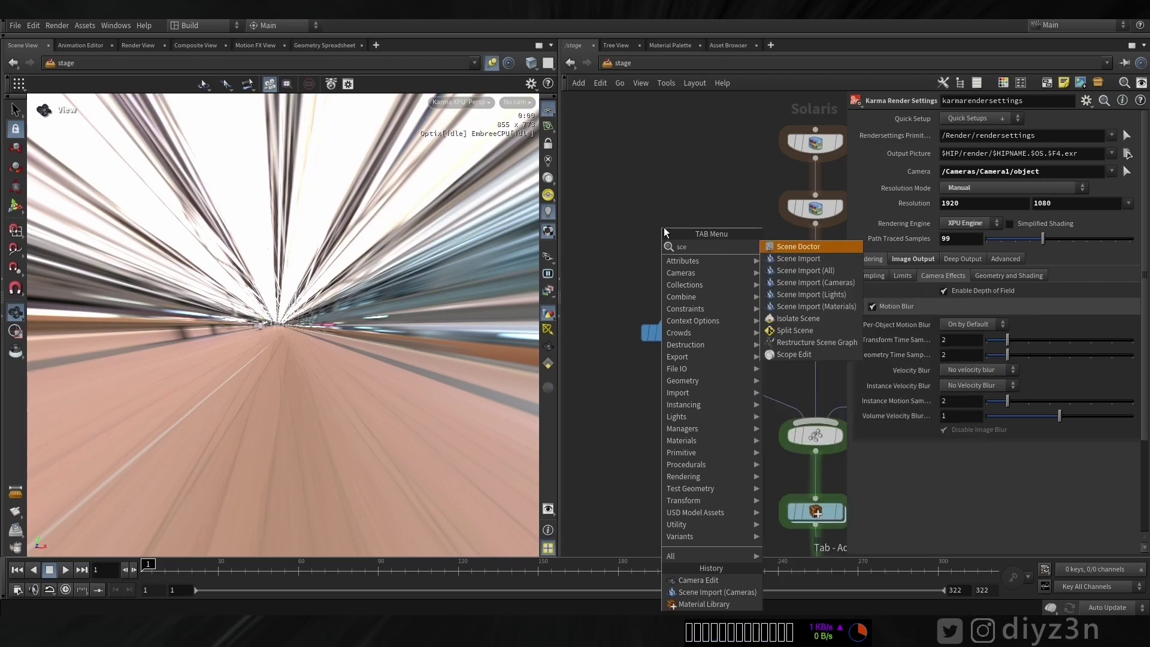
{"action": "left_click", "coordinate": [828, 284]}
{"action": "left_click", "coordinate": [668, 241]}
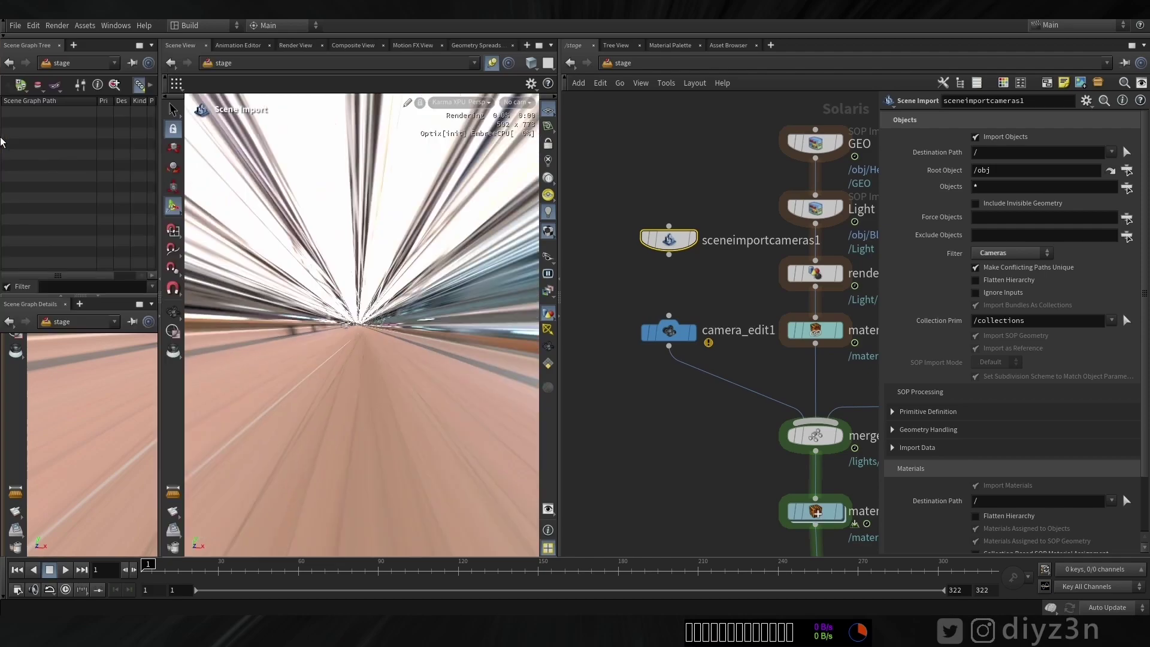
Step: Display the sceneimportcameras1 node and switch the viewport out of Karma XPU rendering
{"action": "left_click", "coordinate": [692, 240]}
{"action": "left_click", "coordinate": [460, 102]}
{"action": "left_click", "coordinate": [462, 147]}
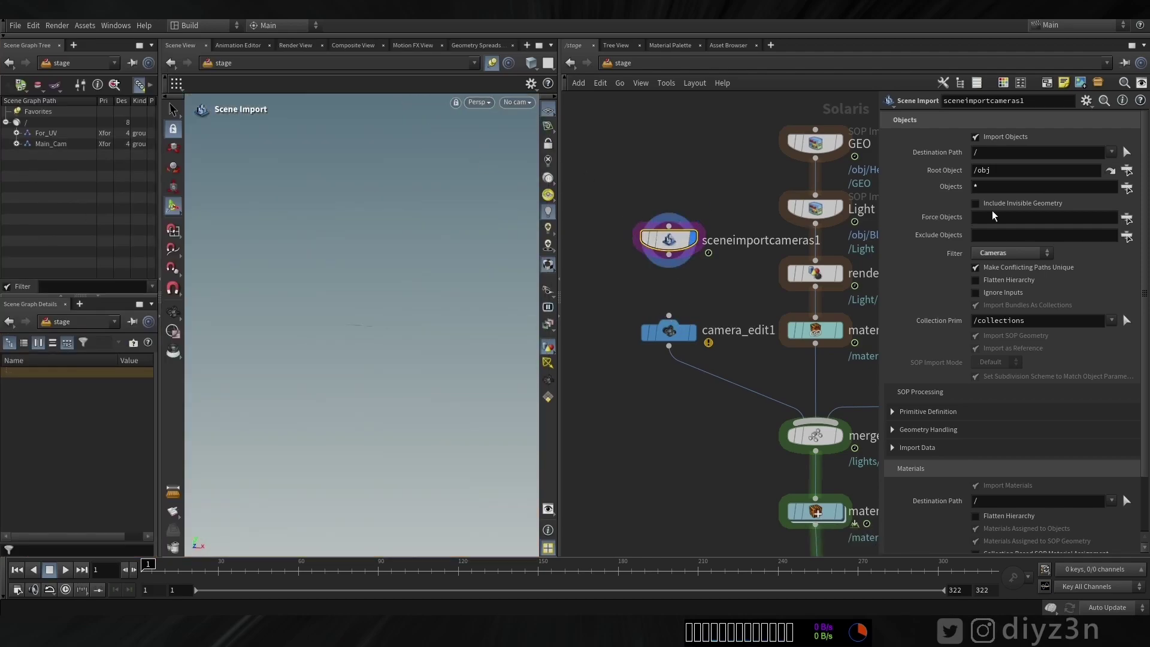
Step: Expand the imported For_UV camera hierarchy in the scene graph and enable Flatten Hierarchy on the Scene Import node
{"action": "left_click", "coordinate": [17, 133]}
{"action": "left_click", "coordinate": [29, 166]}
{"action": "left_click", "coordinate": [38, 176]}
{"action": "left_click", "coordinate": [1025, 280]}
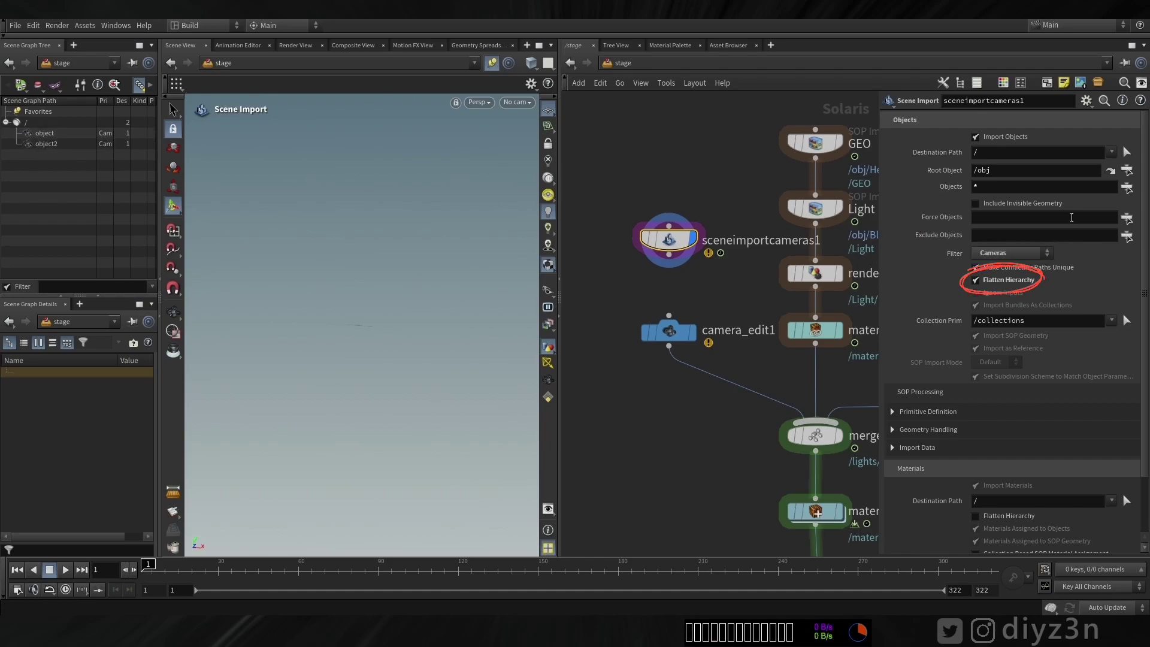
Step: Set the Scene Import's root object to /obj/Main_Cam and connect the node to camera_edit1's input
{"action": "left_click", "coordinate": [1126, 171]}
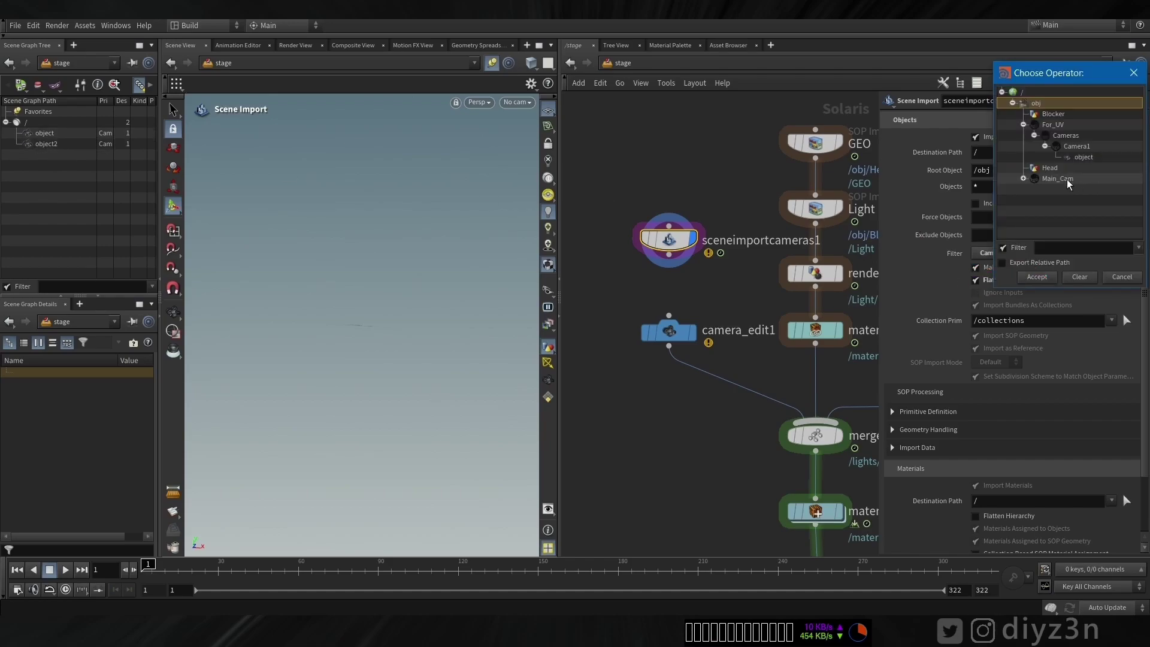
{"action": "left_click", "coordinate": [1023, 179]}
{"action": "double_click", "coordinate": [1049, 179]}
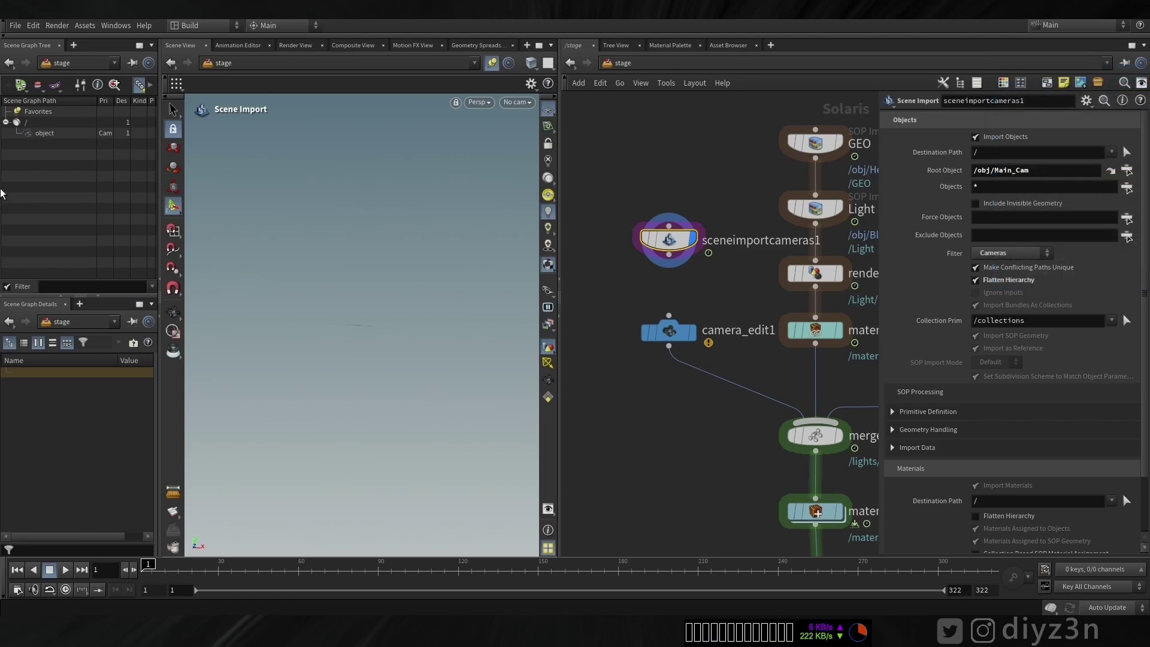
{"action": "left_click_drag", "start_coordinate": [669, 315], "coordinate": [668, 255]}
{"action": "left_click", "coordinate": [669, 330]}
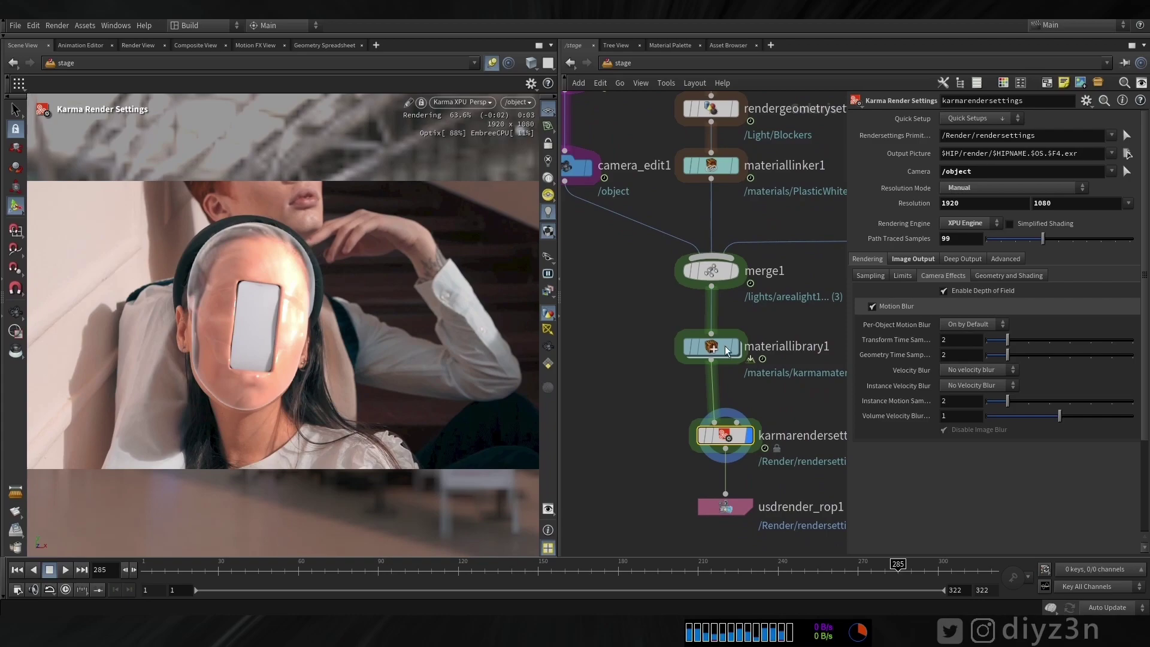
Step: Open the karmamaterial network inside materiallibrary1 and set the mtlxstandard_surface's Specular to 0
{"action": "double_click", "coordinate": [703, 349]}
{"action": "double_click", "coordinate": [793, 314]}
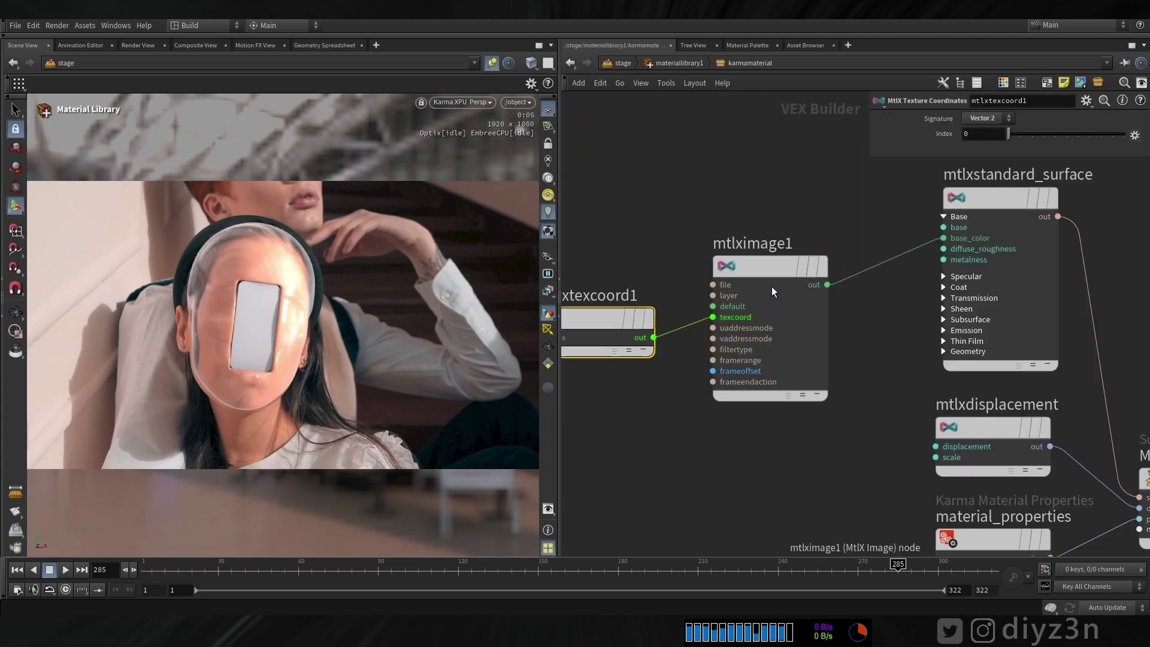
{"action": "left_click", "coordinate": [760, 267]}
{"action": "middle_click_drag", "start_coordinate": [795, 202], "coordinate": [658, 273]}
{"action": "left_click", "coordinate": [823, 271]}
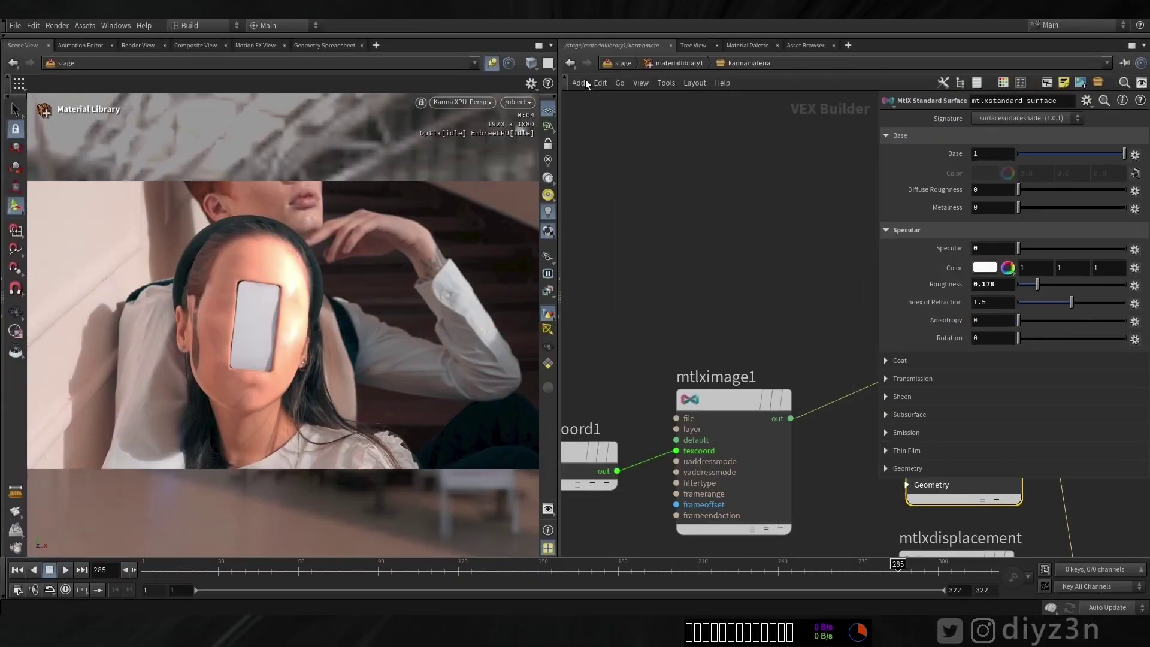
Step: Return to the stage network, bypass camera_edit1 to compare the camera view, and re-enable it
{"action": "left_click", "coordinate": [616, 64]}
{"action": "middle_click_drag", "start_coordinate": [665, 186], "coordinate": [716, 257]}
{"action": "left_click", "coordinate": [599, 206]}
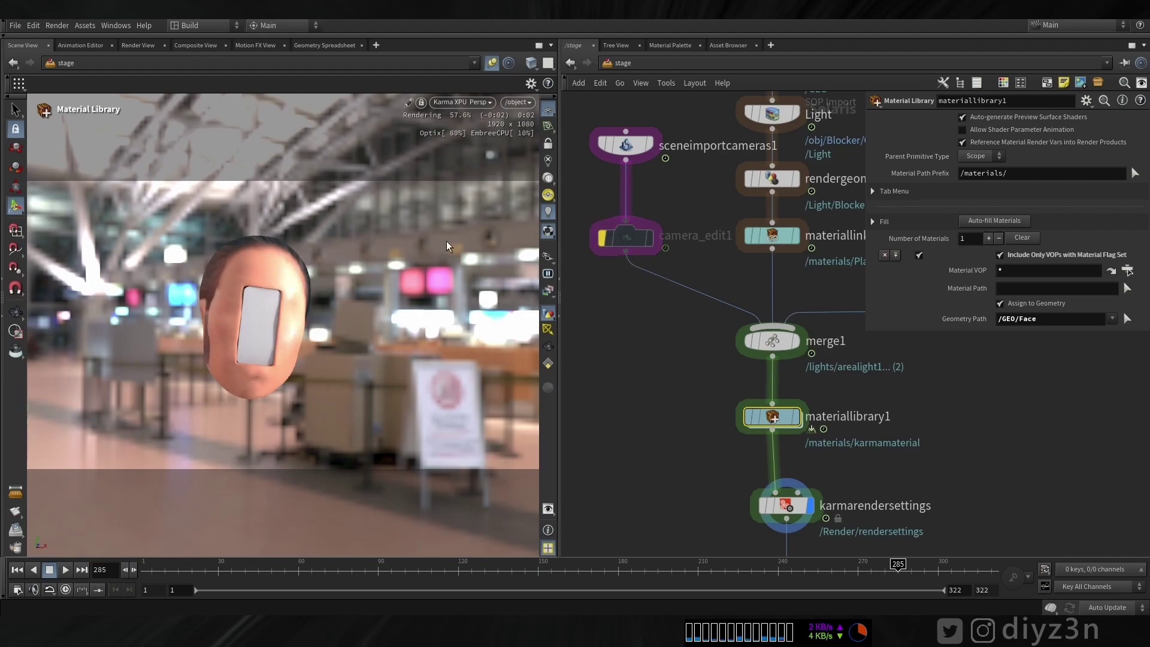
{"action": "left_click", "coordinate": [601, 238]}
Step: Open the Head geometry network, insert a Paint Color node below uvtexture1, and display it
{"action": "left_click", "coordinate": [622, 64]}
{"action": "left_click", "coordinate": [635, 113]}
{"action": "double_click", "coordinate": [723, 225]}
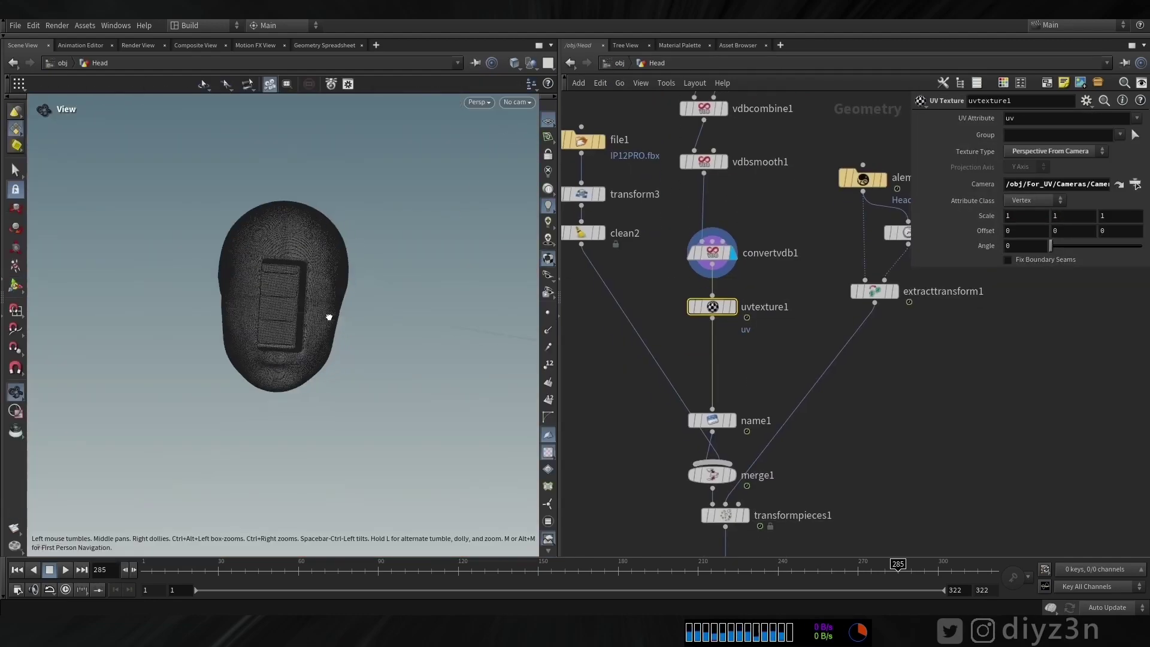
{"action": "scroll", "coordinate": [369, 308], "scroll_direction": "up", "scroll_amount": 5}
{"action": "mouse_move", "coordinate": [325, 318]}
{"action": "left_mouse_down", "text": "alt"}
{"action": "mouse_move", "coordinate": [369, 307]}
{"action": "mouse_move", "coordinate": [316, 310]}
{"action": "left_mouse_up", "text": "alt"}
{"action": "key", "text": "Tab"}
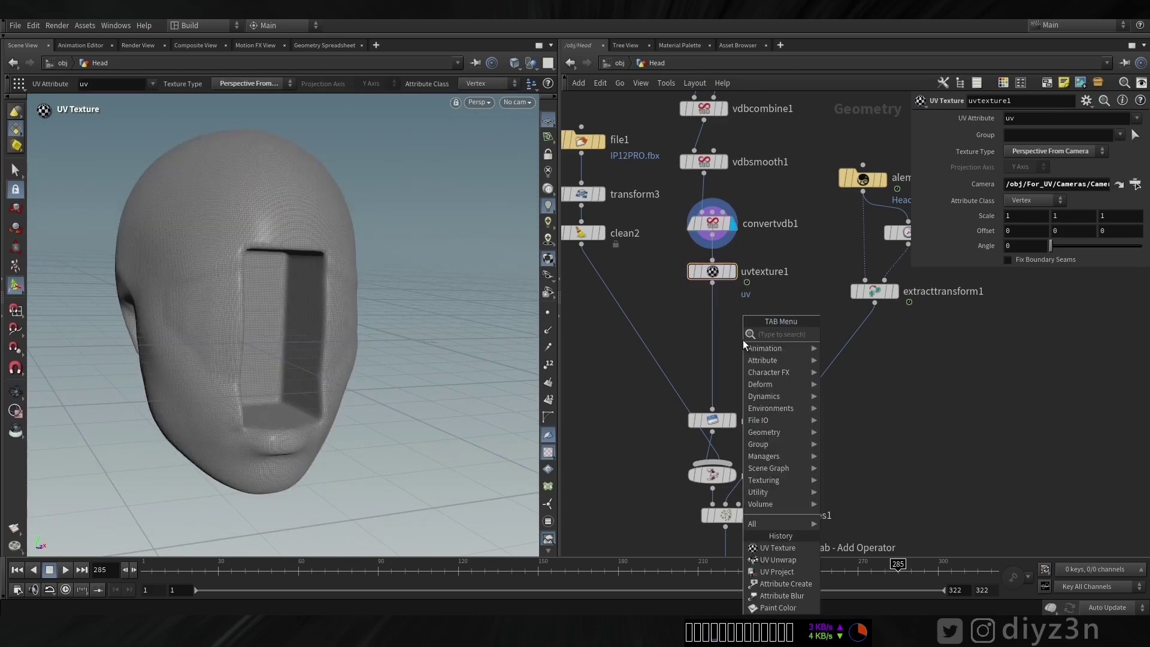
{"action": "type", "text": "pai"}
{"action": "left_click", "coordinate": [860, 335]}
{"action": "left_click", "coordinate": [711, 321]}
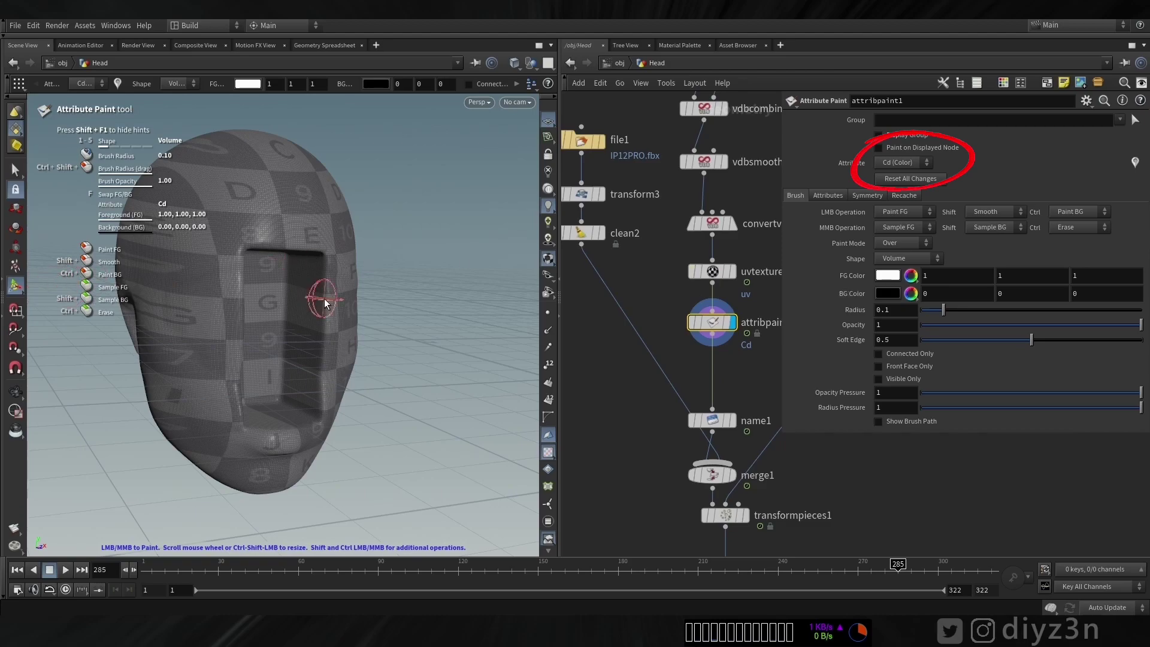
Step: Paint the phone recess and the face area around it red, using a brush radius of about 0.2
{"action": "left_click_drag", "start_coordinate": [361, 322], "coordinate": [299, 324], "text": "alt"}
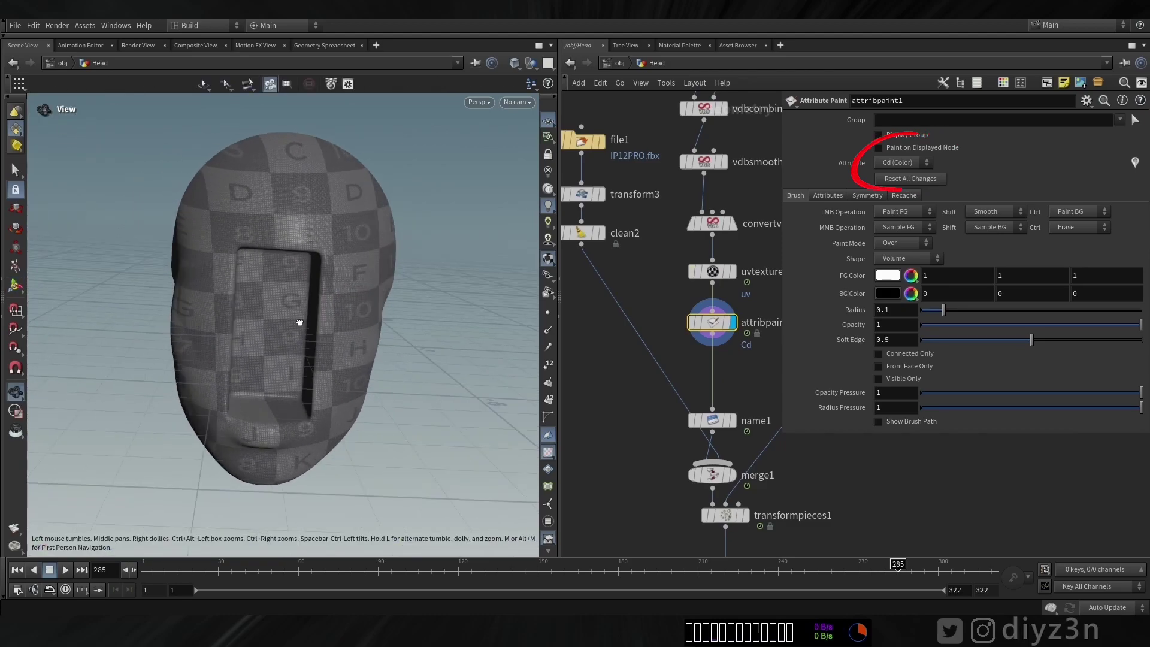
{"action": "left_click", "coordinate": [887, 275]}
{"action": "left_click", "coordinate": [851, 198]}
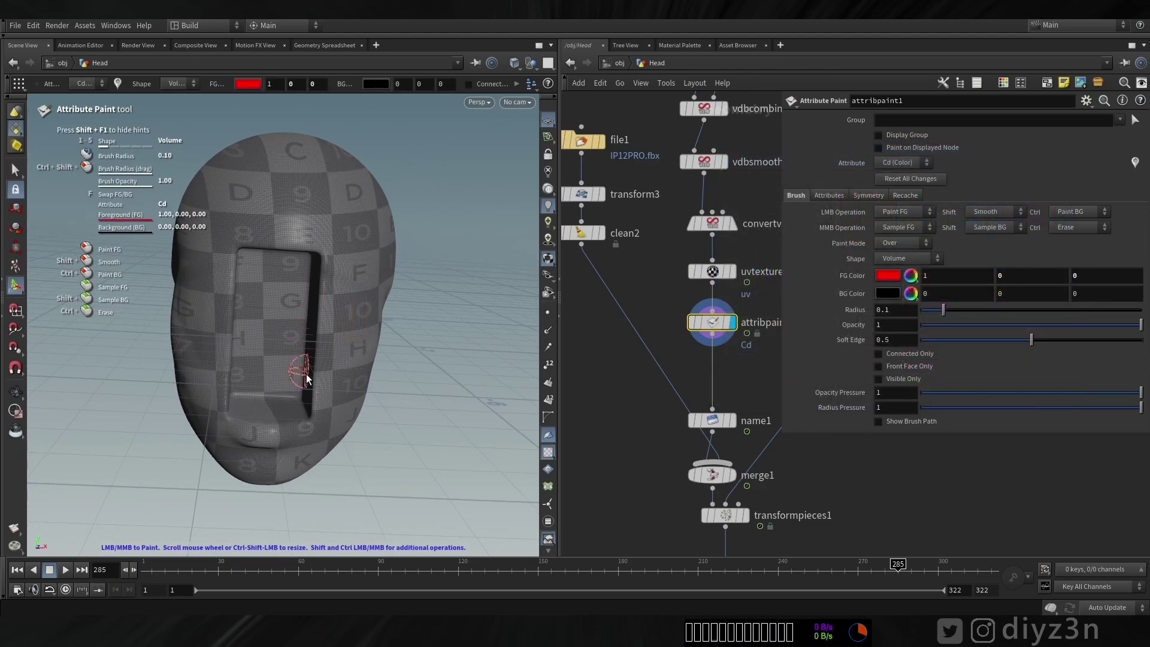
{"action": "scroll", "coordinate": [307, 379], "scroll_direction": "up", "scroll_amount": 5}
{"action": "mouse_move", "coordinate": [303, 374]}
{"action": "left_mouse_down"}
{"action": "mouse_move", "coordinate": [302, 332]}
{"action": "mouse_move", "coordinate": [237, 246]}
{"action": "mouse_move", "coordinate": [249, 335]}
{"action": "mouse_move", "coordinate": [240, 398]}
{"action": "mouse_move", "coordinate": [299, 408]}
{"action": "mouse_move", "coordinate": [268, 424]}
{"action": "mouse_move", "coordinate": [284, 236]}
{"action": "left_mouse_up"}
{"action": "mouse_move", "coordinate": [254, 372]}
{"action": "left_mouse_down", "text": "alt"}
{"action": "mouse_move", "coordinate": [288, 352]}
{"action": "mouse_move", "coordinate": [258, 366]}
{"action": "left_mouse_up", "text": "alt"}
Step: Insert an Attribute Blur node between attribpaint1 and name1 and display it
{"action": "mouse_move", "coordinate": [718, 329]}
{"action": "key", "text": "Tab"}
{"action": "type", "text": "bl"}
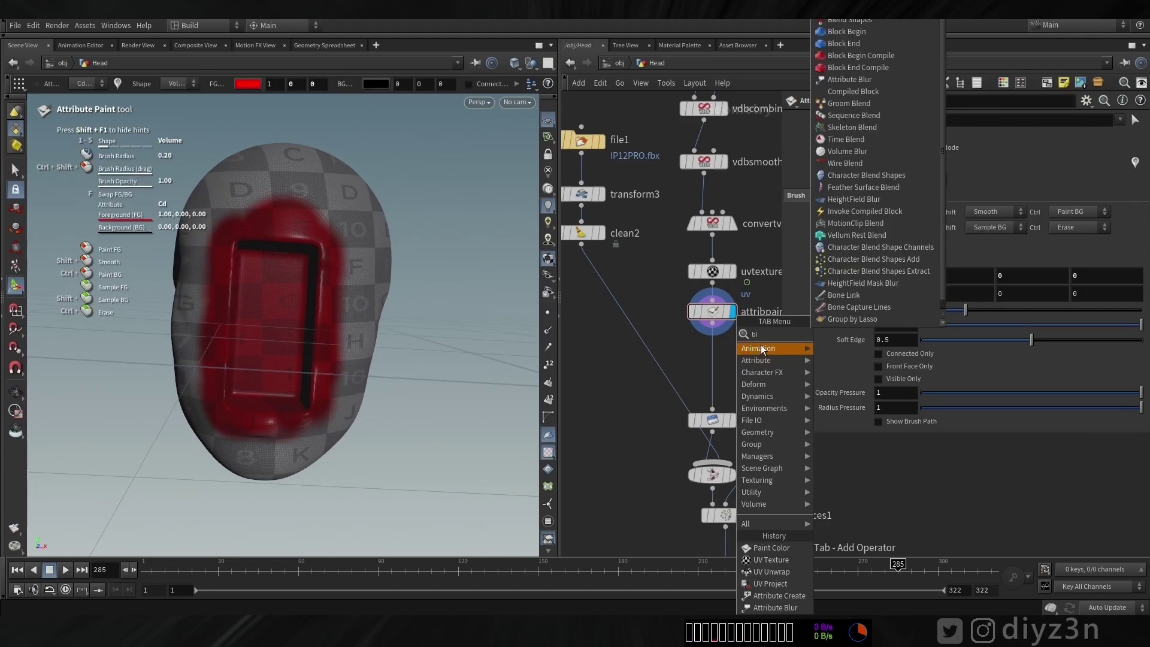
{"action": "type", "text": "ur"}
{"action": "left_click", "coordinate": [850, 339]}
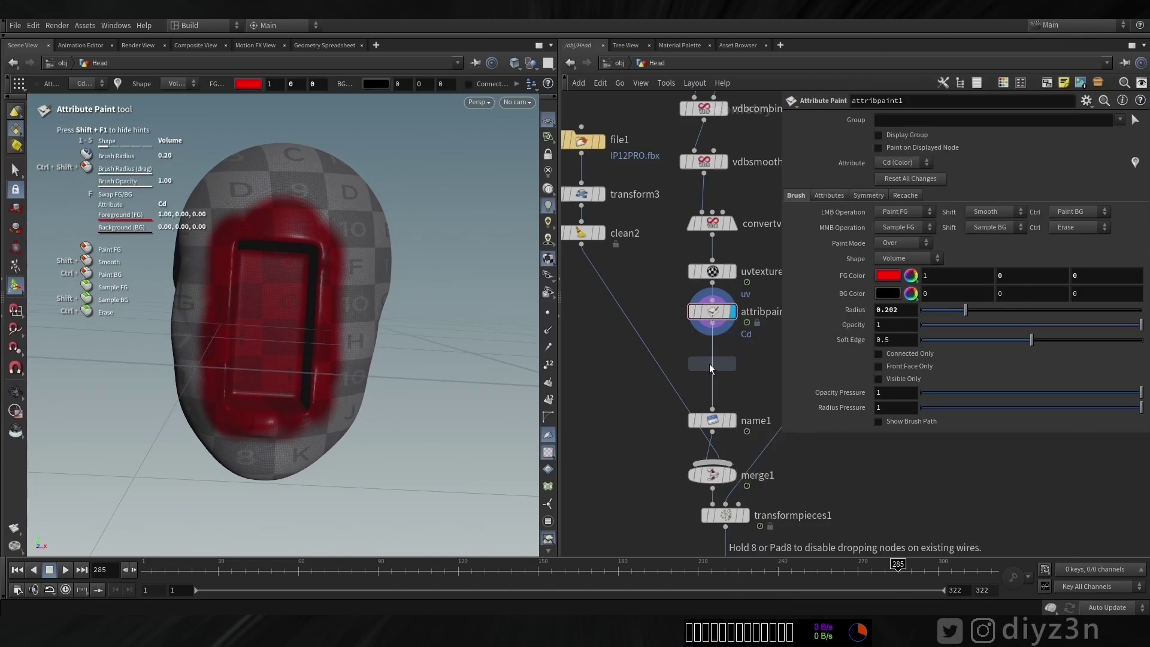
{"action": "left_click", "coordinate": [713, 359]}
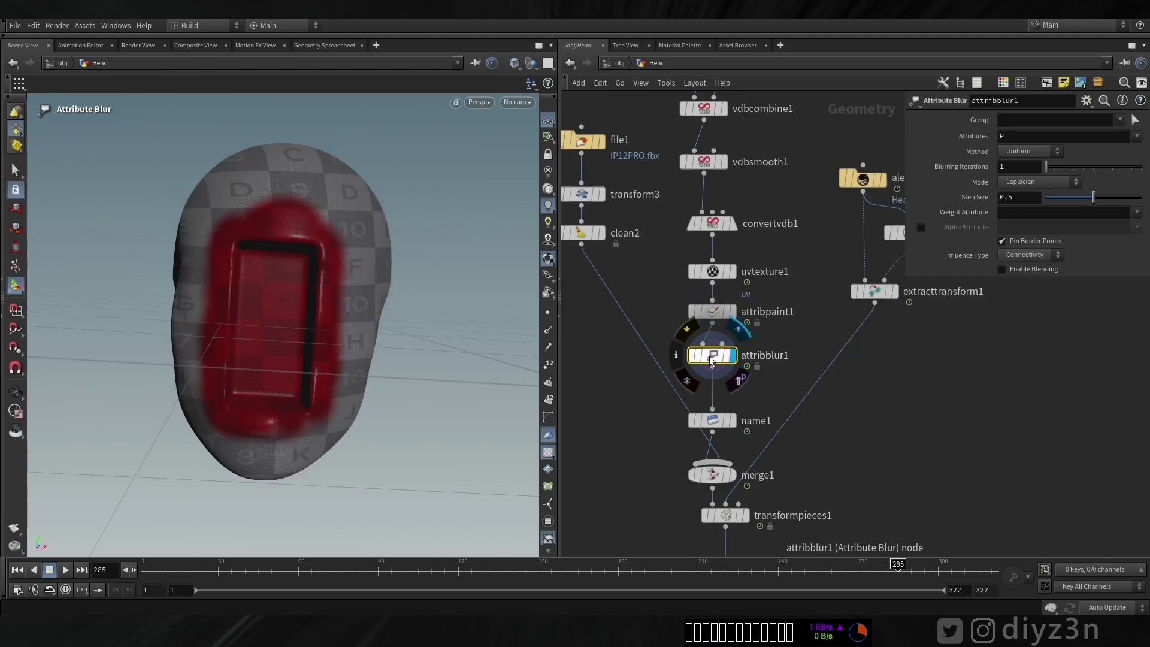
Step: Set attribblur1 to blur the Cd attribute with 200 blurring iterations
{"action": "left_click", "coordinate": [1136, 137]}
{"action": "left_click", "coordinate": [1117, 157]}
{"action": "left_click_drag", "start_coordinate": [1060, 169], "coordinate": [1142, 167]}
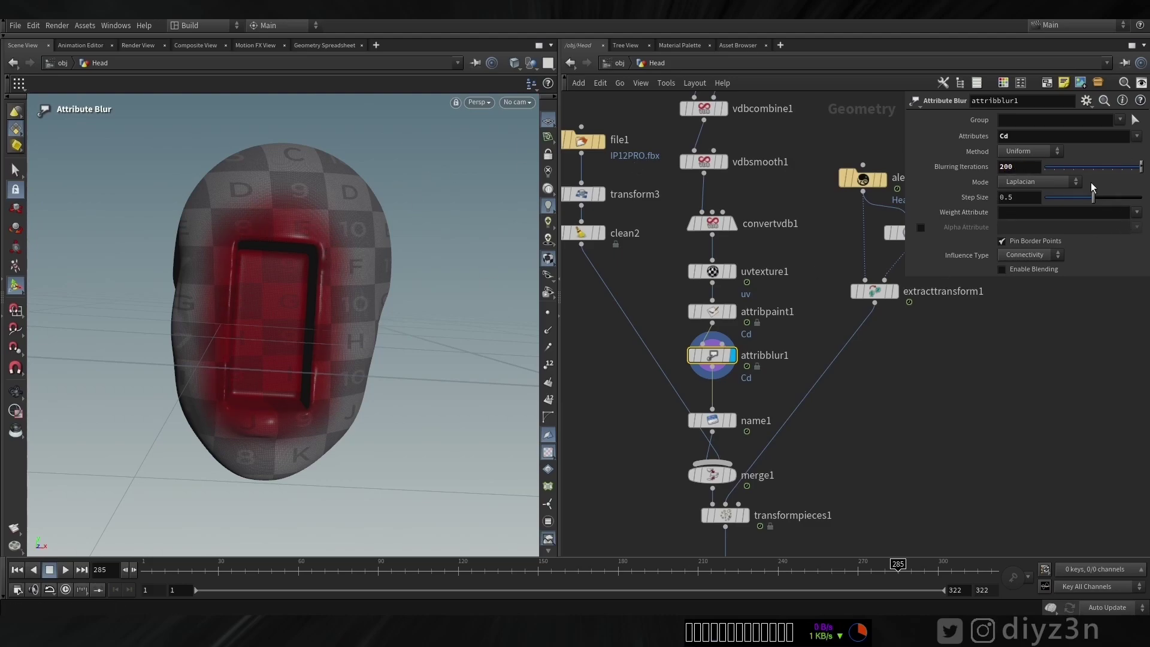
Step: Move name1 and the nodes downstream of it lower to make room below attribblur1
{"action": "middle_click_drag", "start_coordinate": [799, 361], "coordinate": [806, 250]}
{"action": "left_click_drag", "start_coordinate": [779, 509], "coordinate": [703, 308]}
{"action": "left_click_drag", "start_coordinate": [703, 310], "coordinate": [704, 378]}
{"action": "key", "text": "Tab"}
{"action": "type", "text": "cre"}
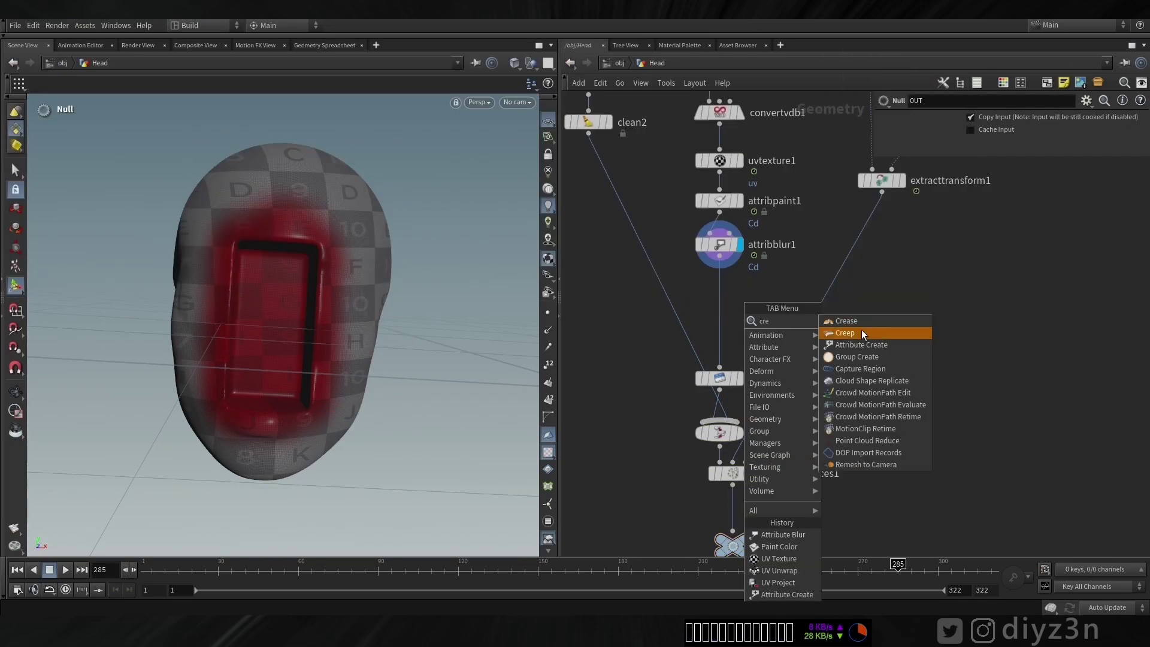
{"action": "key", "text": "Escape"}
{"action": "key", "text": "Tab"}
{"action": "type", "text": "attr"}
{"action": "key", "text": "Escape"}
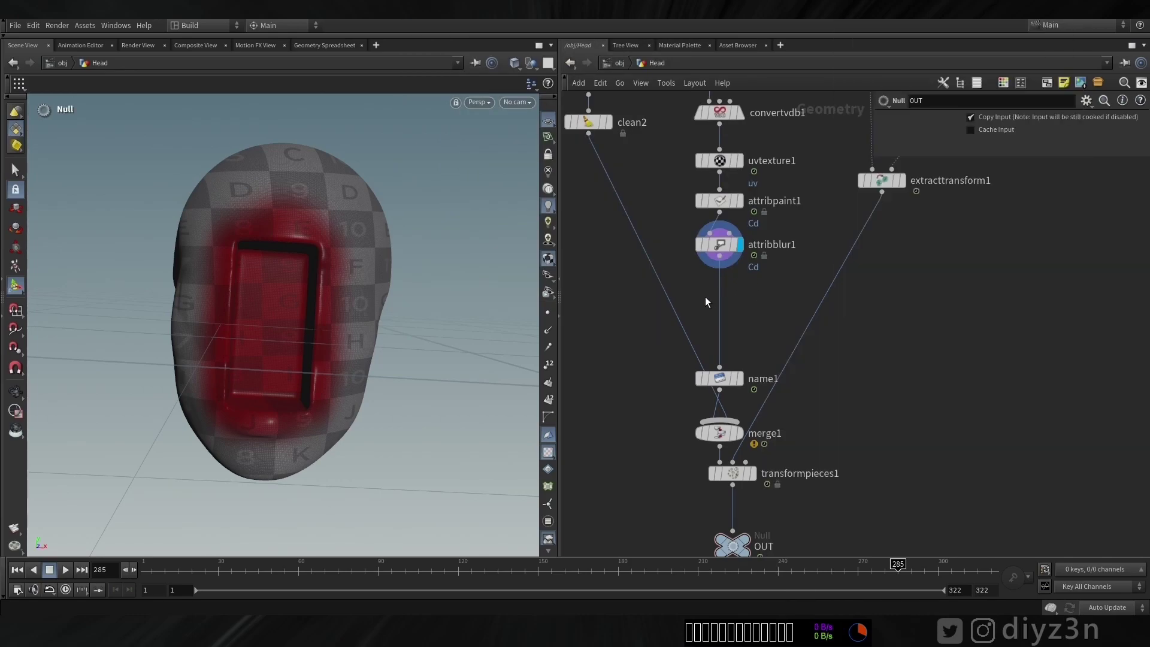
Step: Insert an Attribute Create node below attribblur1 and define a float point attribute named DZN with value 1
{"action": "key", "text": "Tab"}
{"action": "type", "text": "cre"}
{"action": "left_click", "coordinate": [844, 340]}
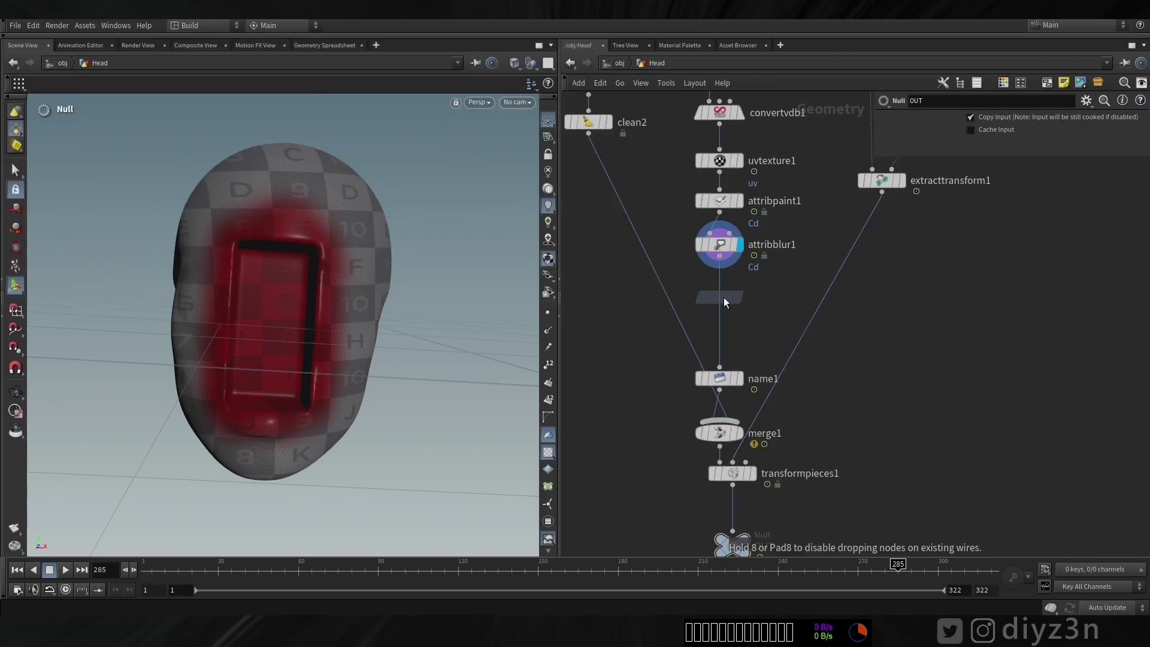
{"action": "left_click", "coordinate": [723, 297]}
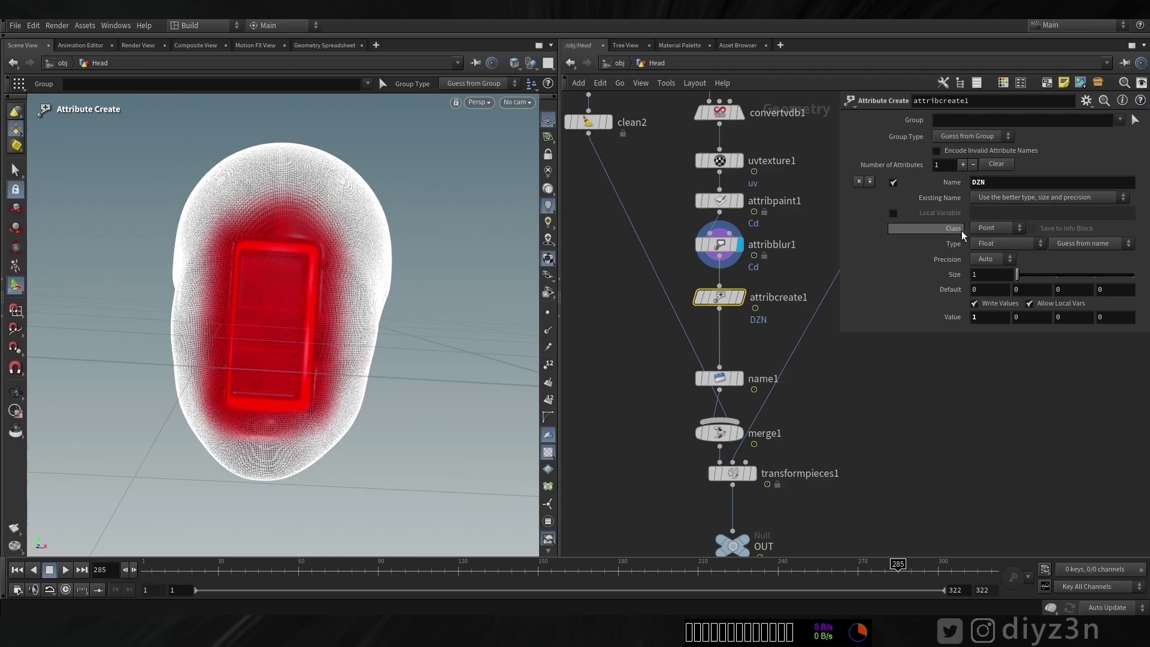
Step: In the stage, switch the viewport out of Karma XPU, select /GEO/Face, and examine its DZN primvar in the scene graph details
{"action": "left_click", "coordinate": [617, 62]}
{"action": "left_click", "coordinate": [619, 165]}
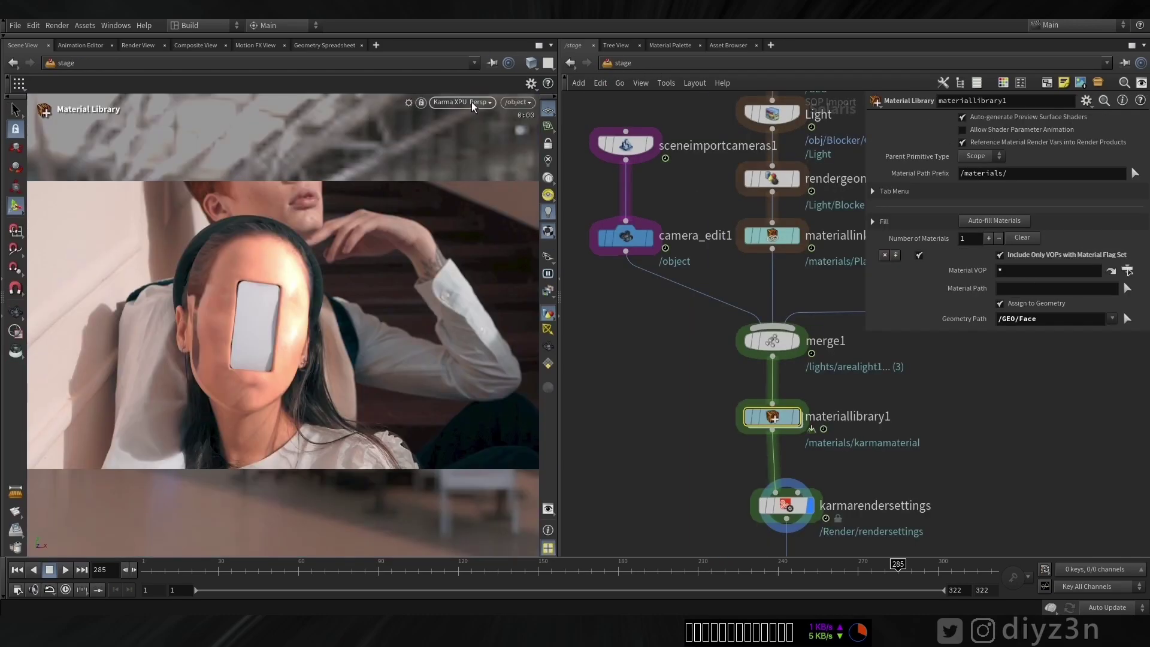
{"action": "left_click", "coordinate": [473, 104]}
{"action": "left_click", "coordinate": [463, 147]}
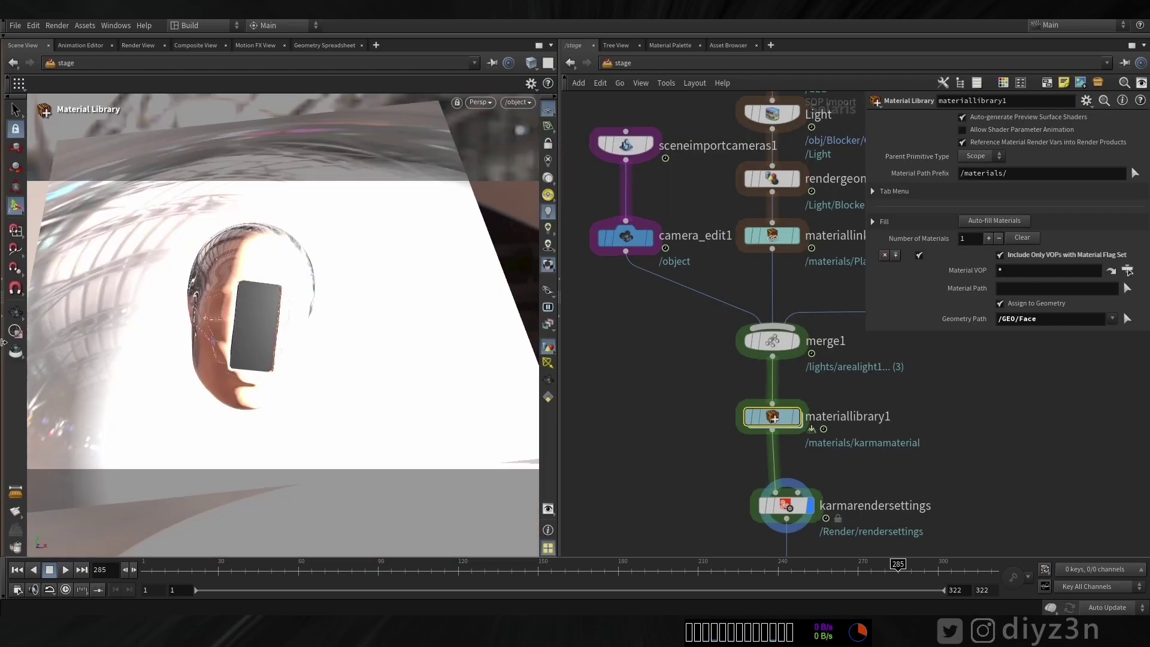
{"action": "left_click", "coordinate": [3, 341]}
{"action": "left_click", "coordinate": [50, 145]}
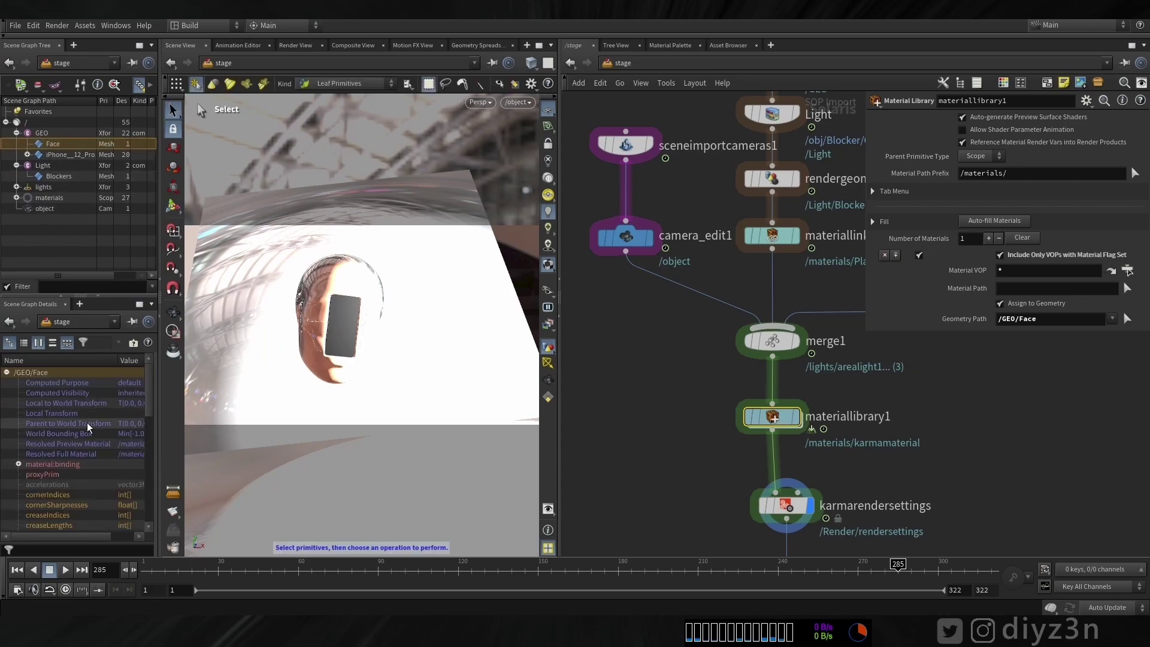
{"action": "left_click_drag", "start_coordinate": [159, 431], "coordinate": [261, 479]}
{"action": "left_click", "coordinate": [84, 466]}
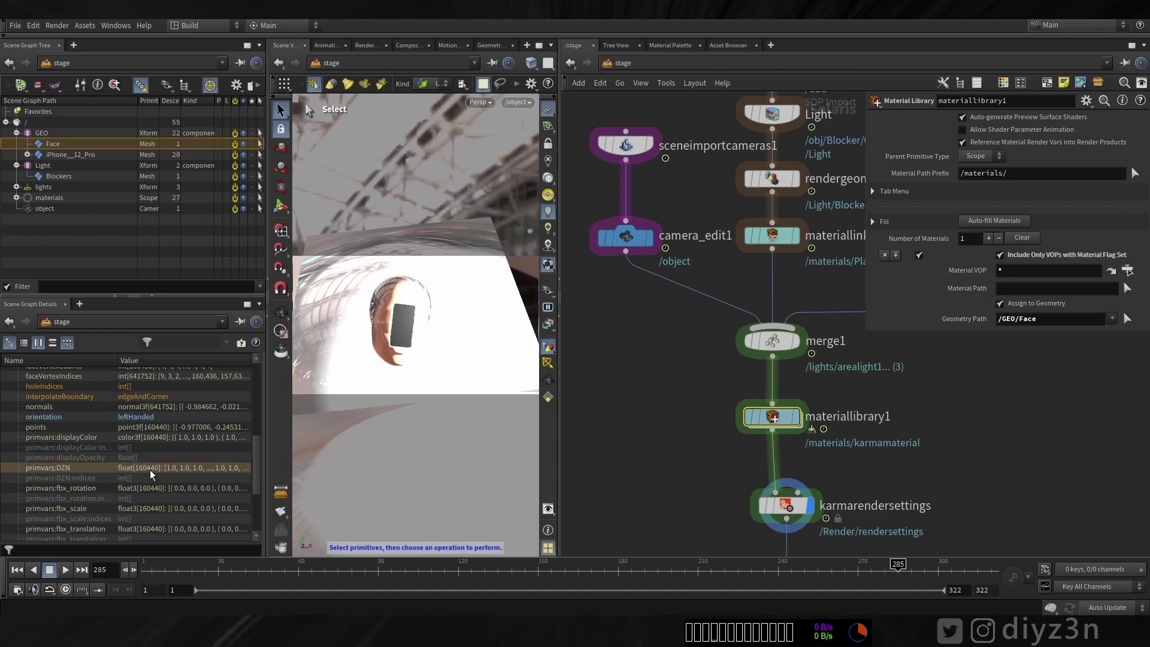
Step: Return to the Head geometry network, delete the Attribute Create node, and move attribblur1 lower
{"action": "left_click", "coordinate": [621, 64]}
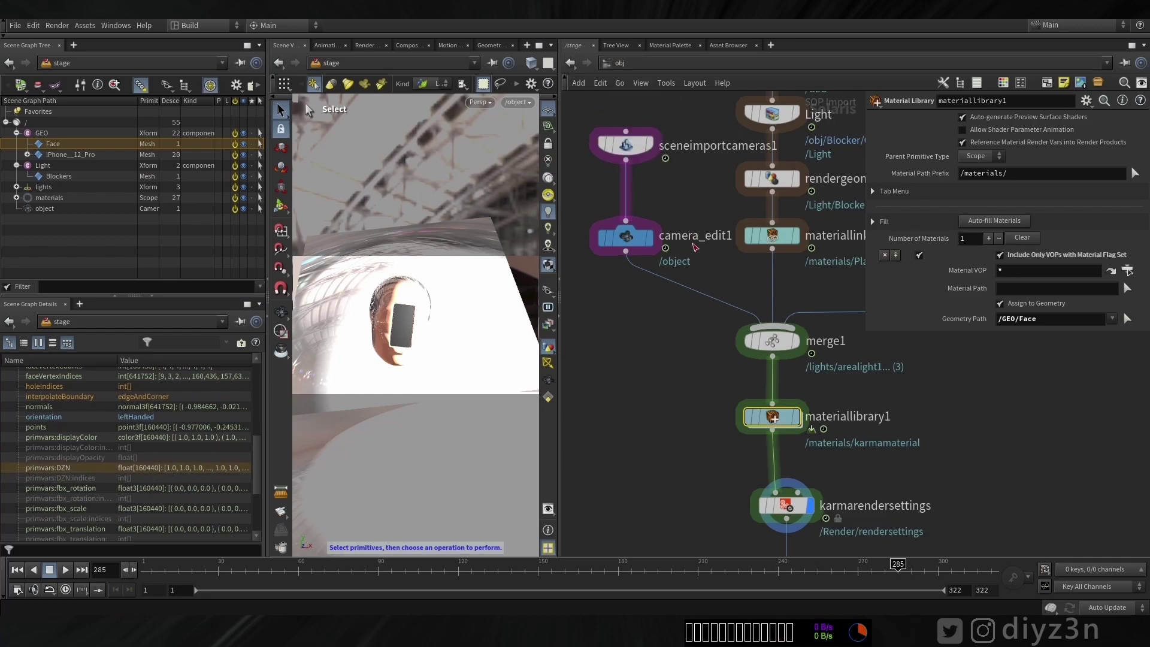
{"action": "left_click", "coordinate": [637, 122]}
{"action": "double_click", "coordinate": [727, 228]}
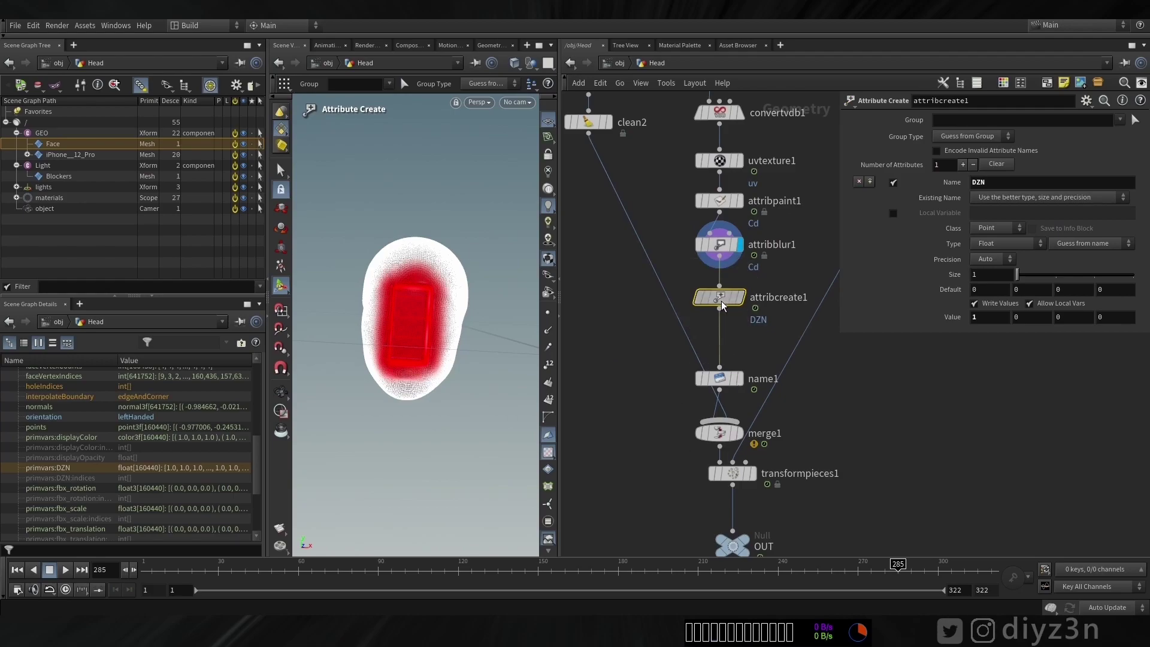
{"action": "key", "text": "Delete"}
{"action": "left_click_drag", "start_coordinate": [723, 250], "coordinate": [723, 282]}
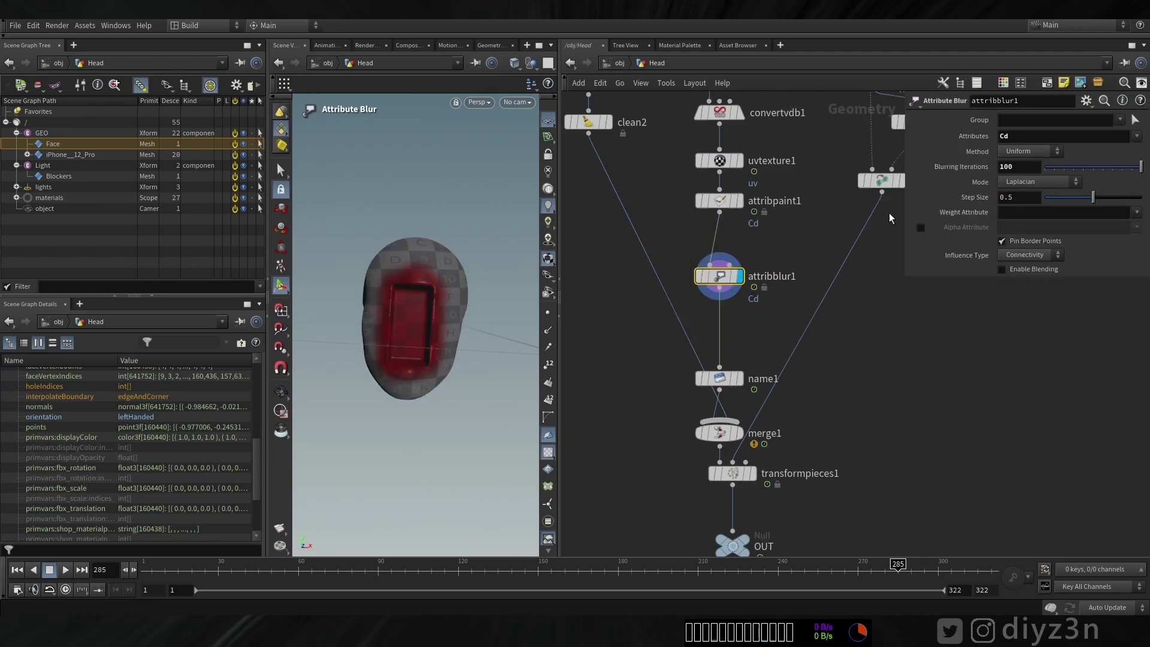
Step: Select the displayColor primvar of the Face mesh and open the karmamaterial network inside the stage's materiallibrary1
{"action": "left_click", "coordinate": [66, 441]}
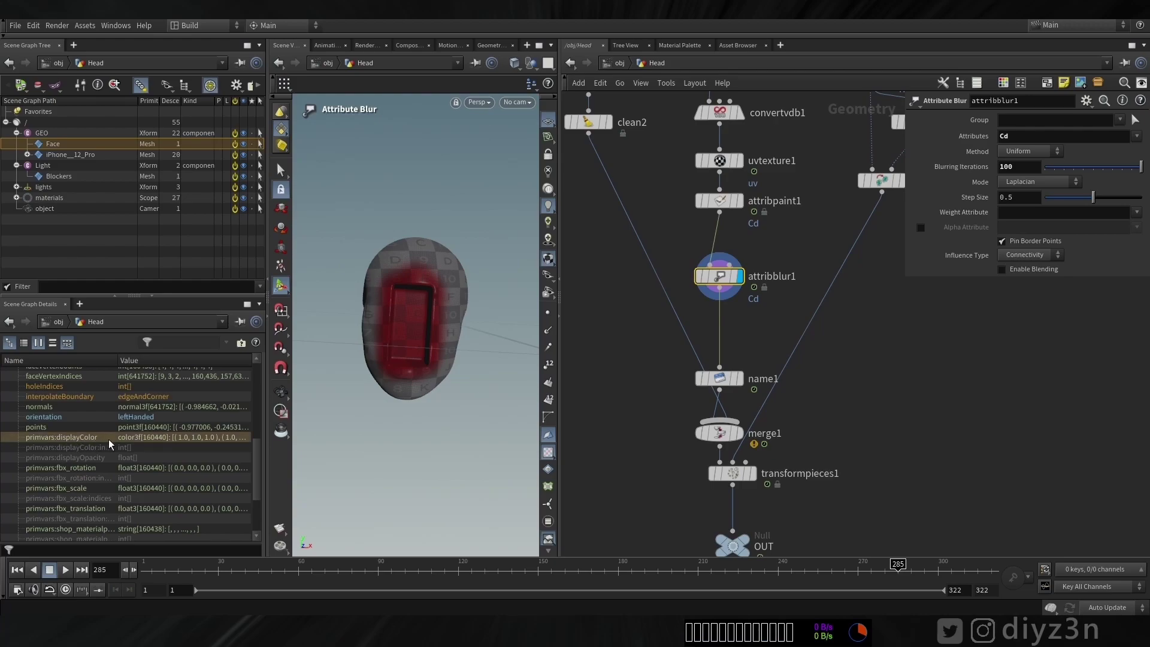
{"action": "left_click", "coordinate": [619, 63]}
{"action": "left_click", "coordinate": [638, 161]}
{"action": "double_click", "coordinate": [764, 412]}
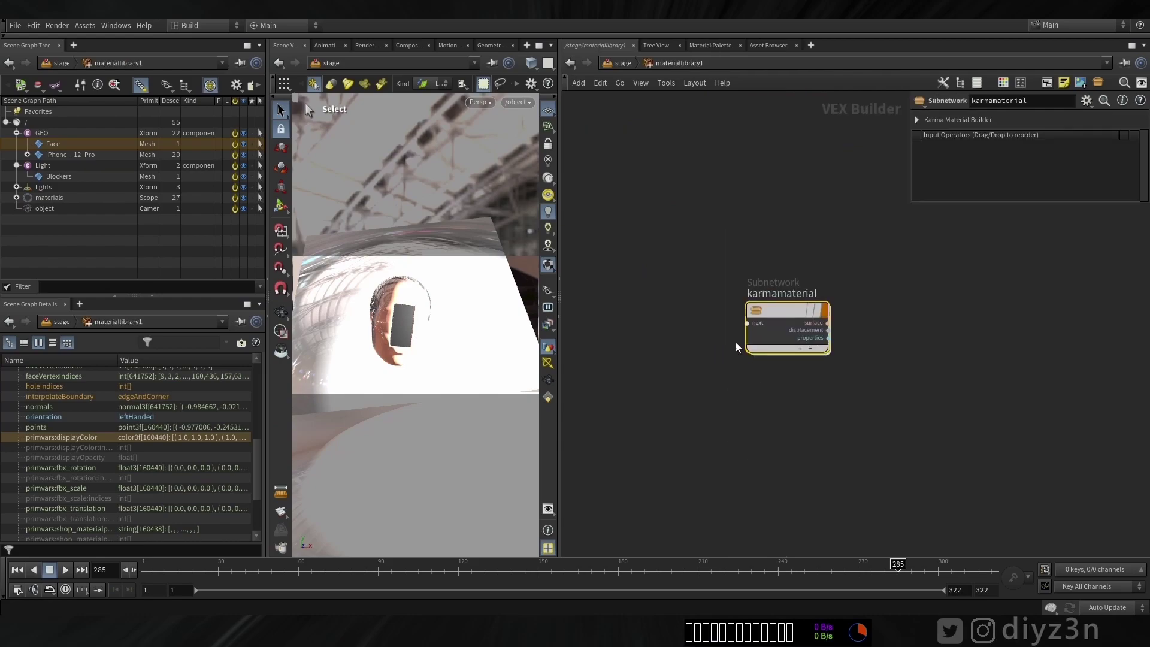
{"action": "double_click", "coordinate": [782, 318]}
Step: Add a USD Prim Var Reader node above mtlximage1 in the karmamaterial network
{"action": "middle_click_drag", "start_coordinate": [791, 333], "coordinate": [720, 348]}
{"action": "scroll", "coordinate": [765, 336], "scroll_direction": "down", "scroll_amount": 2}
{"action": "key", "text": "Tab"}
{"action": "type", "text": "pr"}
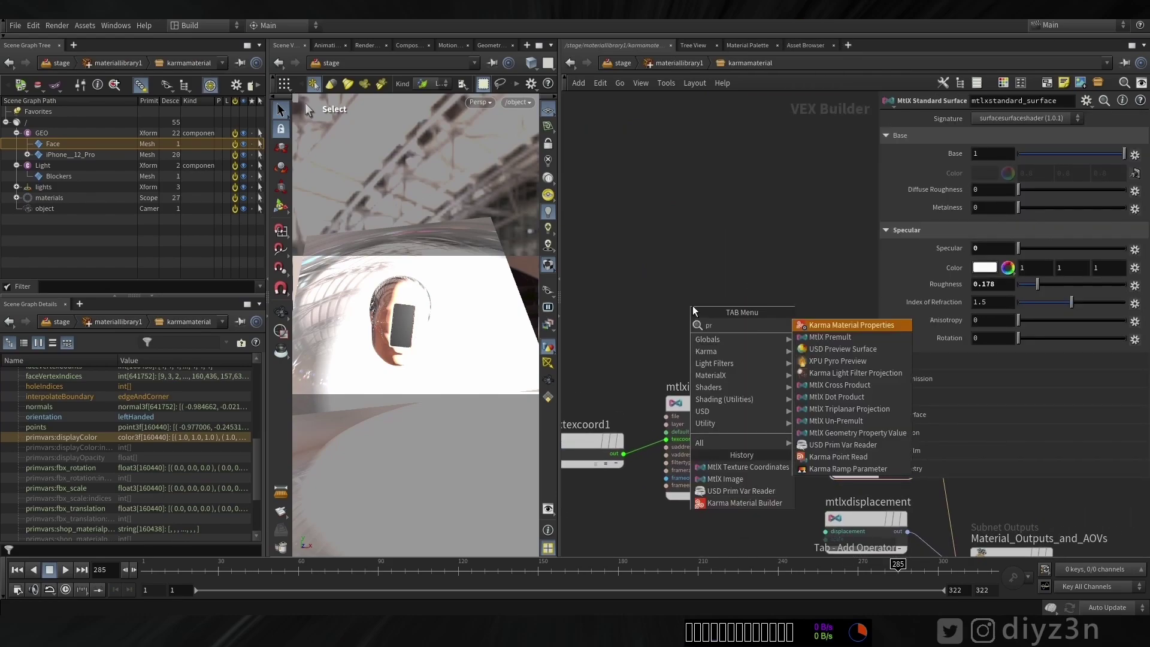
{"action": "left_click", "coordinate": [819, 446]}
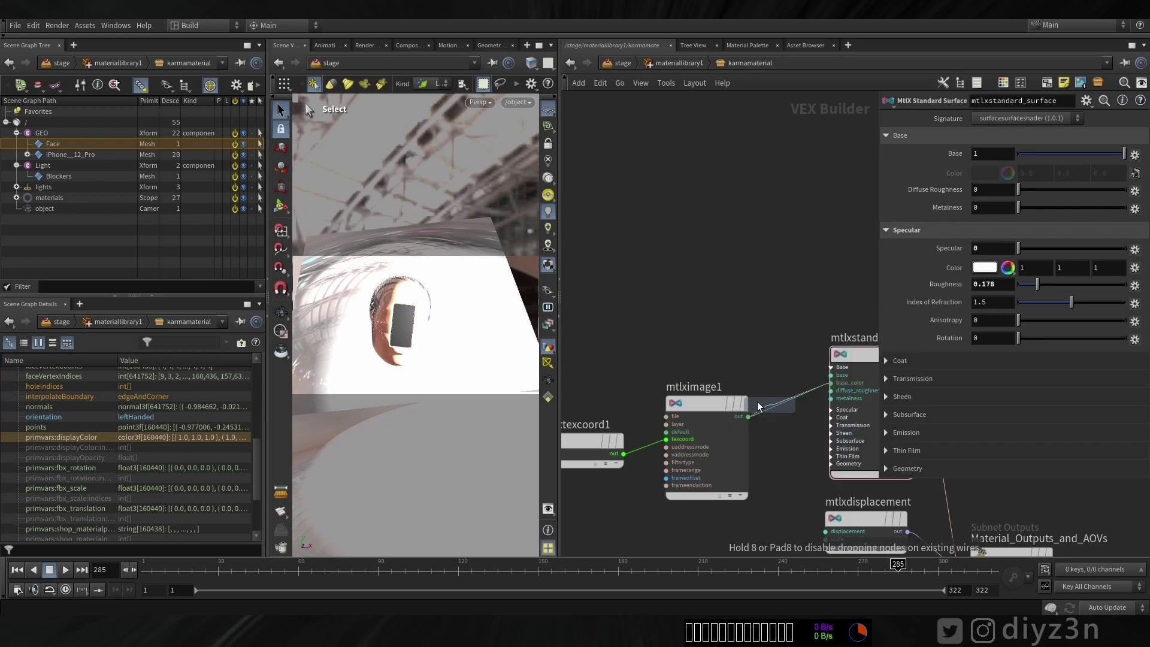
{"action": "left_click", "coordinate": [702, 325]}
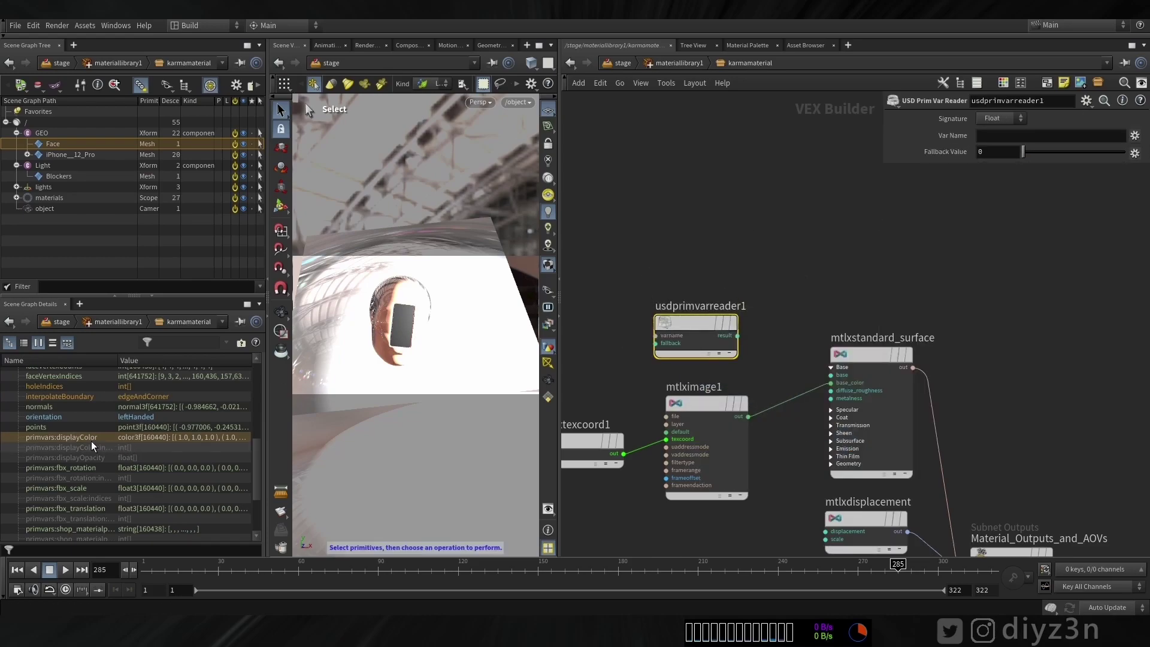
Step: Set the reader's variable name to displayColor and connect its result to the base_color of mtlxstandard_surface
{"action": "right_click", "coordinate": [74, 438]}
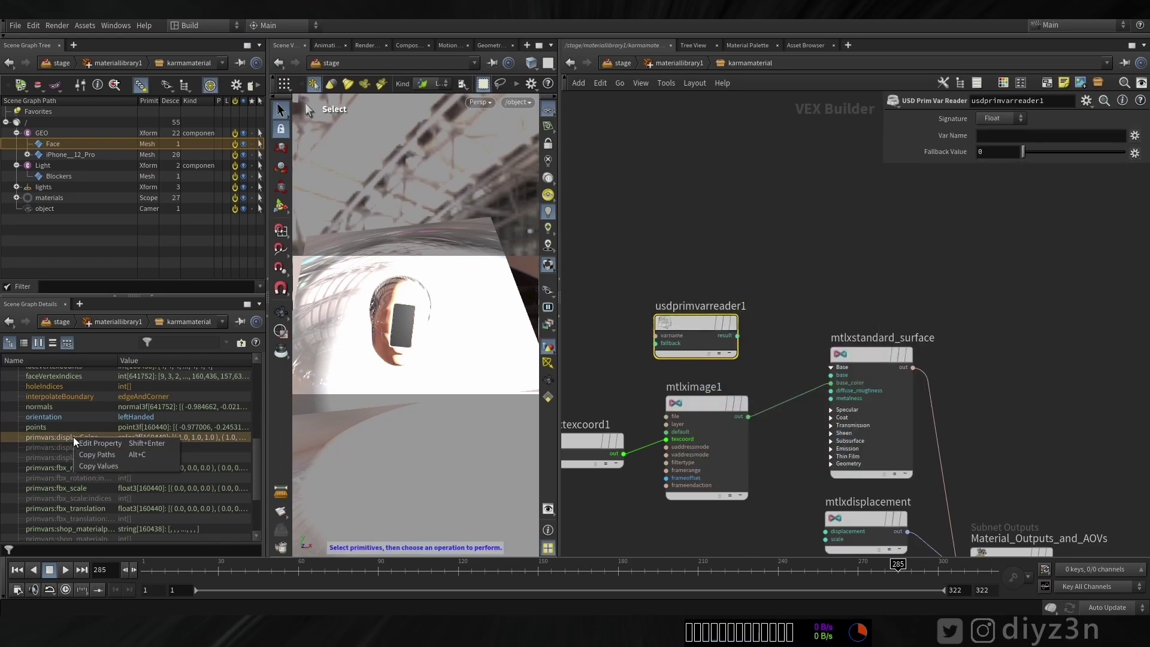
{"action": "left_click", "coordinate": [126, 467]}
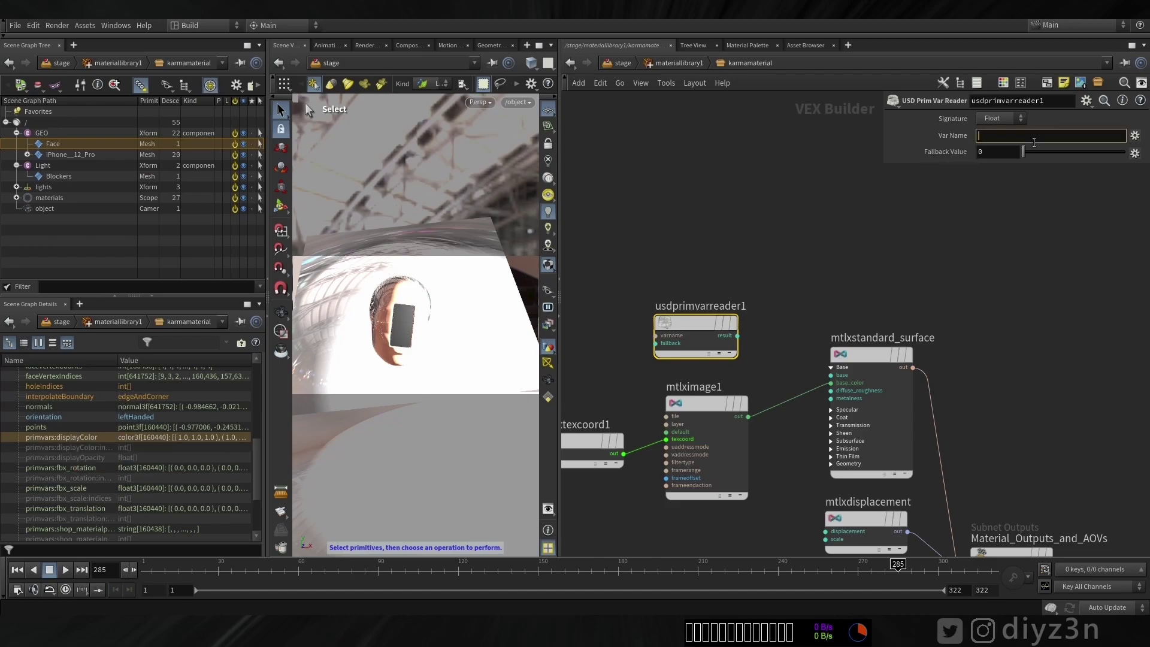
{"action": "left_click_drag", "start_coordinate": [1059, 135], "coordinate": [979, 135]}
{"action": "key", "text": "BackSpace"}
{"action": "key", "text": "Return"}
{"action": "left_click_drag", "start_coordinate": [738, 335], "coordinate": [831, 383]}
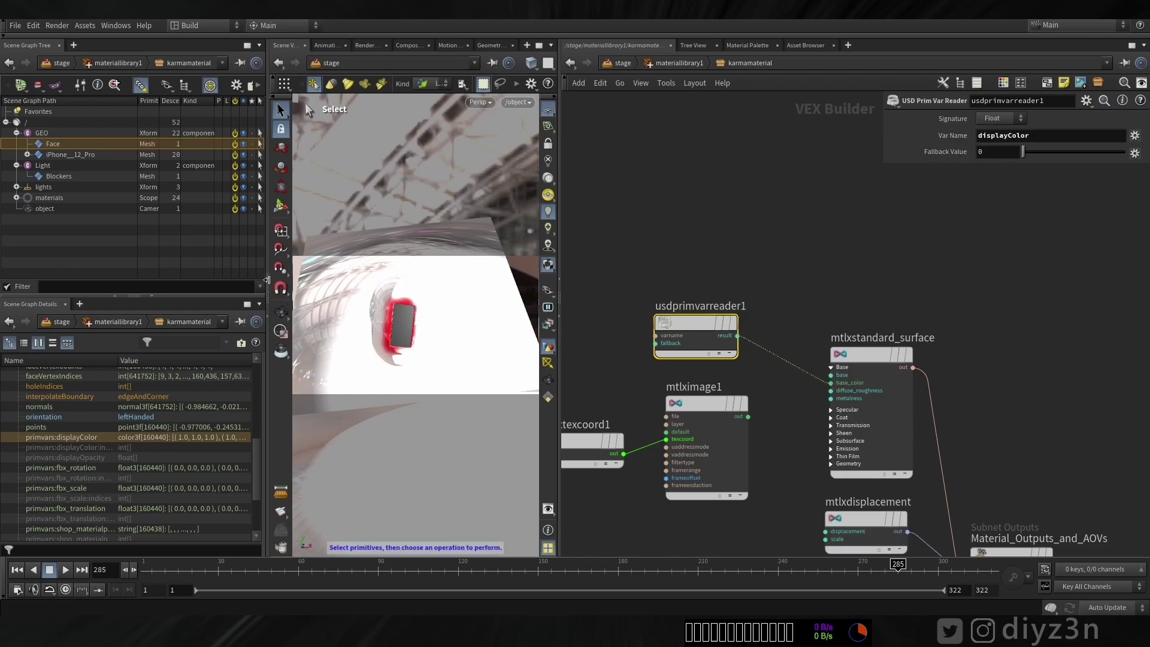
Step: Hide the scene graph panes to enlarge the viewport and render it with Karma XPU
{"action": "left_click", "coordinate": [267, 278]}
{"action": "left_click", "coordinate": [489, 105]}
{"action": "left_click", "coordinate": [500, 170]}
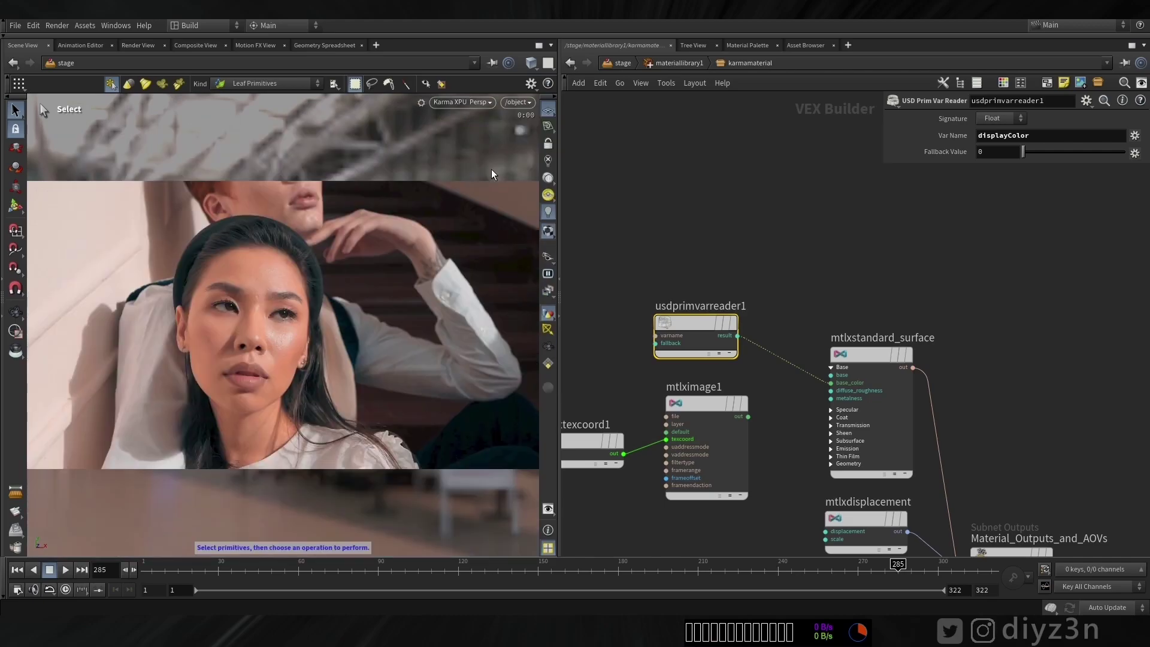
Step: Set the signature of usdprimvarreader1 to Float 4, comparing it with Vector
{"action": "left_click", "coordinate": [1001, 119]}
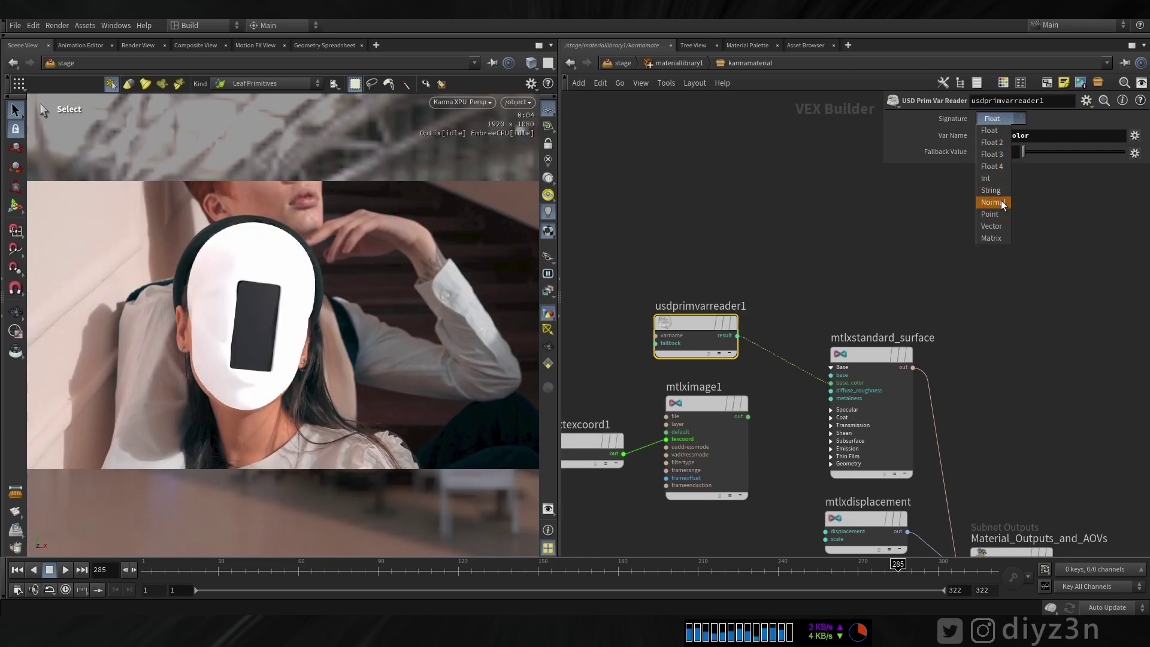
{"action": "left_click", "coordinate": [996, 167]}
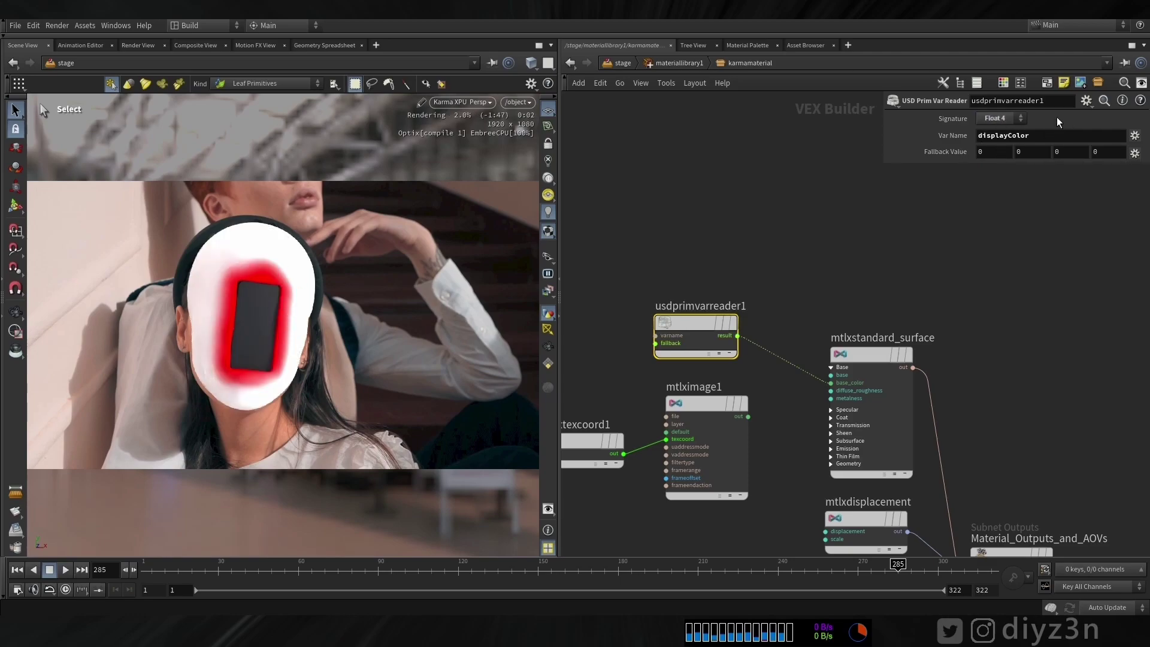
{"action": "left_click", "coordinate": [1001, 119]}
{"action": "left_click", "coordinate": [977, 231]}
{"action": "left_click", "coordinate": [1000, 119]}
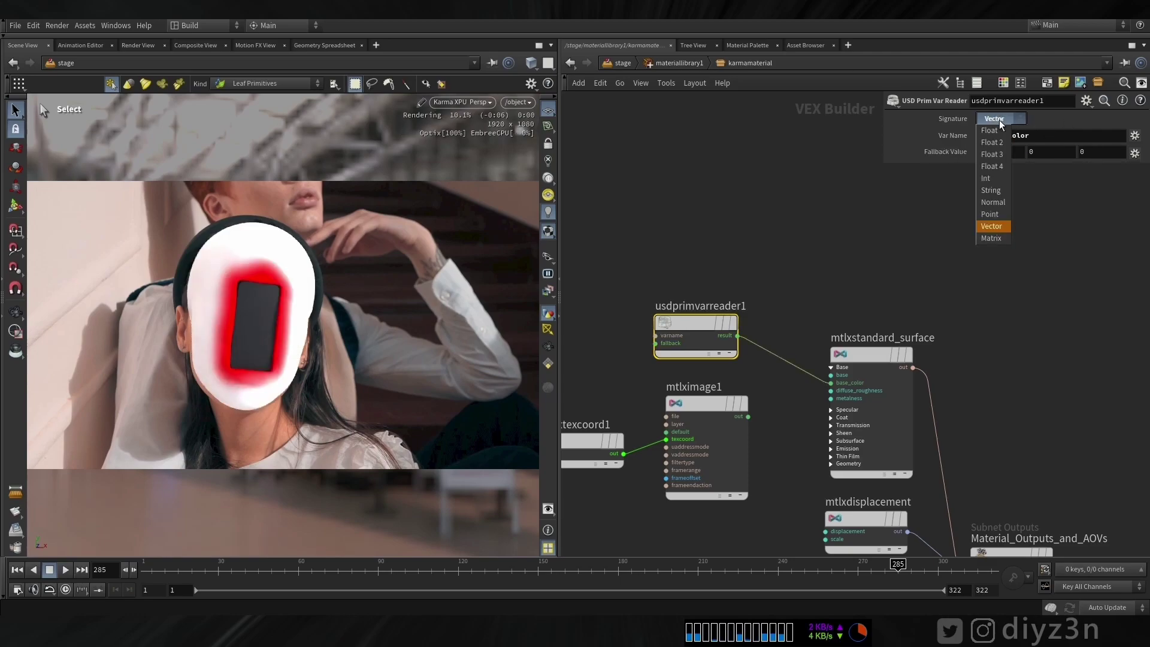
{"action": "left_click", "coordinate": [996, 166]}
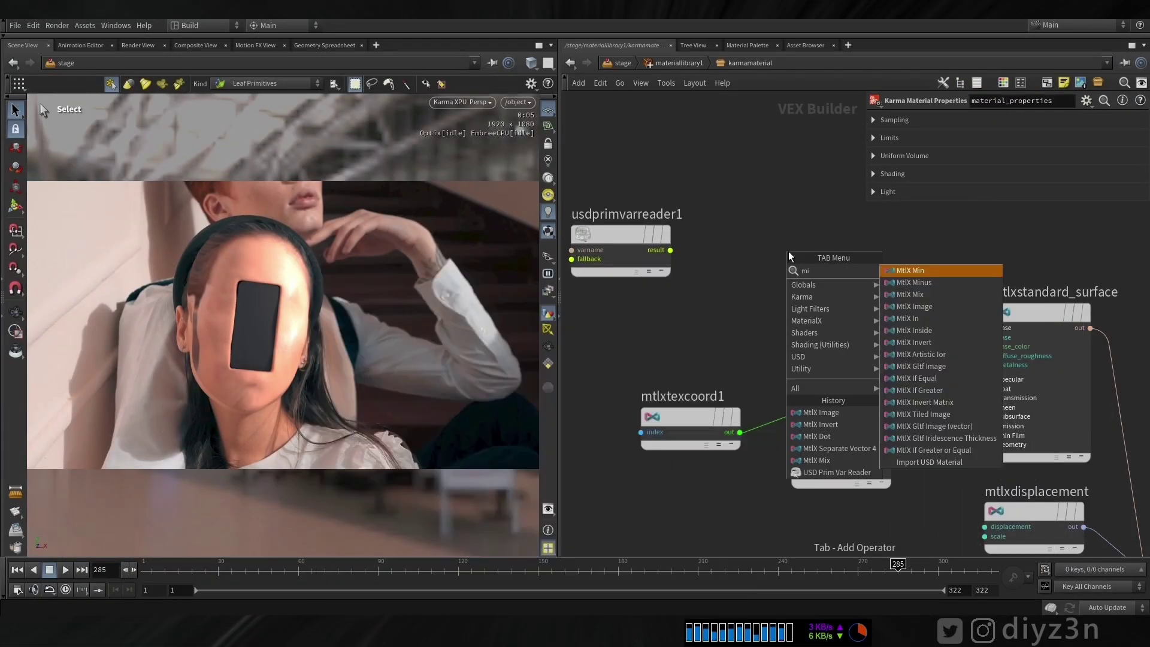
Step: Add a MtlX Mix node, connect its output to base_color, and feed mtlximage1's output into its fg input
{"action": "left_click", "coordinate": [910, 270]}
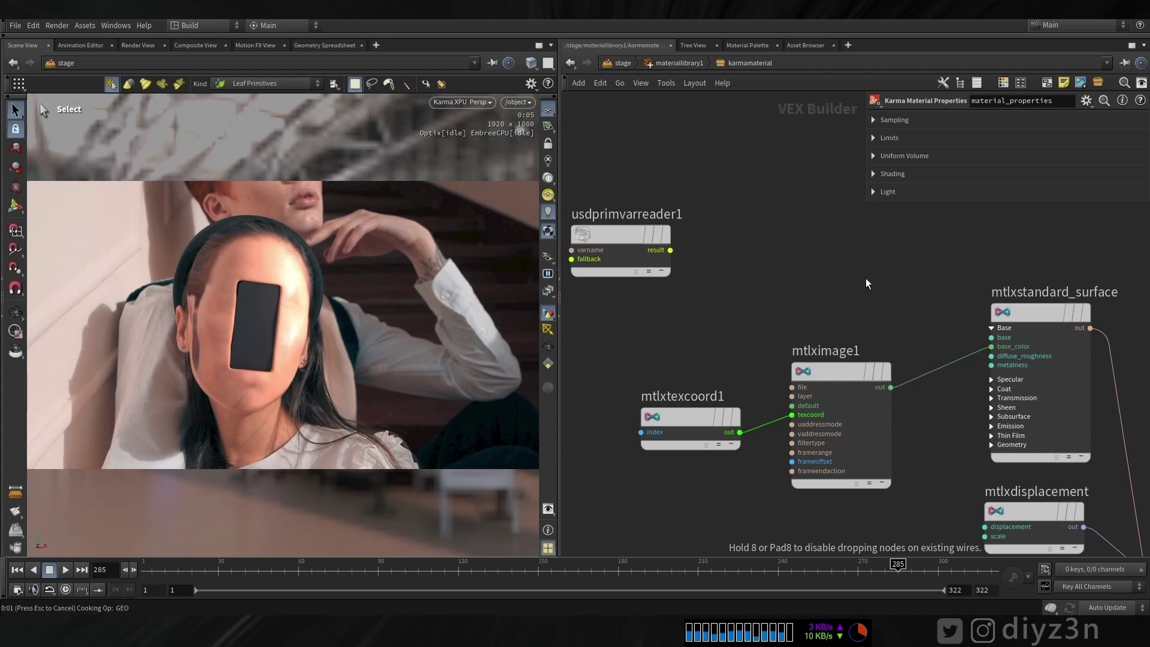
{"action": "left_click", "coordinate": [862, 275]}
{"action": "left_click", "coordinate": [911, 291]}
{"action": "left_click", "coordinate": [991, 346]}
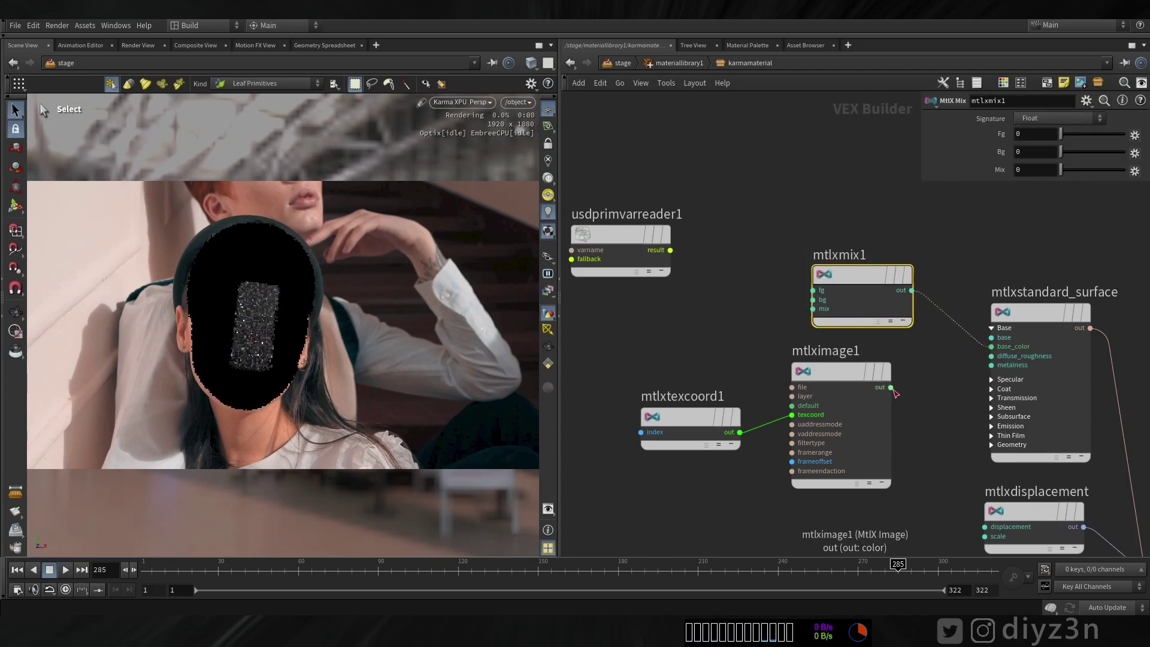
{"action": "left_click", "coordinate": [890, 387]}
{"action": "left_click", "coordinate": [813, 291]}
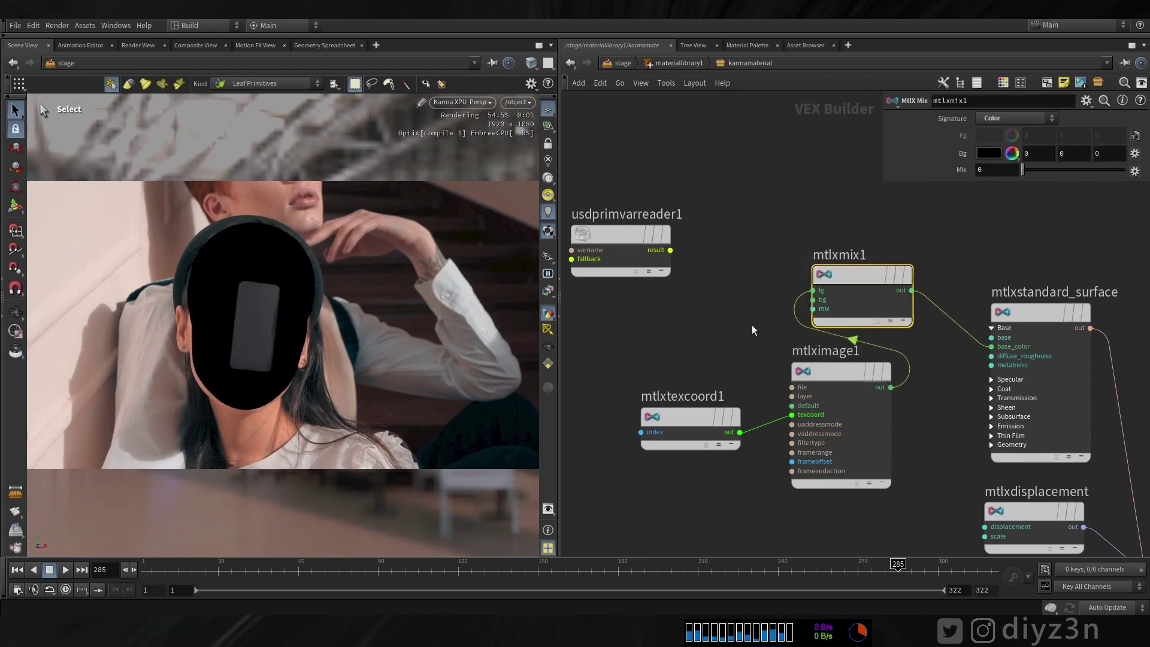
Step: Try different Mix values on mtlxmix1, up to about 0.788
{"action": "middle_click_drag", "start_coordinate": [706, 262], "coordinate": [751, 243]}
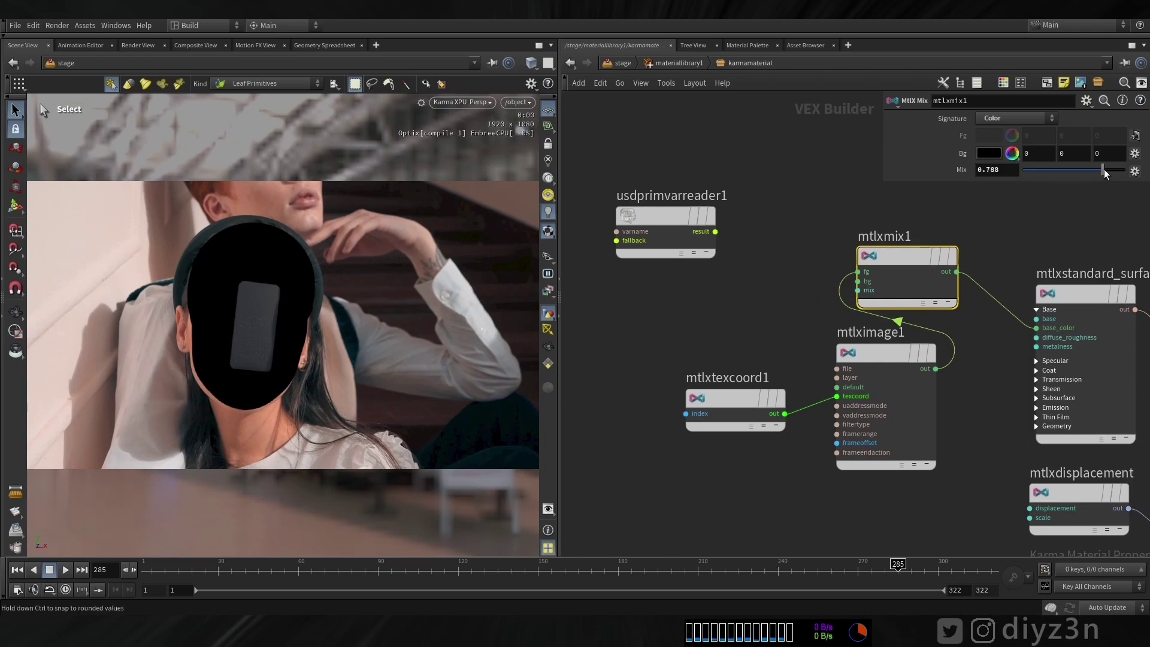
{"action": "left_click_drag", "start_coordinate": [1104, 170], "coordinate": [1089, 171]}
{"action": "middle_click_drag", "start_coordinate": [860, 296], "coordinate": [942, 306]}
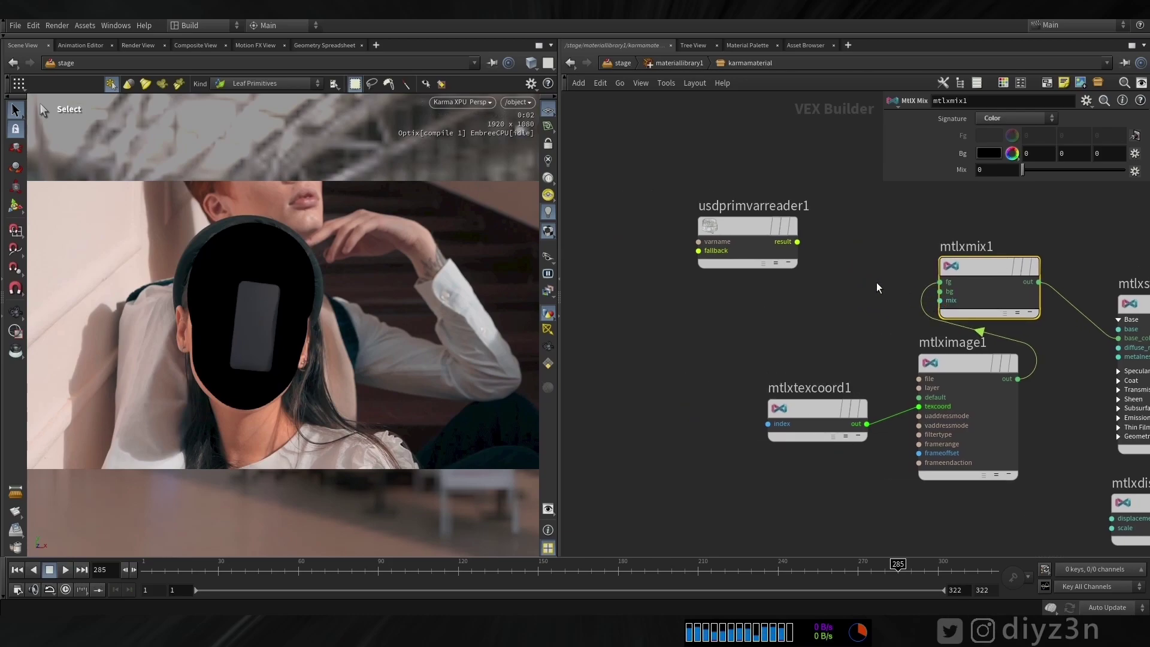
Step: Move usdprimvarreader1 farther from mtlxmix1, add a MtlX Separate Vector 4 node between them, and connect the reader's result to its input
{"action": "left_click_drag", "start_coordinate": [795, 244], "coordinate": [687, 256]}
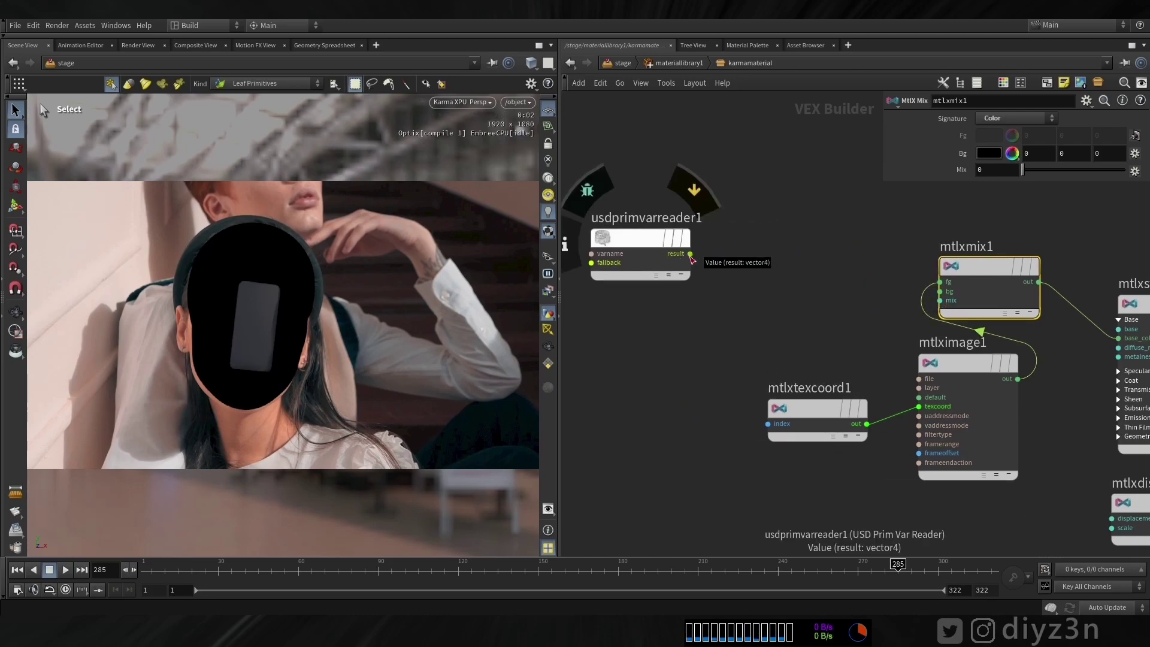
{"action": "key", "text": "Tab"}
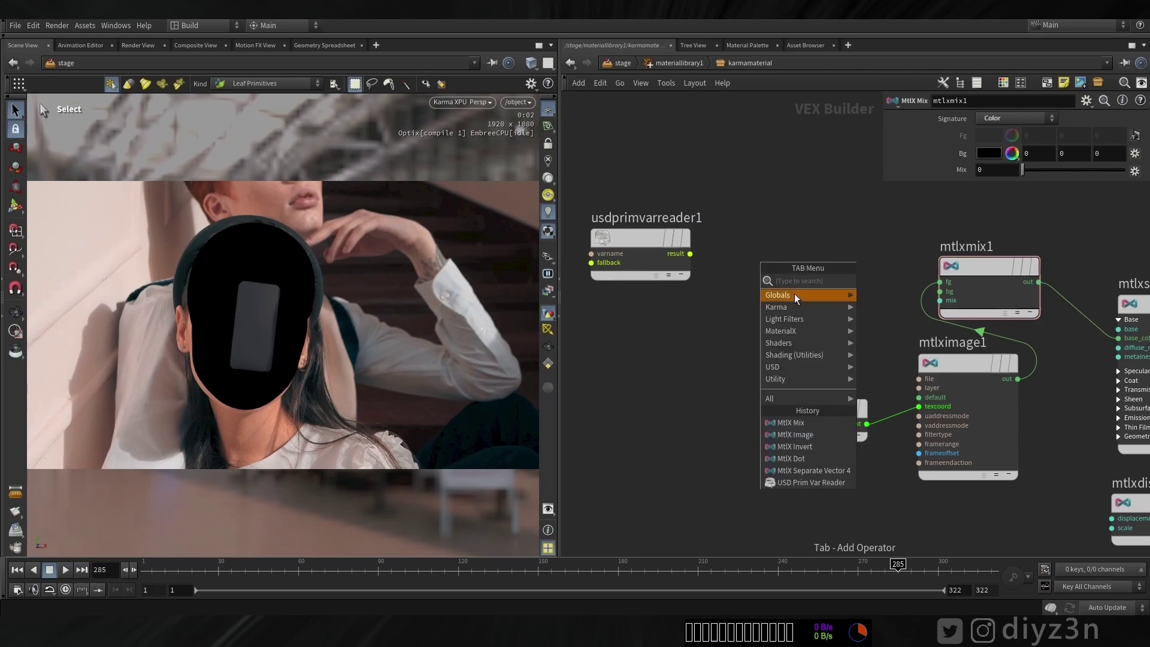
{"action": "mouse_move", "coordinate": [803, 331]}
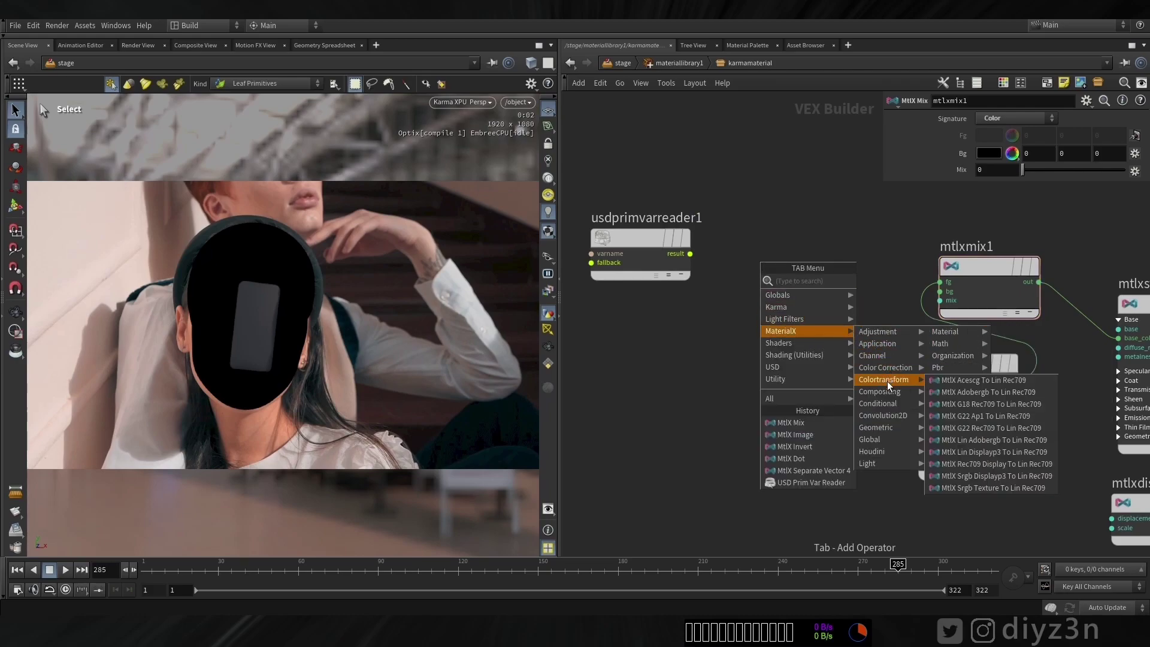
{"action": "mouse_move", "coordinate": [872, 355]}
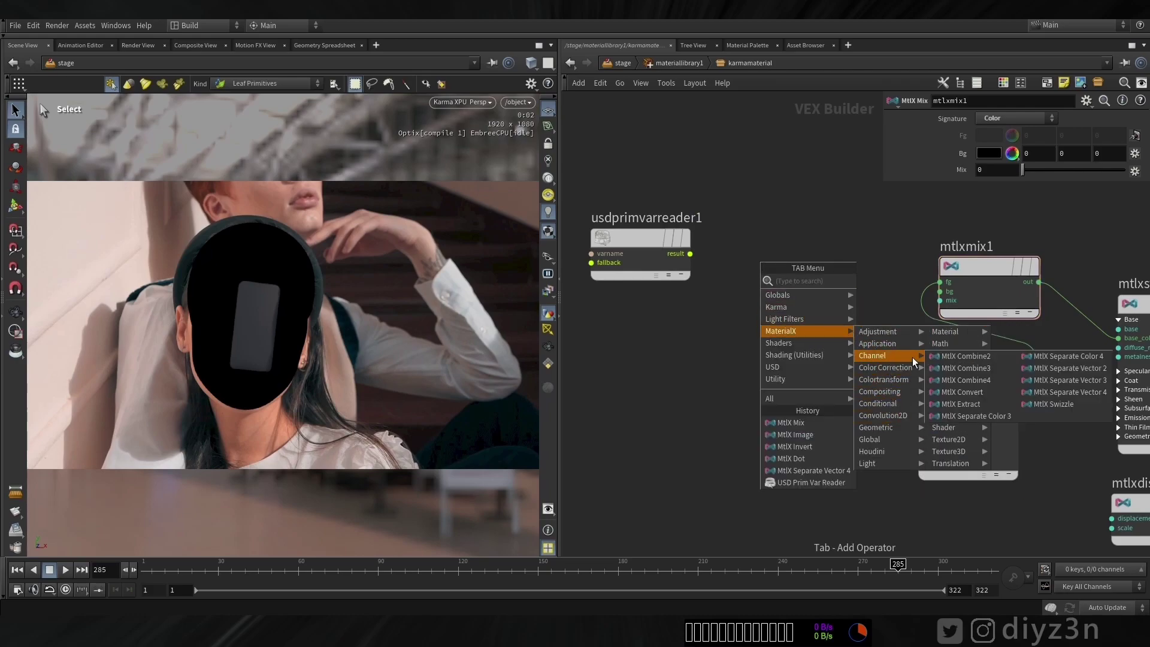
{"action": "left_click", "coordinate": [1064, 395]}
{"action": "left_click", "coordinate": [725, 261]}
{"action": "left_click_drag", "start_coordinate": [668, 264], "coordinate": [702, 278]}
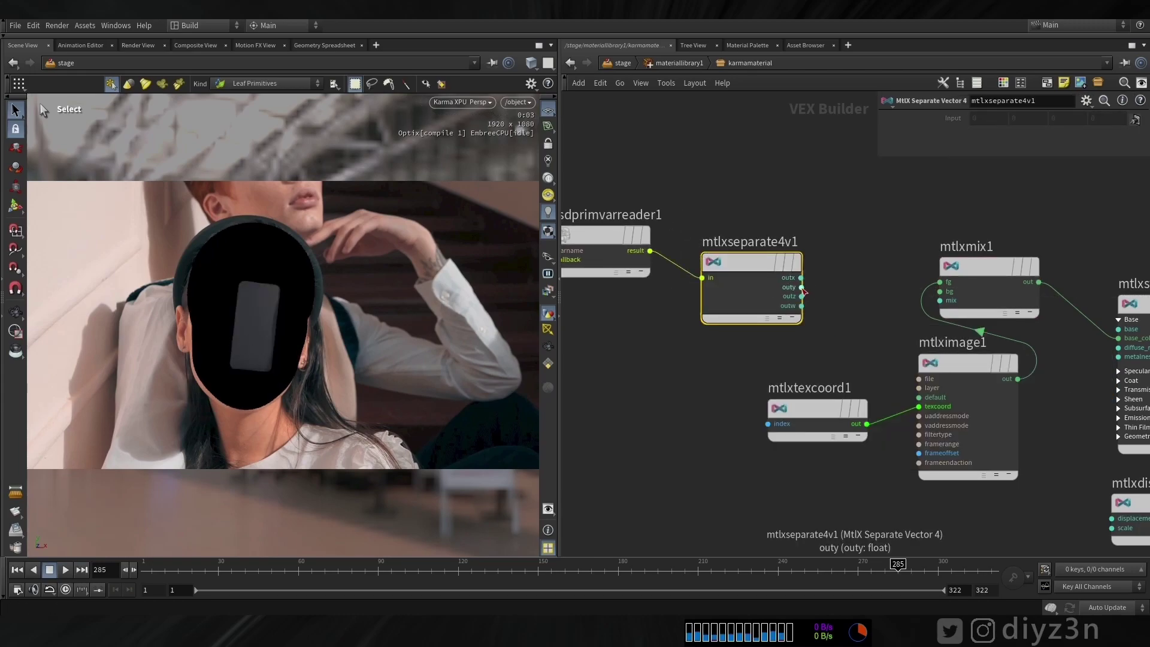
Step: Preview the outy and outx channels of mtlxseparate4v1 on base_color, restoring mtlxmix1's connection at the end
{"action": "left_click", "coordinate": [801, 287]}
{"action": "left_click", "coordinate": [1118, 339]}
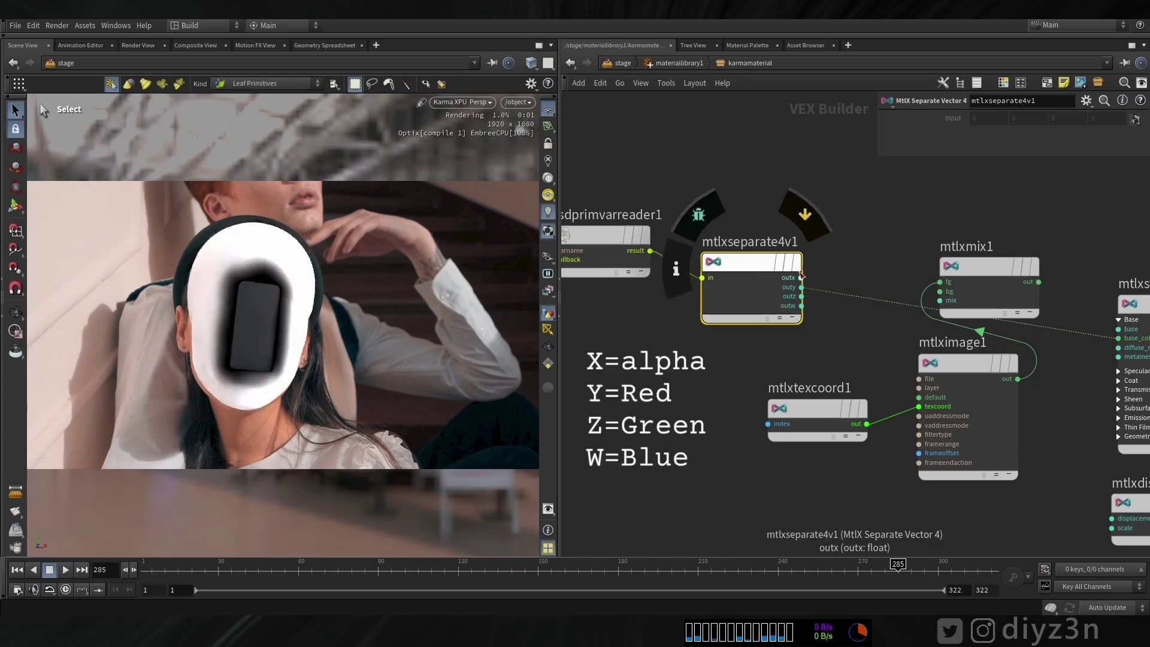
{"action": "left_click_drag", "start_coordinate": [801, 278], "coordinate": [1119, 338]}
{"action": "left_click_drag", "start_coordinate": [801, 287], "coordinate": [1117, 339]}
{"action": "left_click", "coordinate": [1040, 282]}
{"action": "left_click", "coordinate": [1118, 339]}
Step: Connect outy of mtlxseparate4v1 to the mix input of mtlxmix1 and space the reader and separate nodes farther away
{"action": "left_click", "coordinate": [801, 287]}
{"action": "left_click", "coordinate": [955, 303]}
{"action": "middle_click_drag", "start_coordinate": [773, 347], "coordinate": [946, 359]}
{"action": "left_click_drag", "start_coordinate": [774, 243], "coordinate": [618, 270]}
{"action": "left_click_drag", "start_coordinate": [885, 274], "coordinate": [718, 273]}
Step: Insert a MtlX Invert node on the wire between outy of mtlxseparate4v1 and the mix input
{"action": "key", "text": "Tab"}
{"action": "type", "text": "in"}
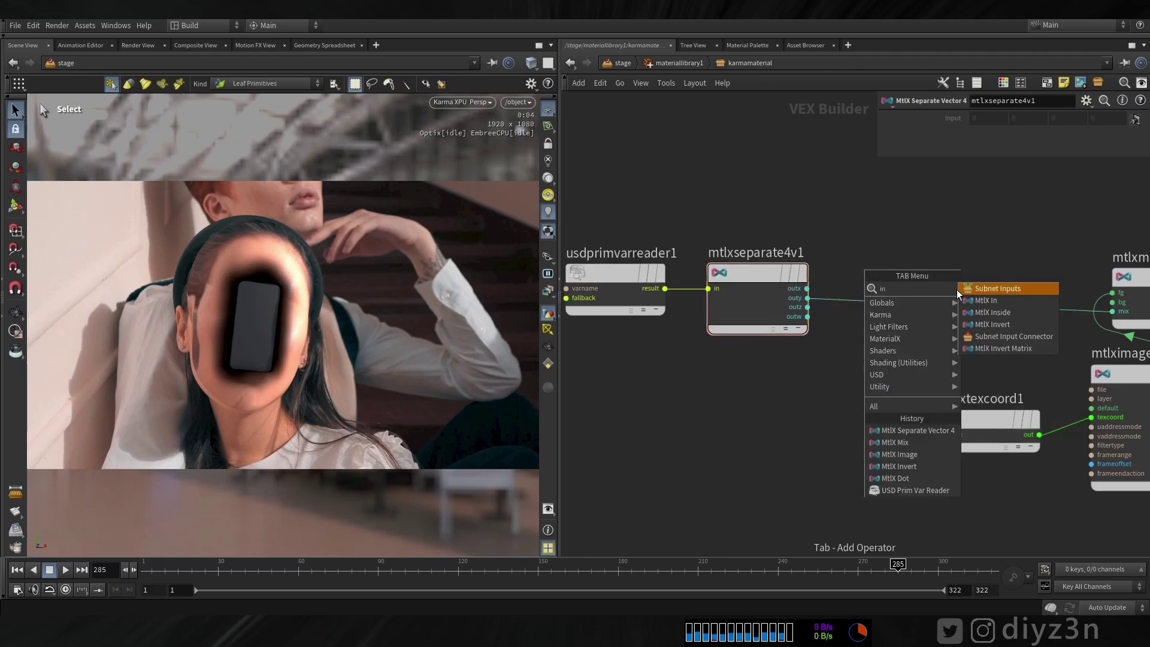
{"action": "left_click", "coordinate": [992, 324]}
{"action": "left_click", "coordinate": [937, 308]}
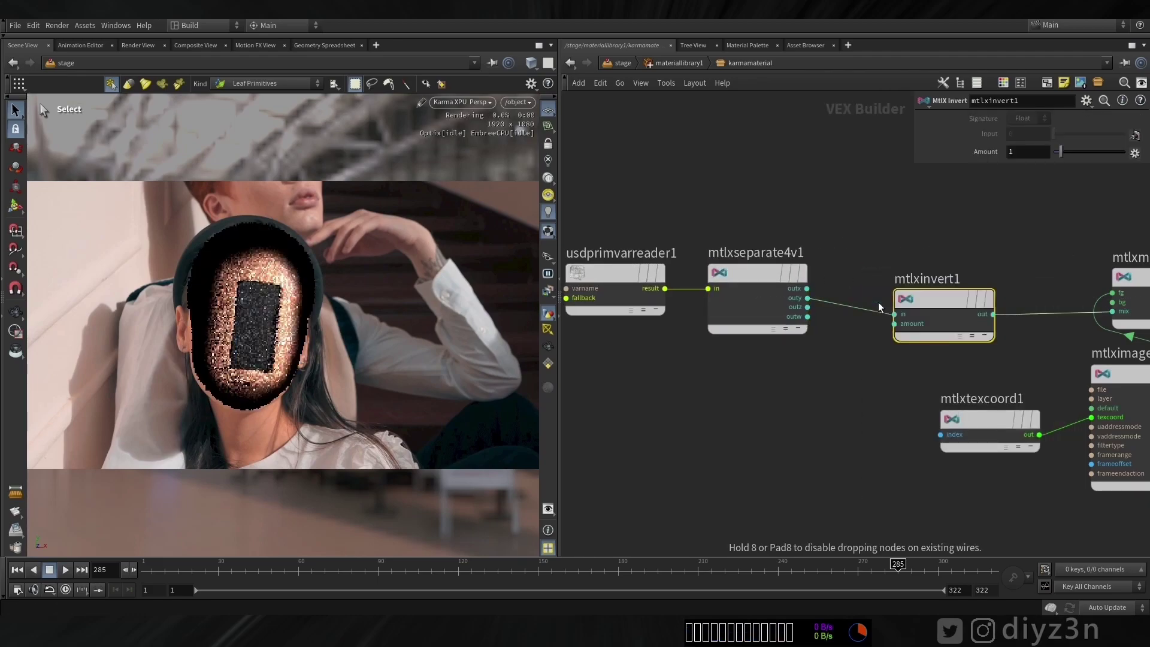
{"action": "left_click_drag", "start_coordinate": [937, 308], "coordinate": [906, 293]}
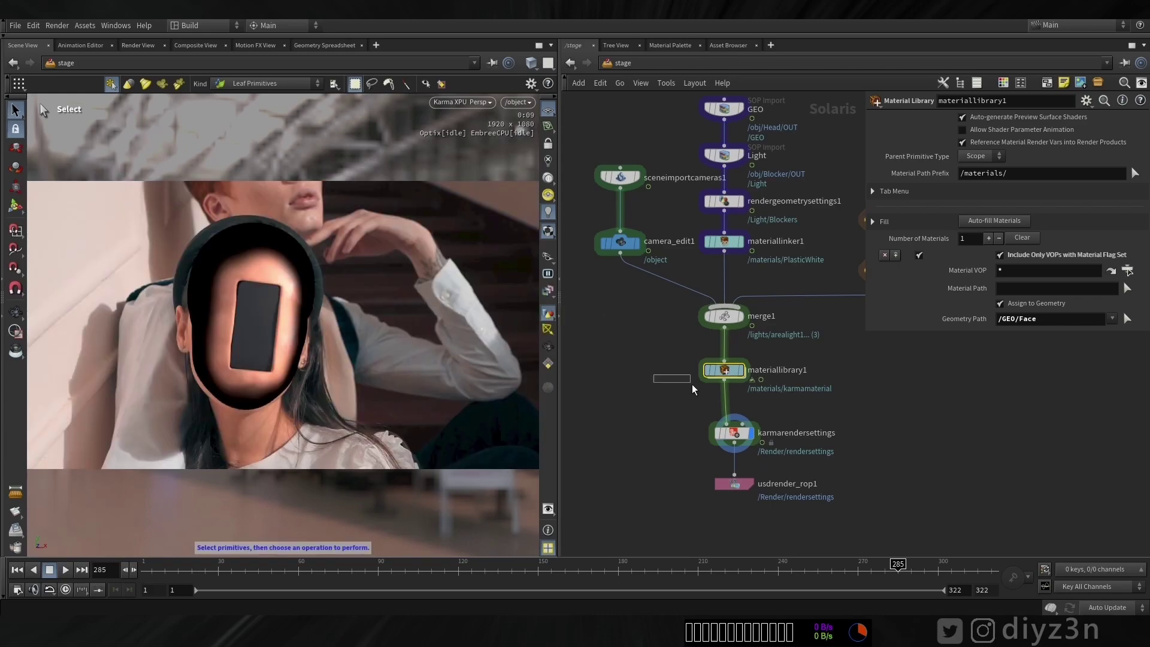
Step: In the stage network, show the image output AOV settings of karmarendersettings and collapse the Beauty group
{"action": "left_click_drag", "start_coordinate": [724, 442], "coordinate": [726, 442]}
{"action": "left_click", "coordinate": [917, 260]}
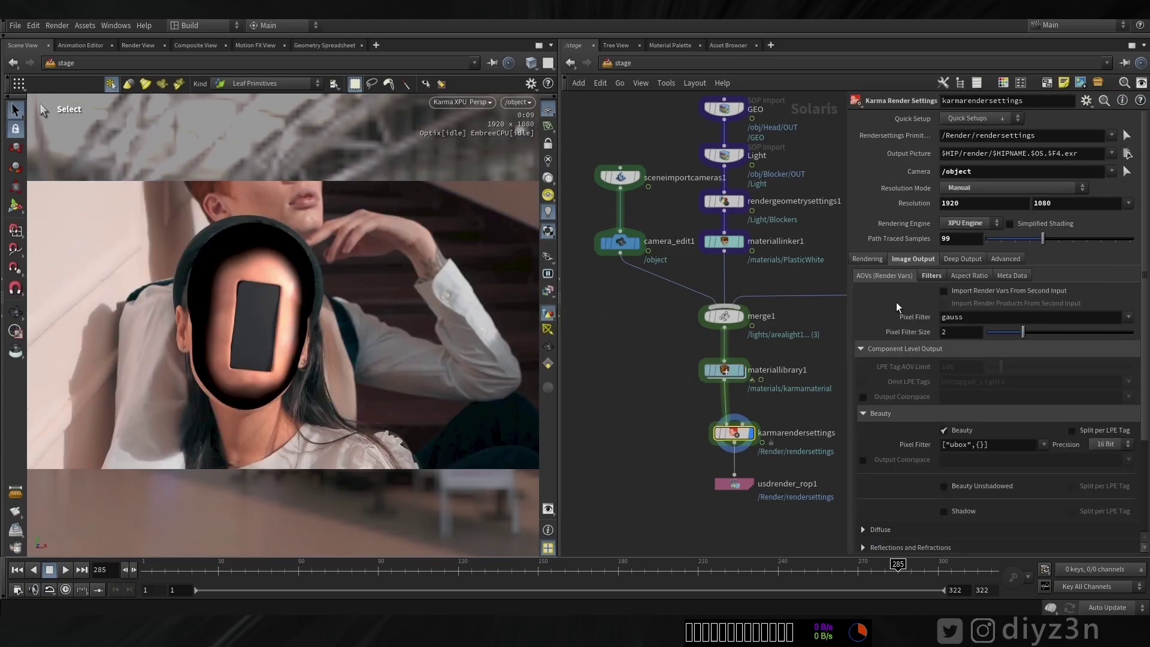
{"action": "left_click", "coordinate": [863, 413]}
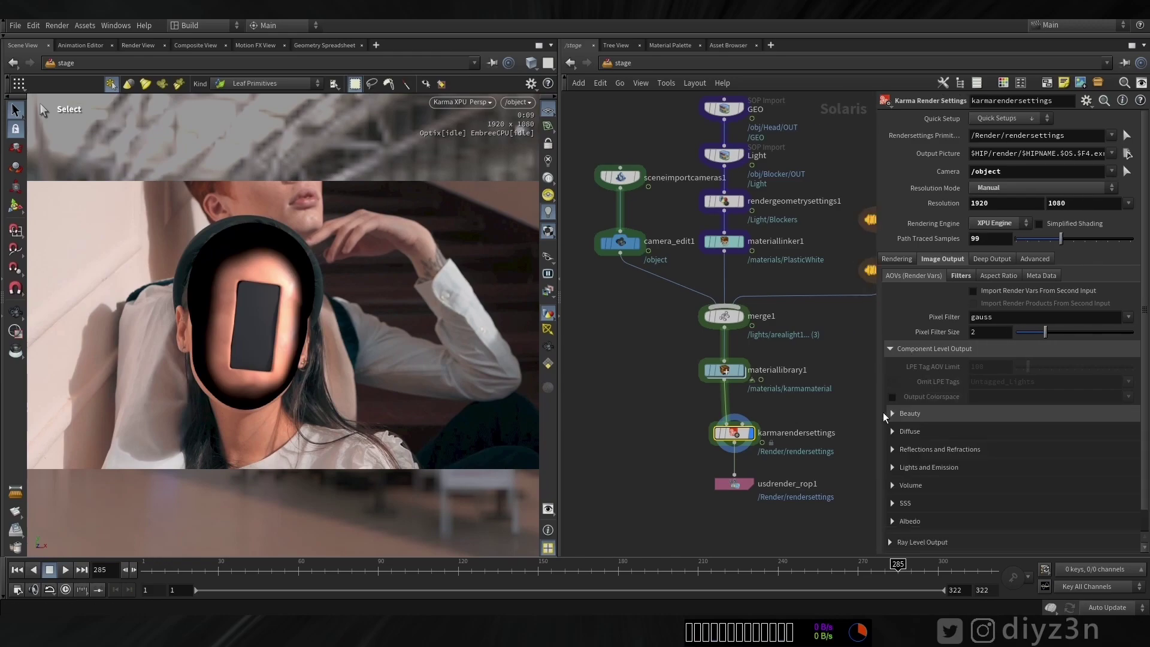
Step: Try the Combined Diffuse and Indirect Diffuse AOVs one at a time, turning each off again
{"action": "left_click", "coordinate": [887, 431]}
{"action": "left_click", "coordinate": [968, 448]}
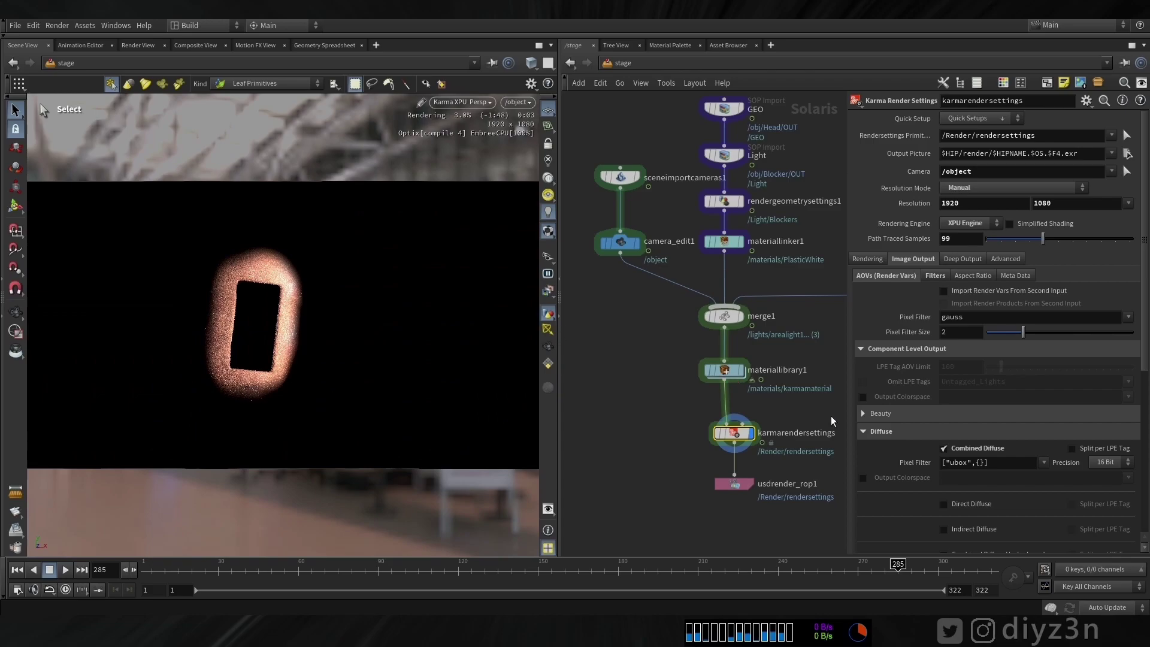
{"action": "left_click", "coordinate": [966, 451]}
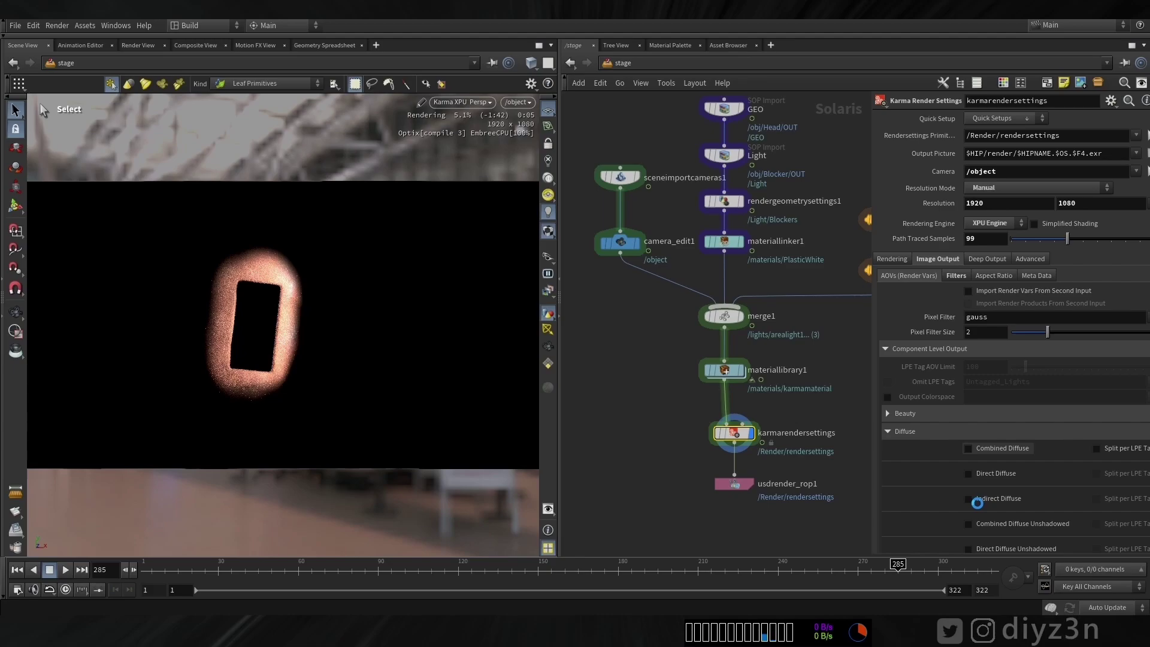
{"action": "left_click", "coordinate": [969, 499]}
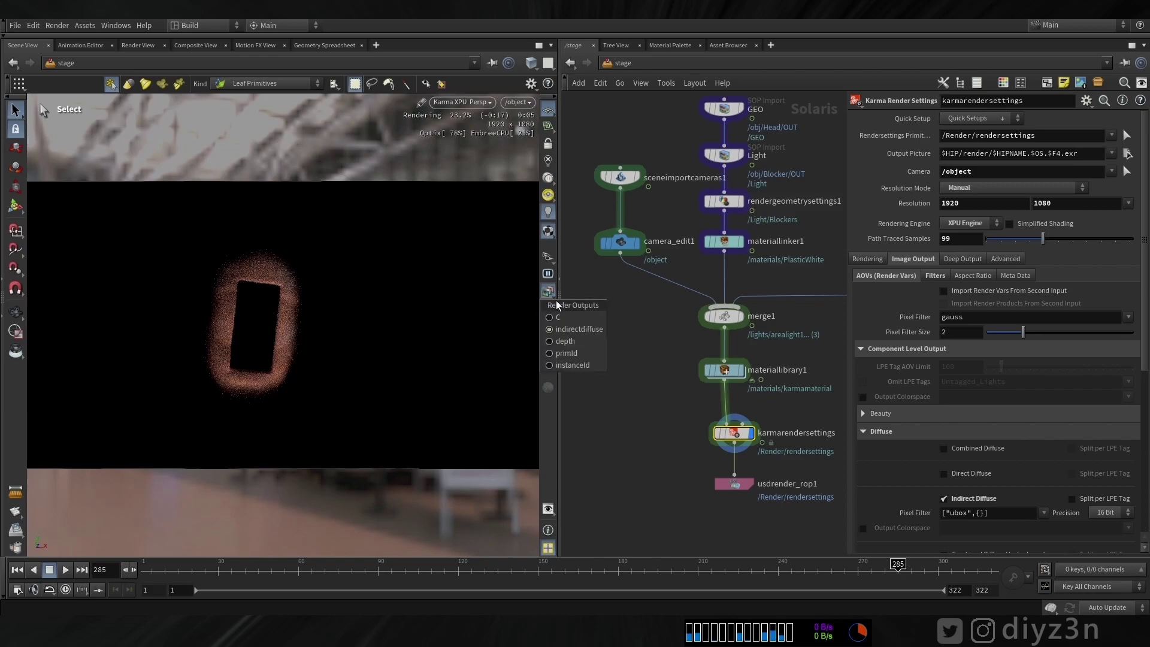
{"action": "left_click", "coordinate": [955, 498]}
{"action": "left_click", "coordinate": [895, 434]}
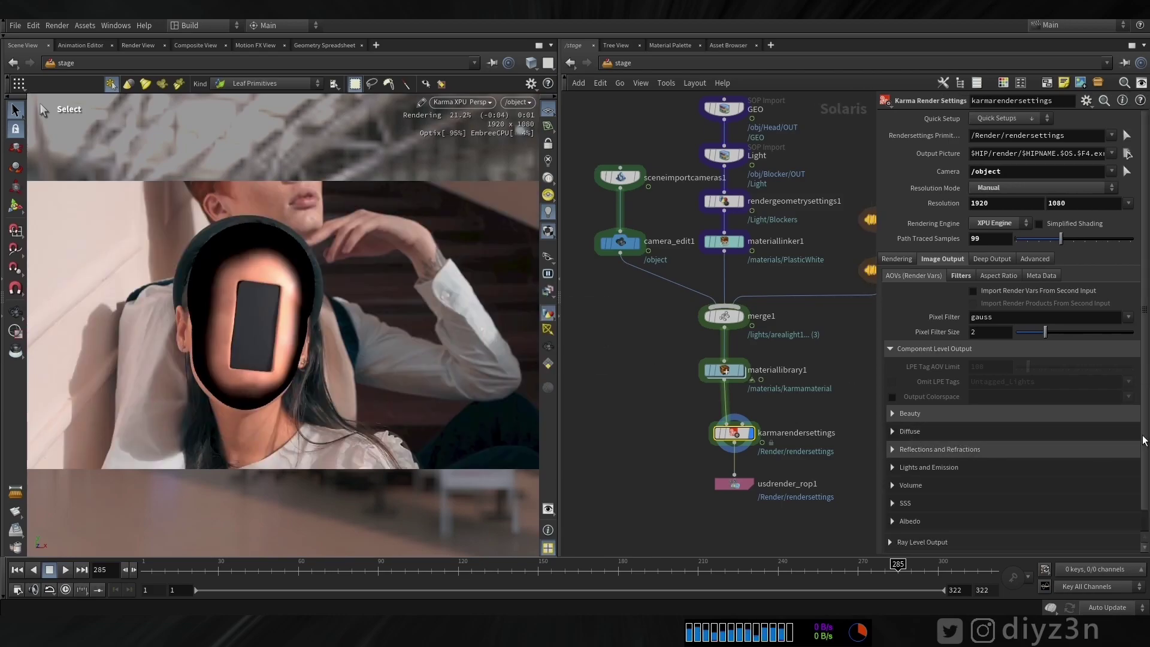
Step: Collapse the component-level outputs and add one extra render var to karmarendersettings
{"action": "left_click", "coordinate": [909, 350]}
{"action": "left_click", "coordinate": [905, 386]}
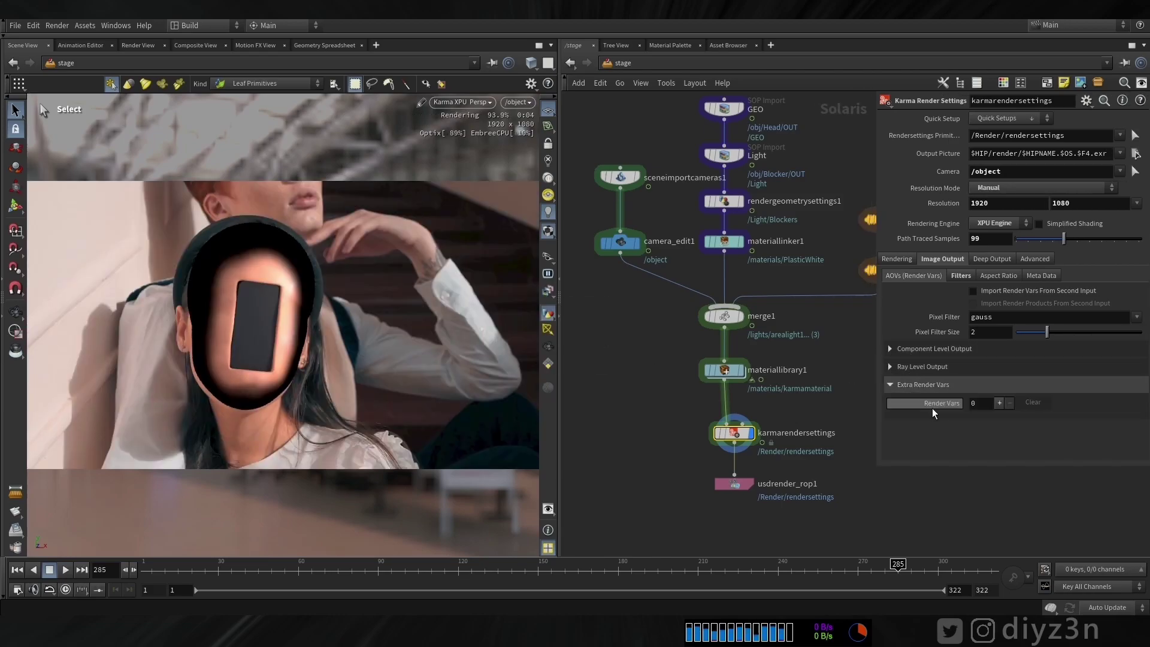
{"action": "left_click", "coordinate": [999, 403]}
{"action": "scroll", "coordinate": [1139, 449], "scroll_direction": "down", "scroll_amount": 2}
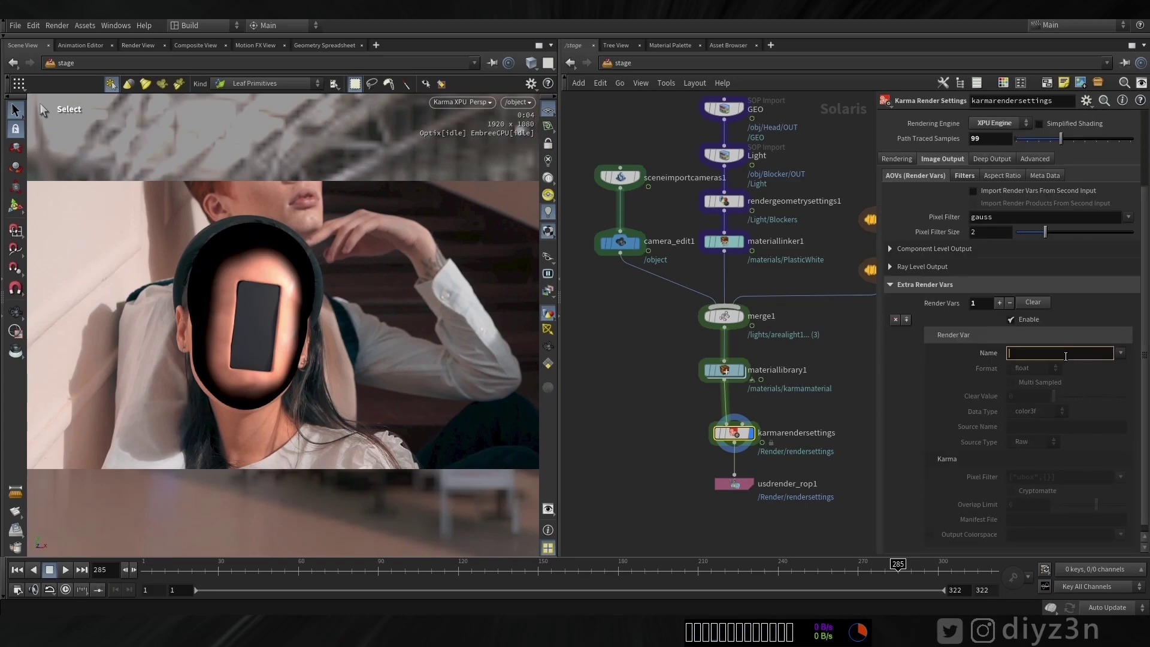
Step: Name the extra render var on karmarendersettings edge
{"action": "left_click", "coordinate": [1121, 357]}
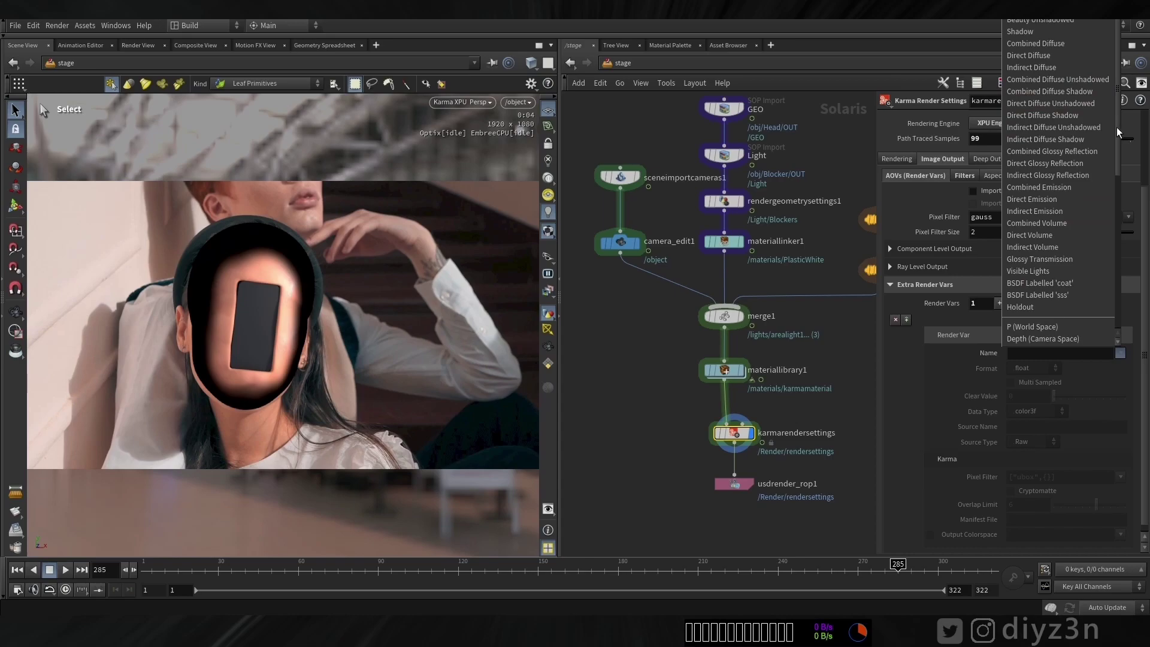
{"action": "scroll", "coordinate": [1125, 179], "scroll_direction": "down", "scroll_amount": 3}
{"action": "left_click_drag", "start_coordinate": [1128, 291], "coordinate": [1117, 313]}
{"action": "left_click", "coordinate": [1145, 296]}
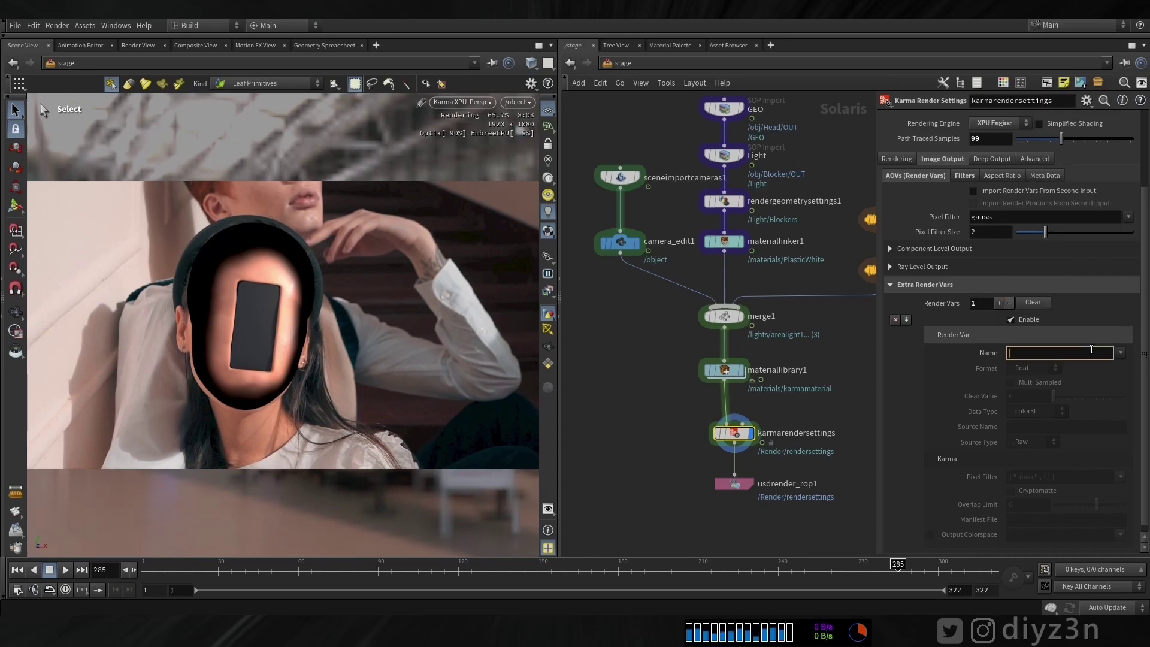
{"action": "key", "text": "Return"}
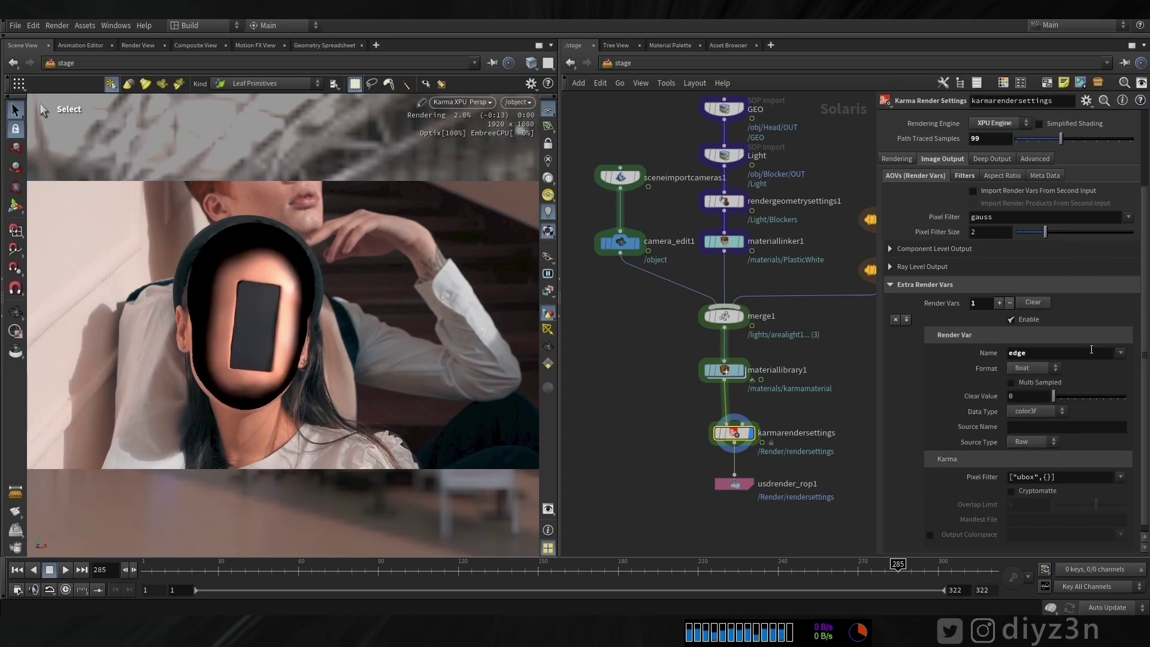
Step: Set the edge render var's data type to float and its source name to edge
{"action": "left_click", "coordinate": [548, 291]}
{"action": "left_click", "coordinate": [563, 329]}
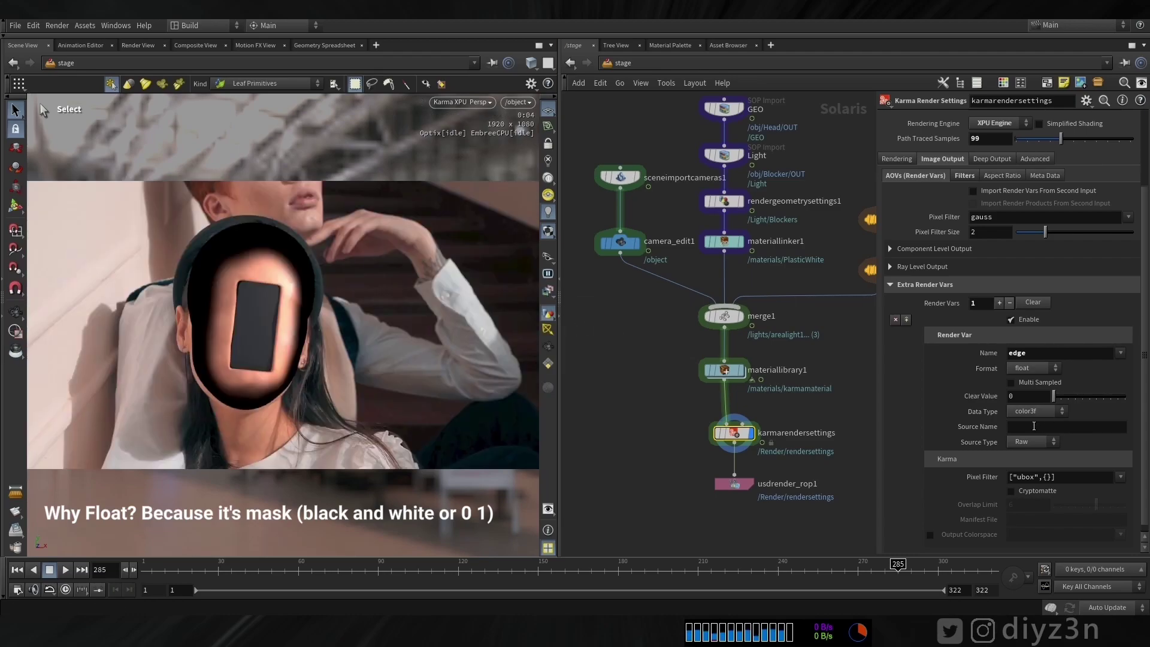
{"action": "left_click", "coordinate": [1037, 412]}
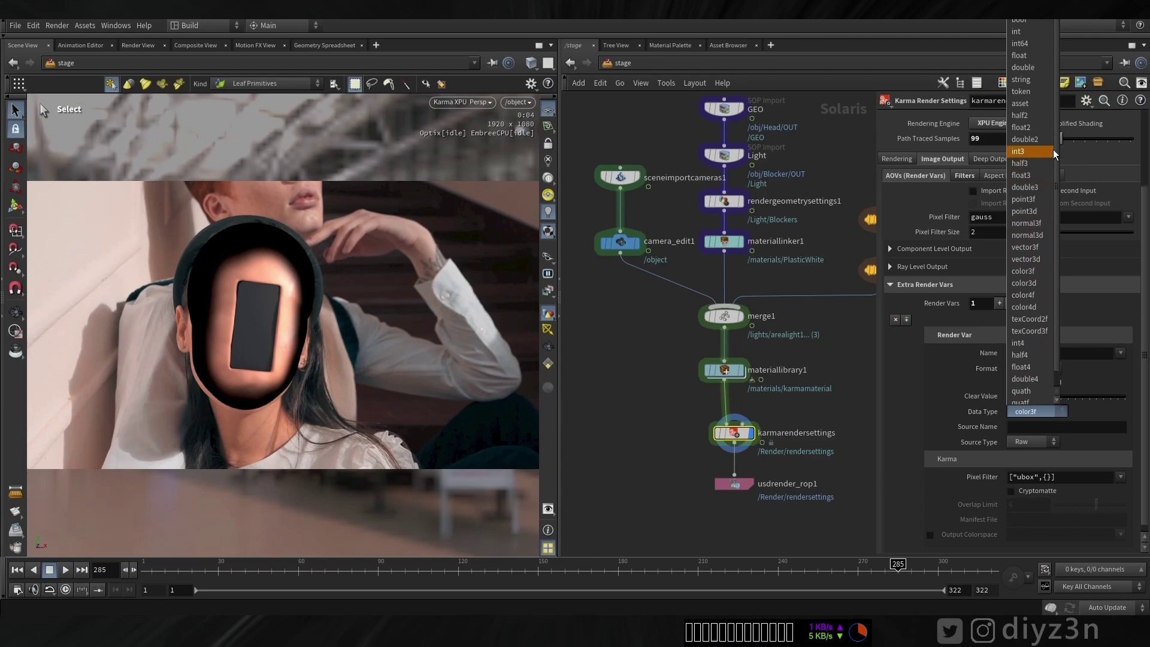
{"action": "left_click", "coordinate": [1031, 55]}
{"action": "left_click", "coordinate": [1037, 426]}
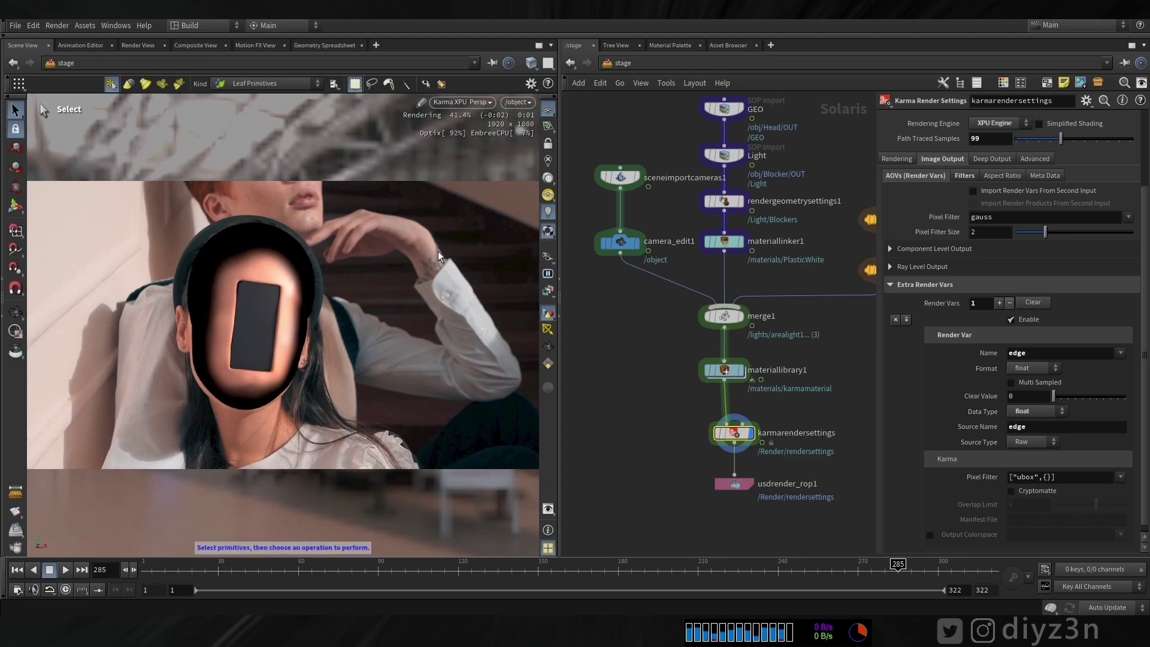
Step: Preview the edge render output in the viewport and return to the C output
{"action": "left_click", "coordinate": [548, 292]}
{"action": "left_click", "coordinate": [567, 331]}
{"action": "left_click", "coordinate": [548, 292]}
{"action": "left_click", "coordinate": [566, 320]}
Step: Inside karmamaterial of materiallibrary1, insert a MtlX Dot node on the wire between mtlxinvert1 and the mix input of mtlxmix1
{"action": "double_click", "coordinate": [726, 370]}
{"action": "double_click", "coordinate": [863, 310]}
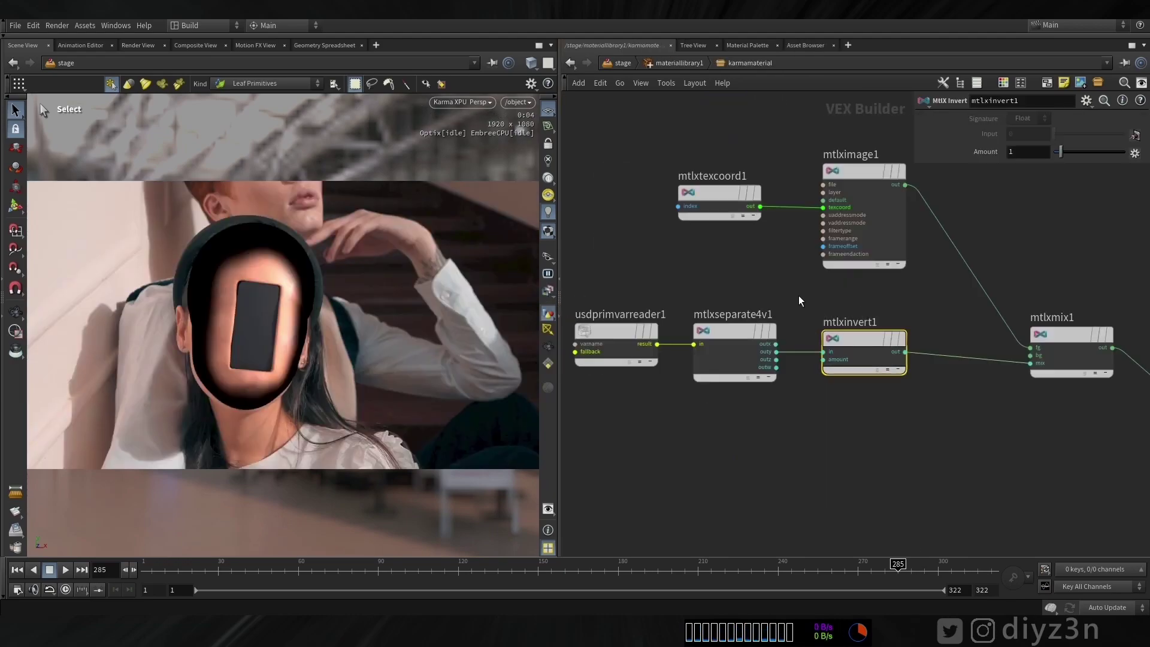
{"action": "left_click_drag", "start_coordinate": [773, 339], "coordinate": [760, 340]}
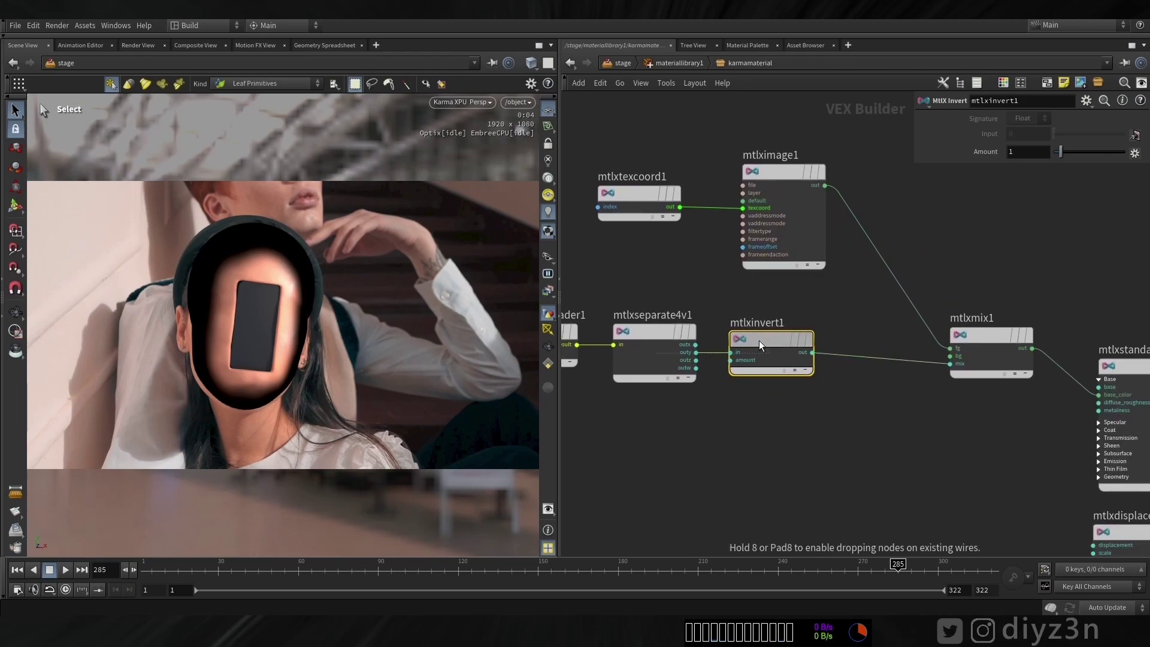
{"action": "left_click_drag", "start_coordinate": [981, 336], "coordinate": [1004, 337]}
{"action": "key", "text": "Tab"}
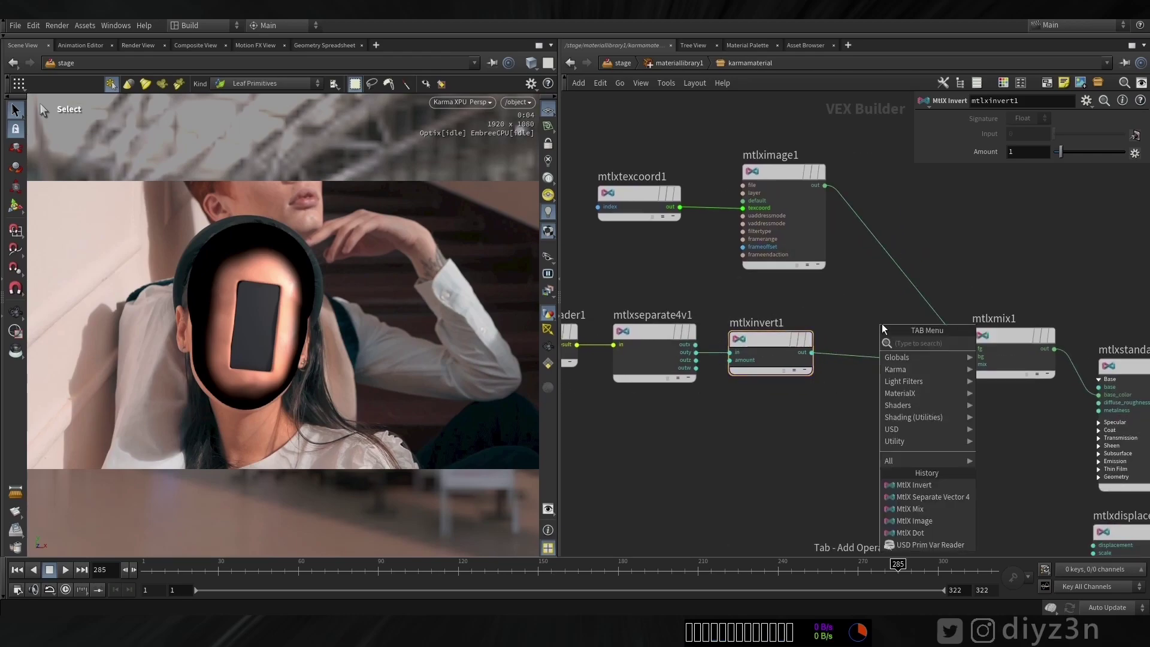
{"action": "type", "text": "dot"}
{"action": "left_click", "coordinate": [1004, 343]}
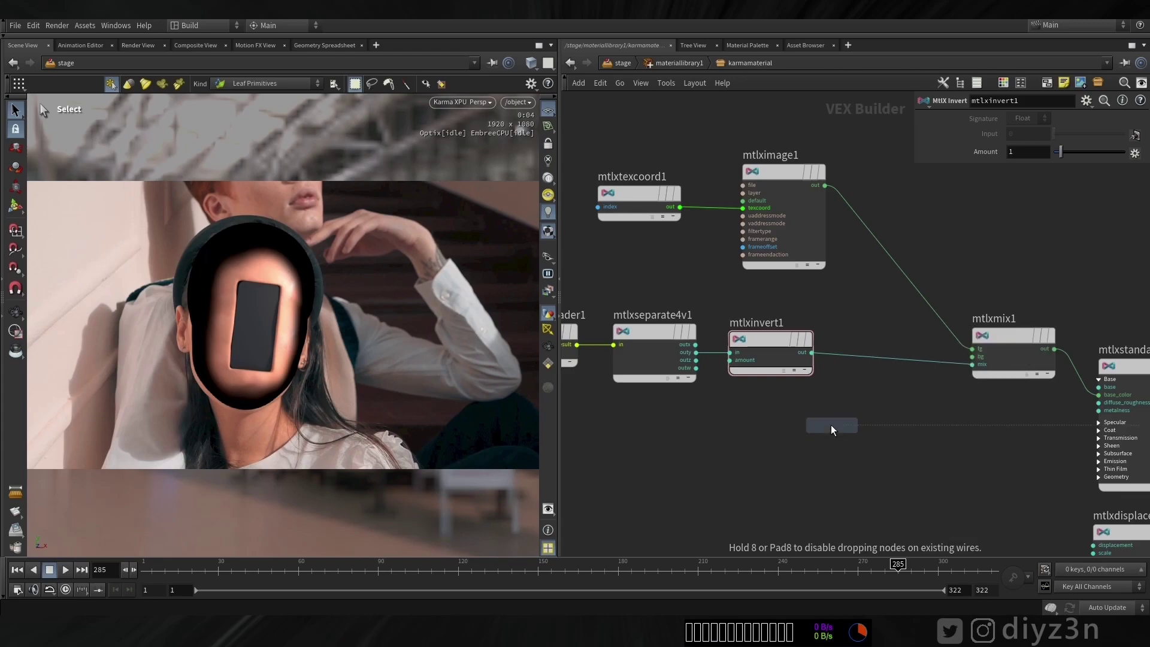
{"action": "left_click", "coordinate": [875, 367]}
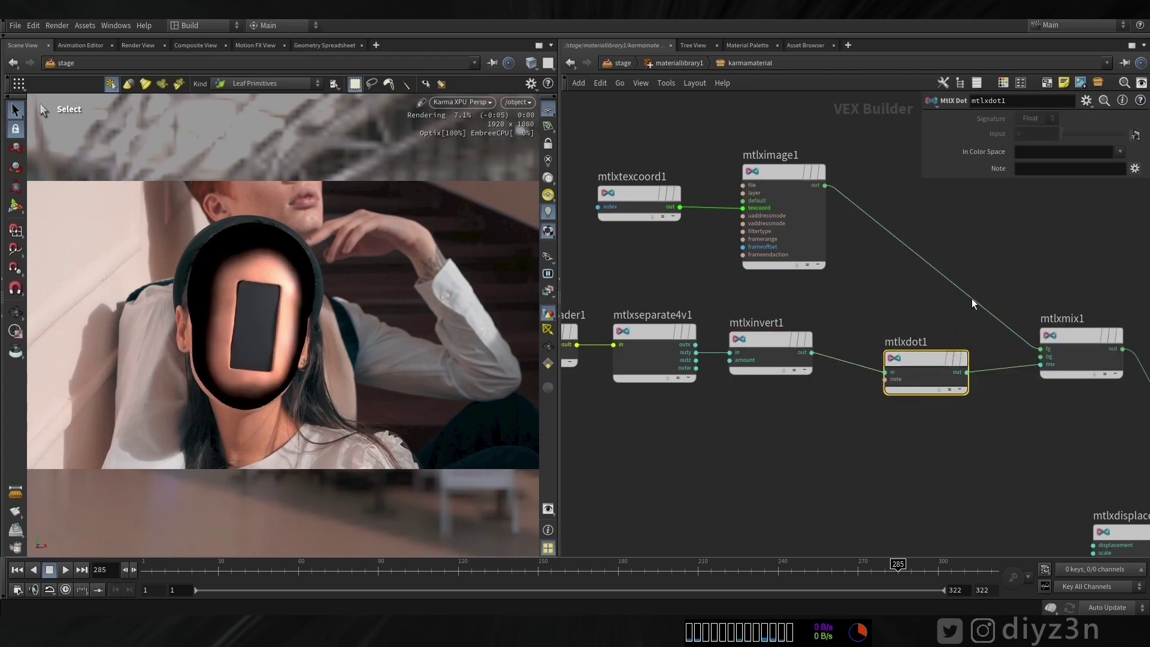
Step: Set the note of mtlxdot1 to aov:edge
{"action": "left_click", "coordinate": [1031, 169]}
{"action": "type", "text": "ao"}
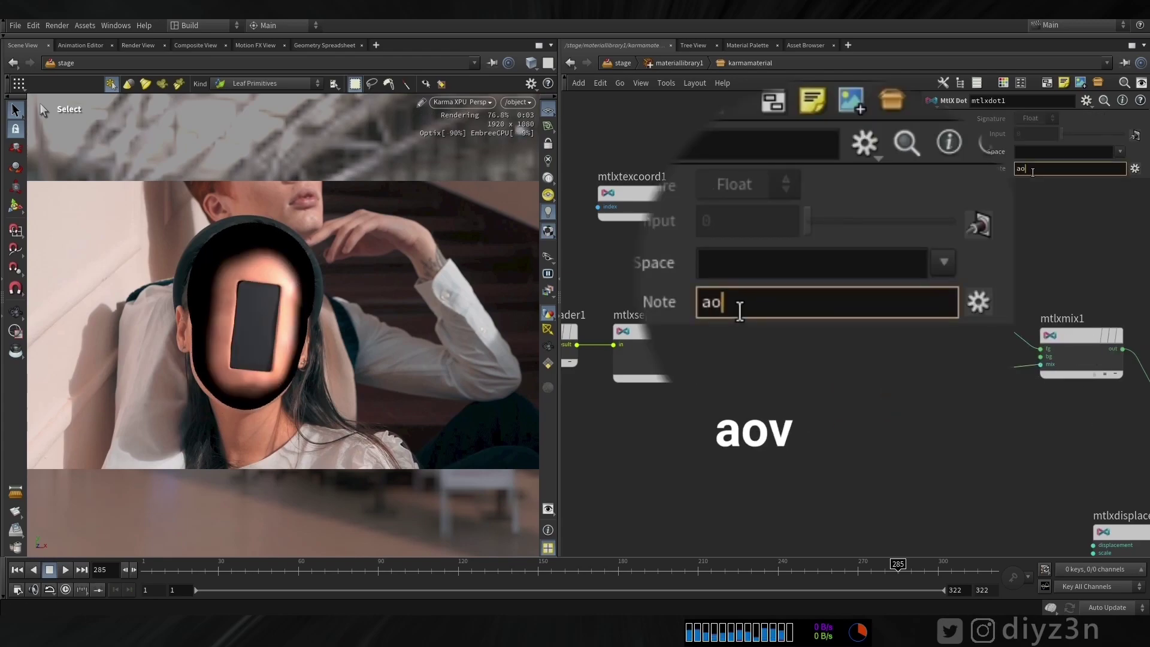
{"action": "type", "text": "v:edge"}
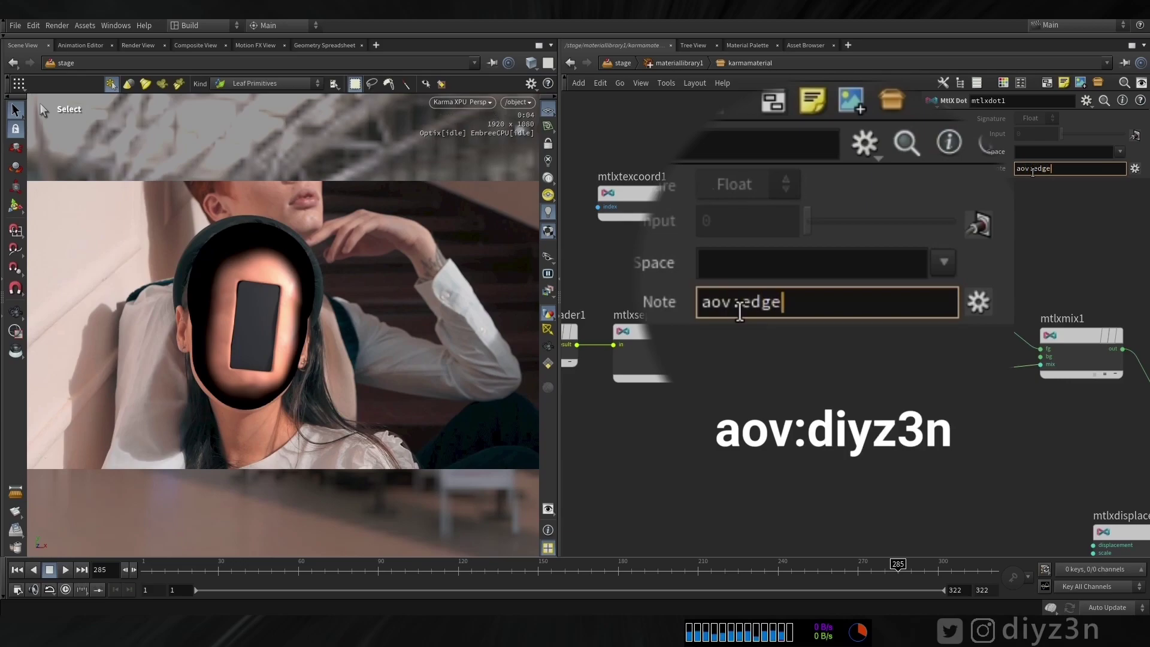
{"action": "key", "text": "Return"}
Step: Check the mask by displaying the edge render output, and switch the viewport back to C
{"action": "left_click", "coordinate": [548, 292]}
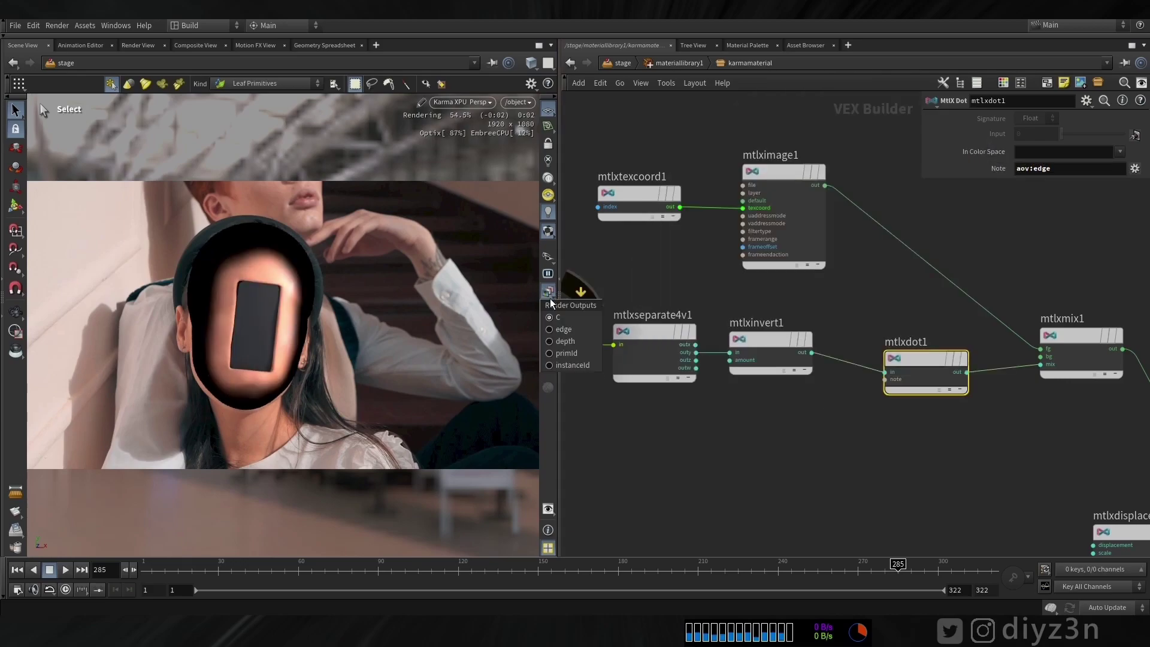
{"action": "left_click", "coordinate": [561, 330]}
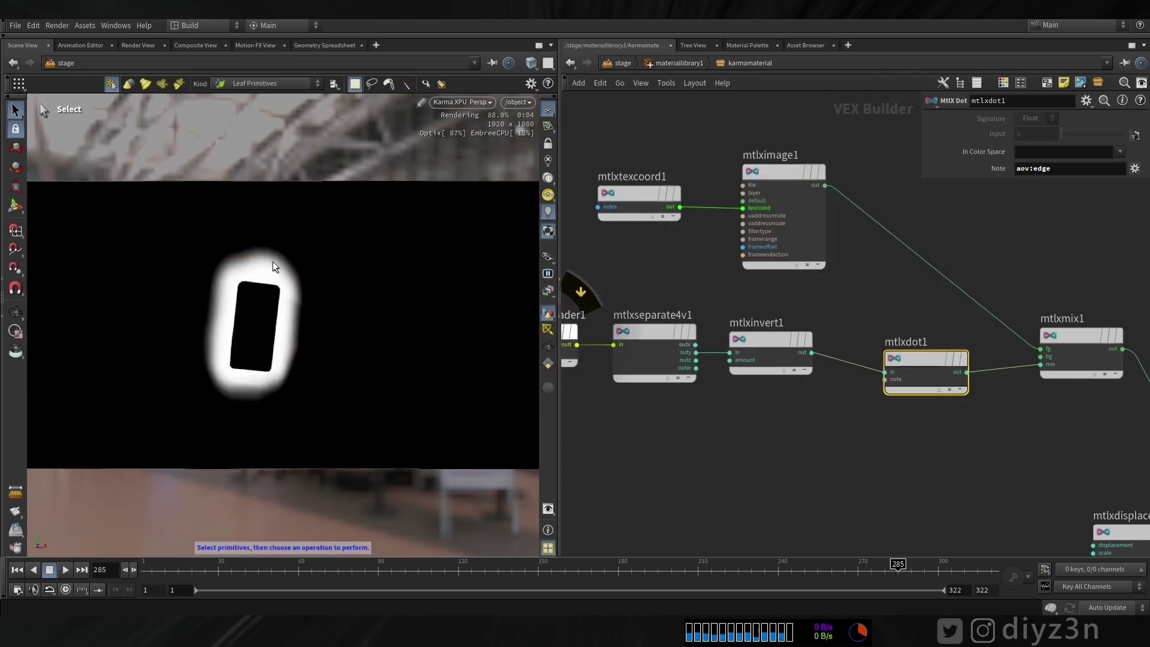
{"action": "left_click", "coordinate": [548, 292]}
{"action": "left_click", "coordinate": [559, 319]}
Step: Add a Karma AOV node below mtlxdot1 and delete it again
{"action": "middle_click_drag", "start_coordinate": [806, 462], "coordinate": [804, 423]}
{"action": "key", "text": "Tab"}
{"action": "type", "text": "a"}
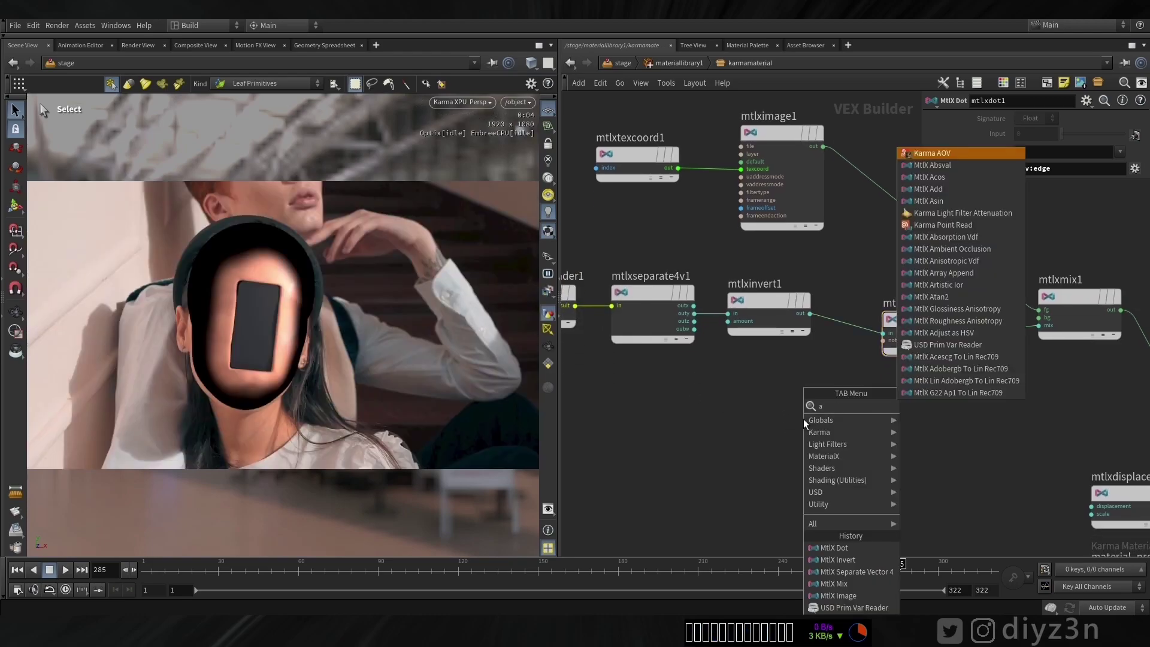
{"action": "type", "text": "ov"}
{"action": "left_click", "coordinate": [925, 407]}
{"action": "left_click", "coordinate": [865, 413]}
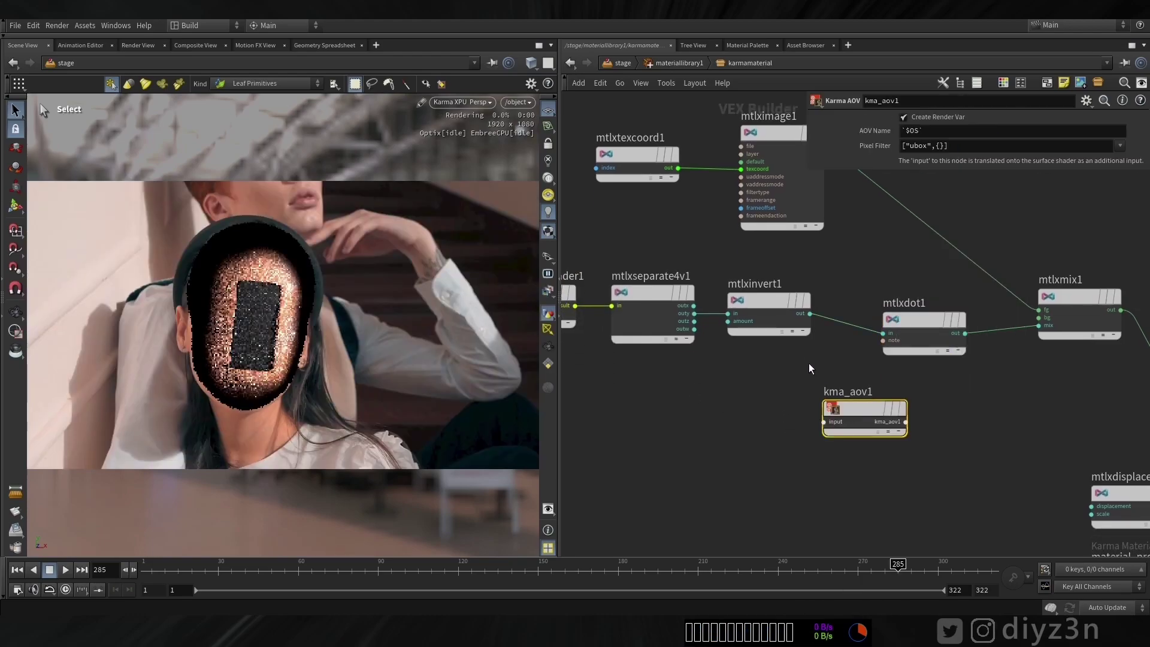
{"action": "key", "text": "Delete"}
Step: Line up mtlxdot1 with its neighbours, and insert a Karma Cryptomatte between materiallibrary1 and karmarendersettings in the stage network
{"action": "left_click_drag", "start_coordinate": [961, 345], "coordinate": [1038, 325]}
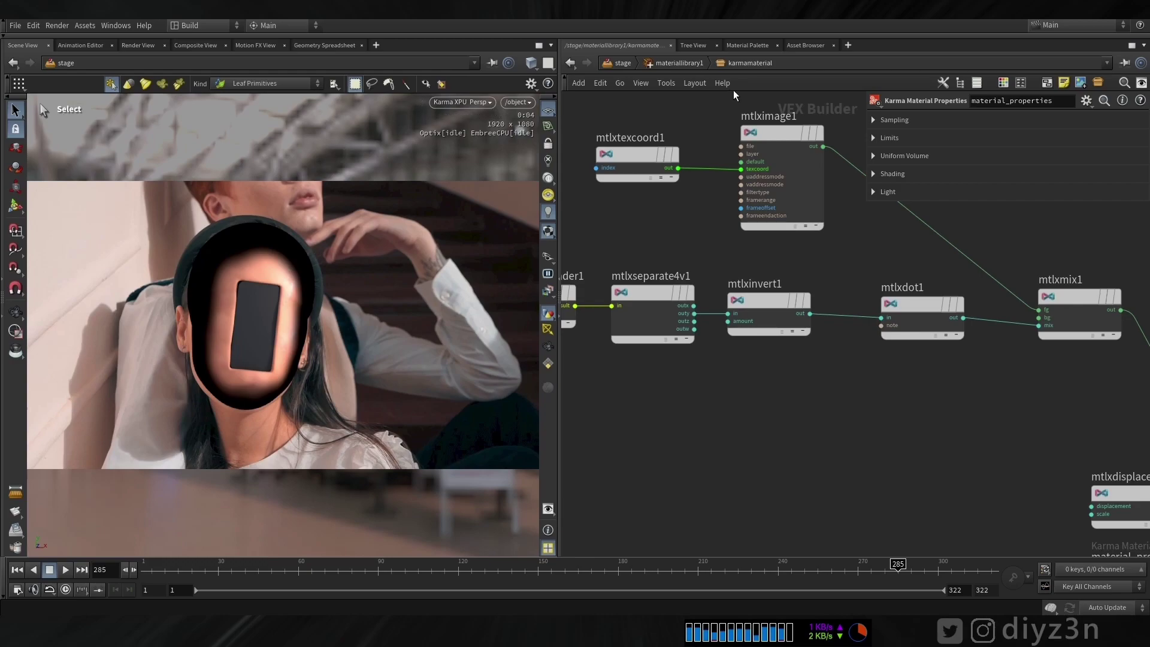
{"action": "left_click", "coordinate": [625, 64]}
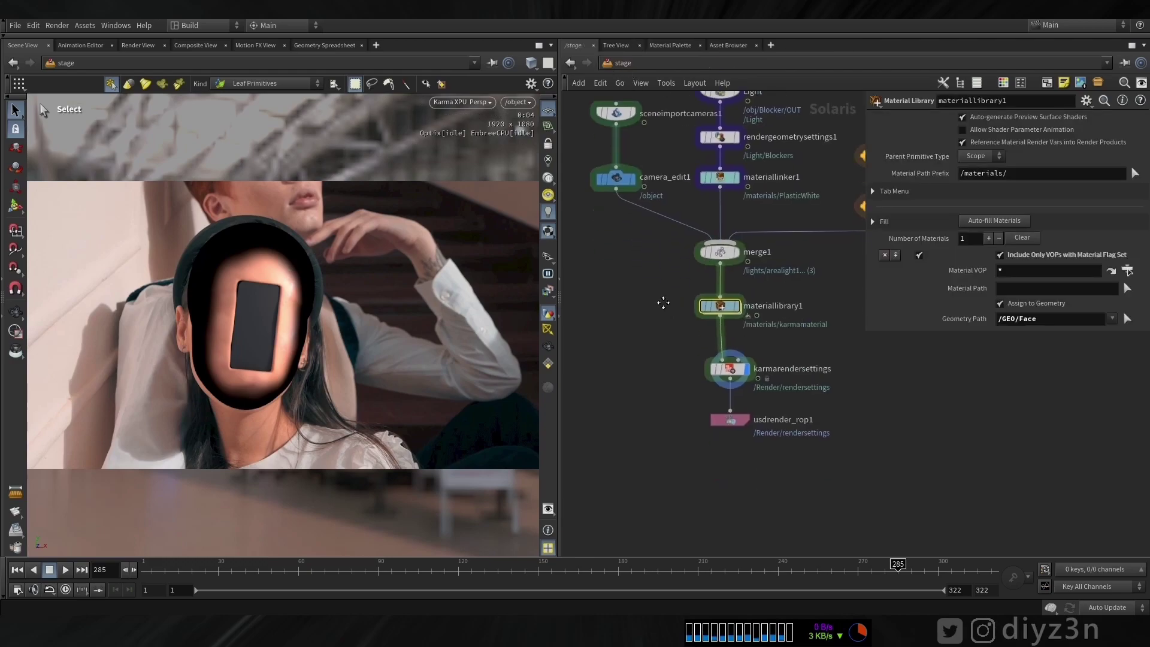
{"action": "left_click", "coordinate": [739, 357]}
{"action": "left_click_drag", "start_coordinate": [740, 360], "coordinate": [741, 426]}
{"action": "left_click", "coordinate": [730, 420]}
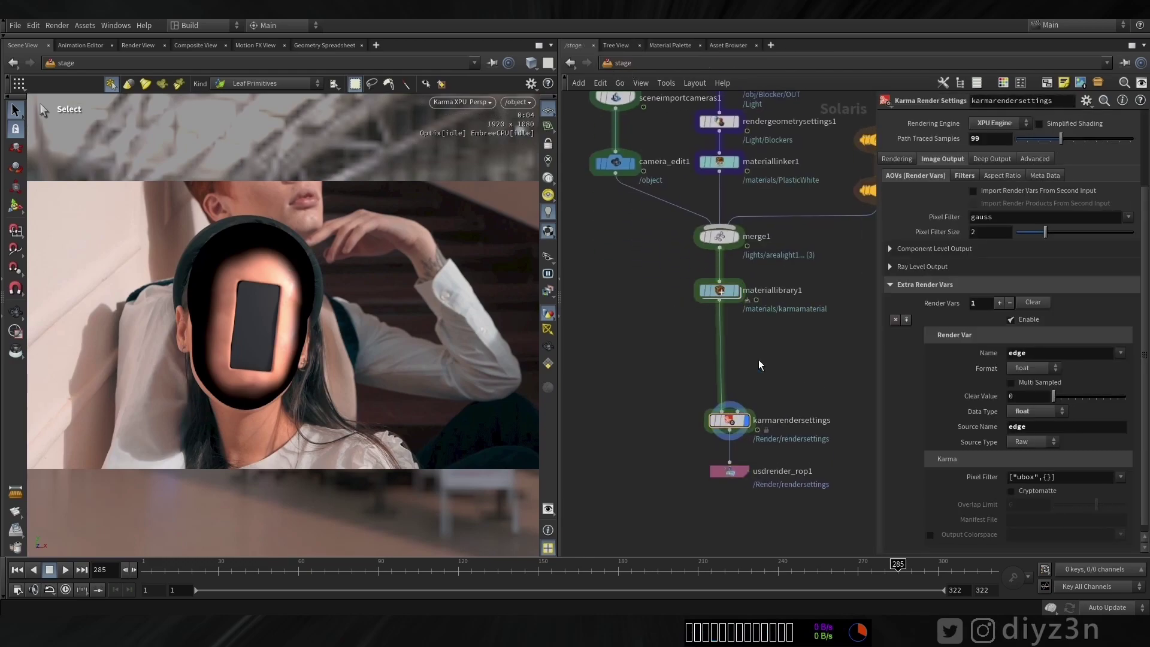
{"action": "key", "text": "Tab"}
{"action": "type", "text": "cry"}
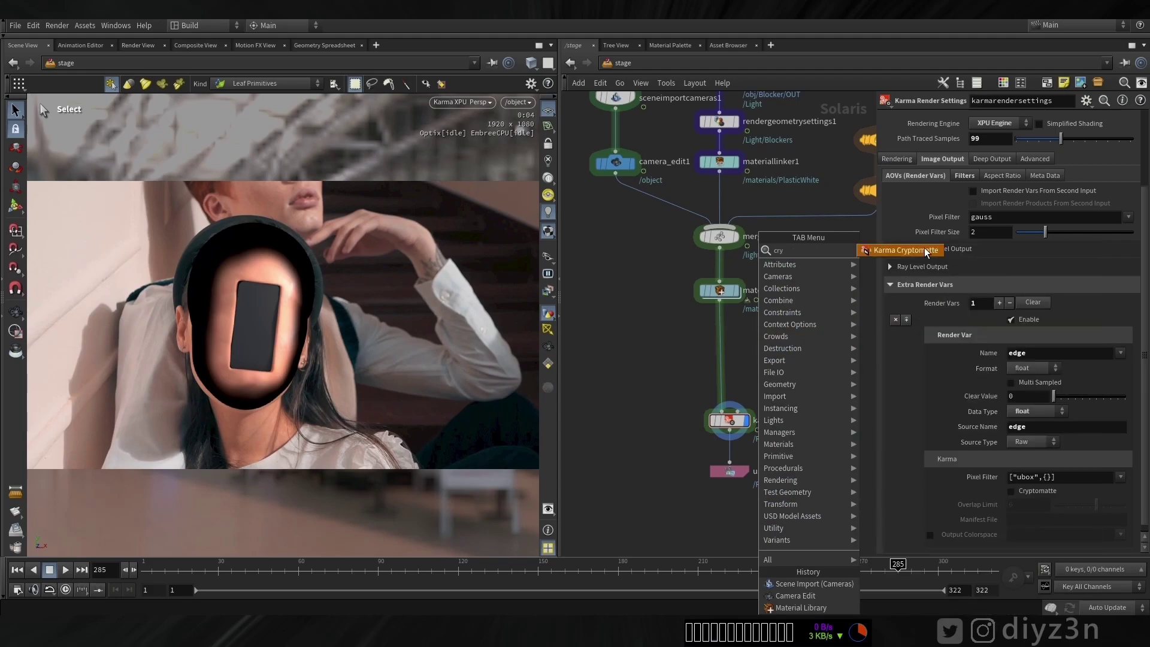
{"action": "left_click", "coordinate": [926, 252]}
{"action": "left_click", "coordinate": [720, 357]}
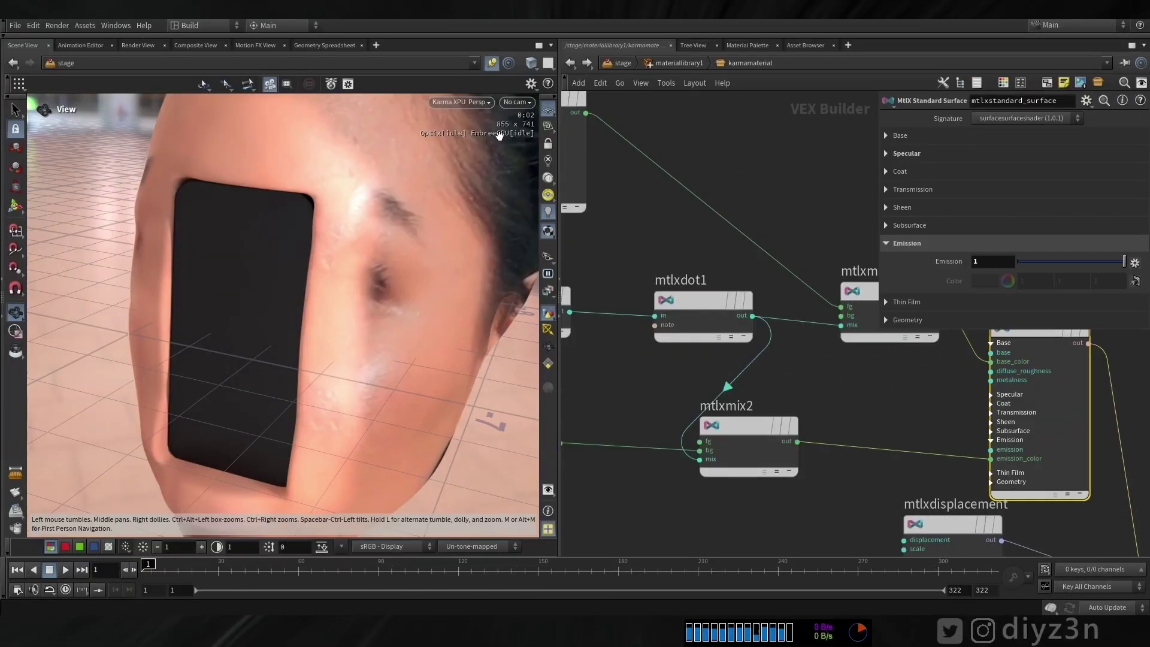
Step: Show the viewport's memory toolbar and display only the red channel of the render
{"action": "left_click", "coordinate": [468, 99]}
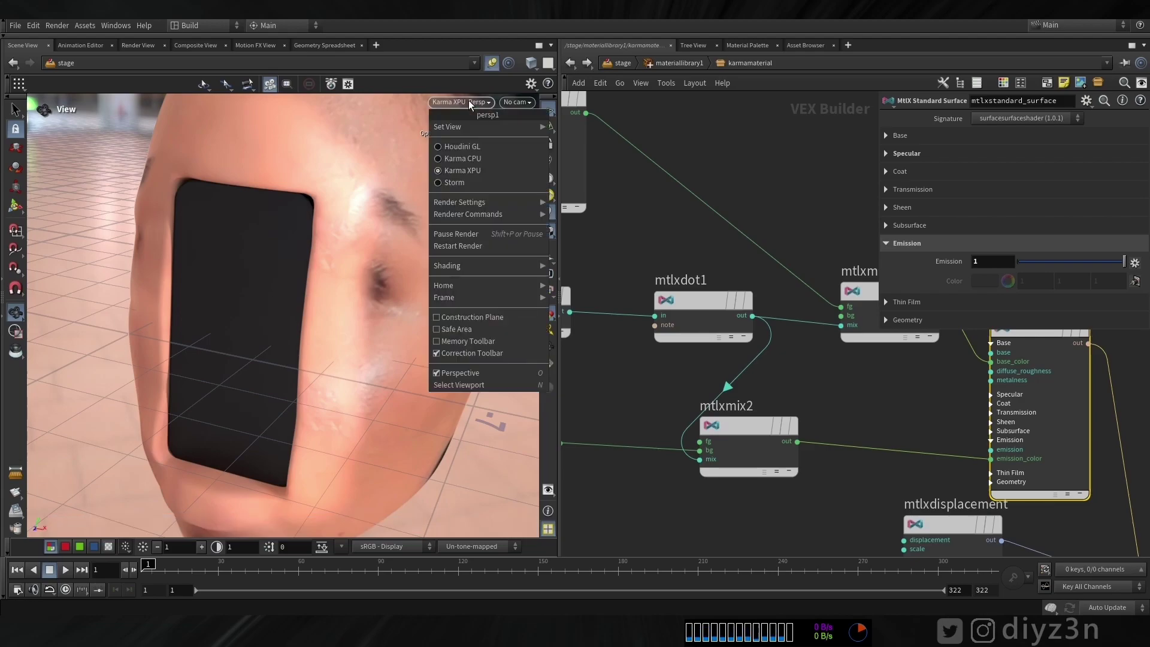
{"action": "left_click", "coordinate": [487, 341]}
{"action": "left_click", "coordinate": [66, 547]}
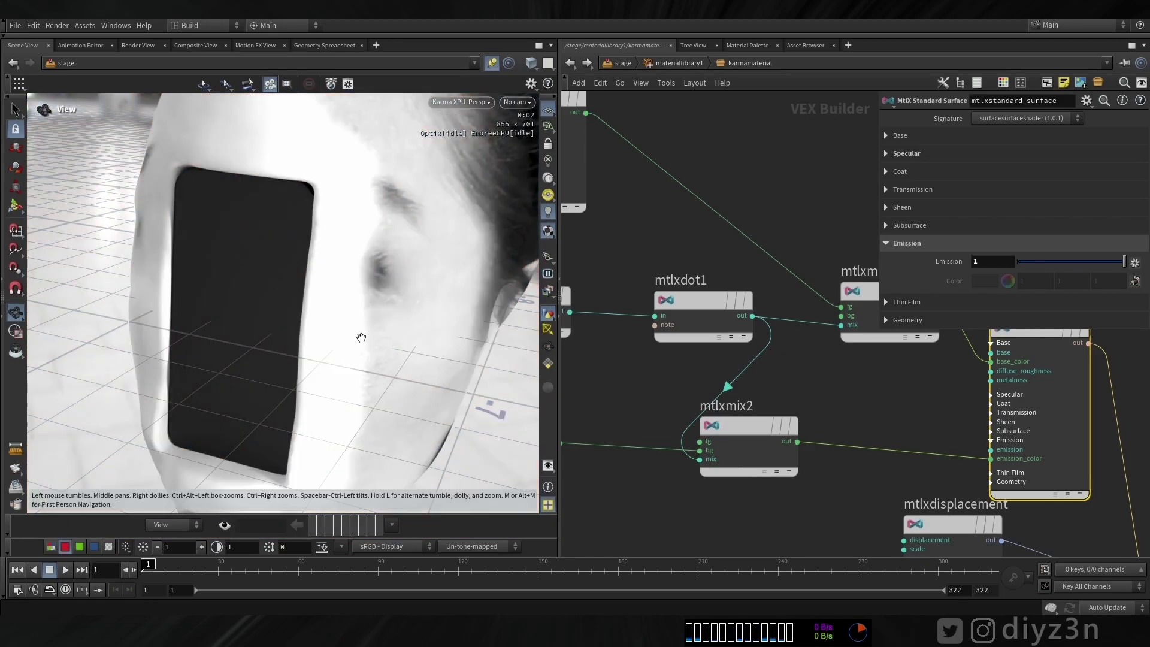
Step: Lower the Base weight of mtlxstandard_surface to 0.503
{"action": "middle_click_drag", "start_coordinate": [932, 388], "coordinate": [769, 389]}
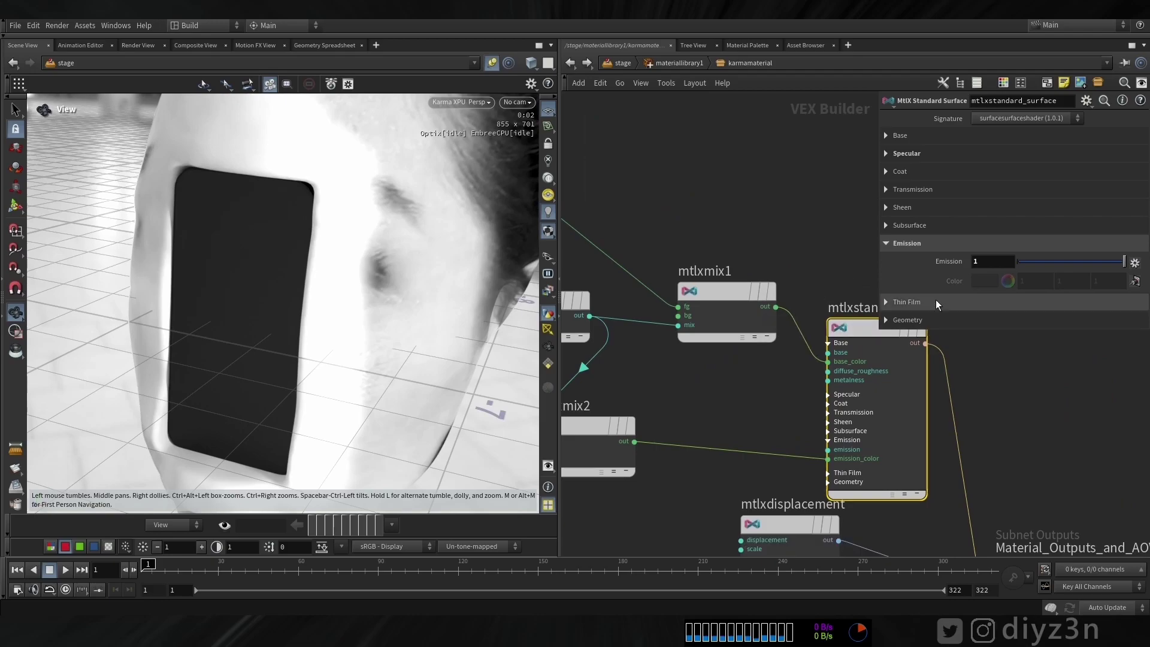
{"action": "left_click", "coordinate": [923, 137]}
{"action": "left_click_drag", "start_coordinate": [1107, 156], "coordinate": [1071, 155]}
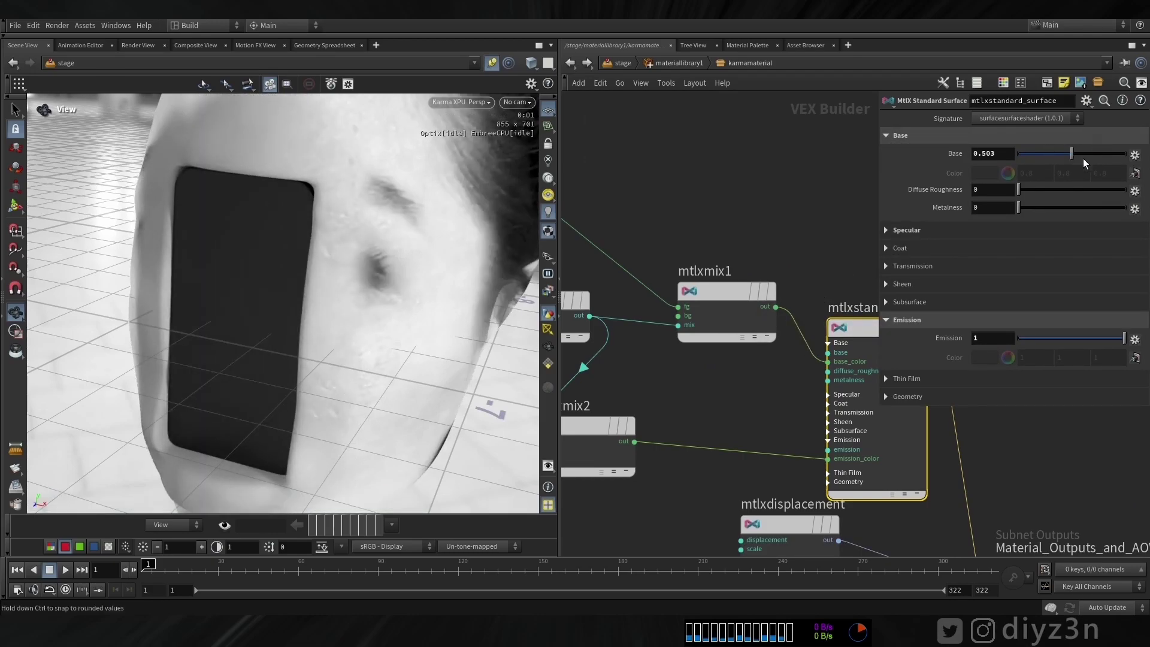
Step: In the stage network, try an intensity of 80 for arealight1
{"action": "left_click", "coordinate": [622, 64]}
{"action": "middle_click_drag", "start_coordinate": [809, 318], "coordinate": [589, 455]}
{"action": "left_click", "coordinate": [709, 359]}
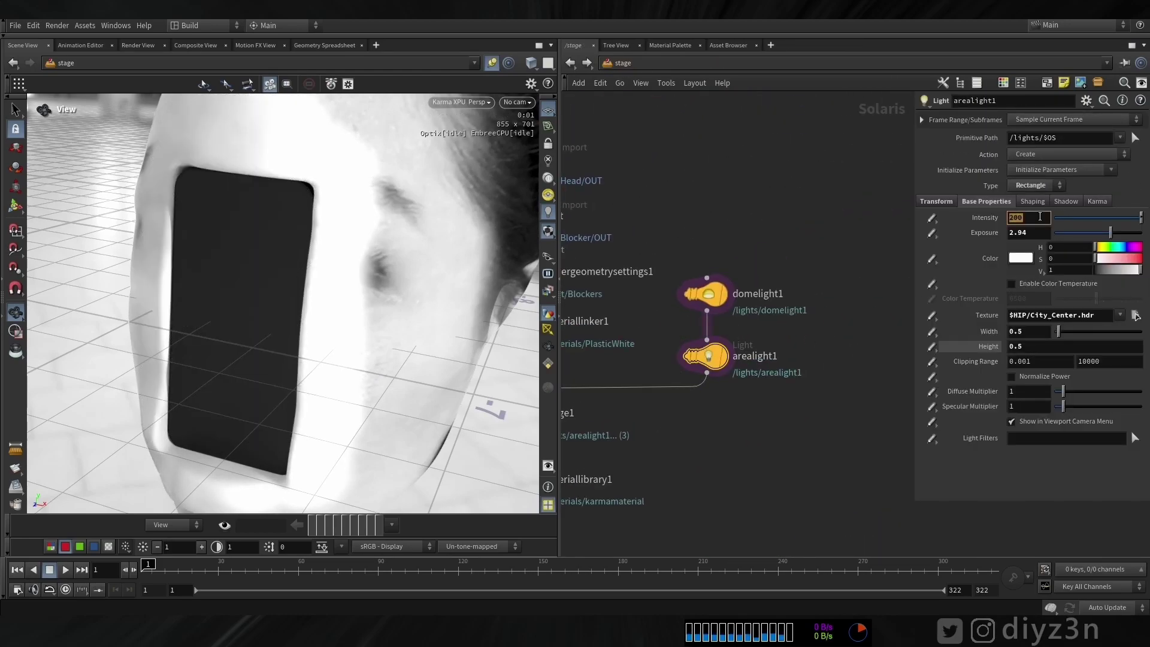
{"action": "type", "text": "80"}
{"action": "key", "text": "Return"}
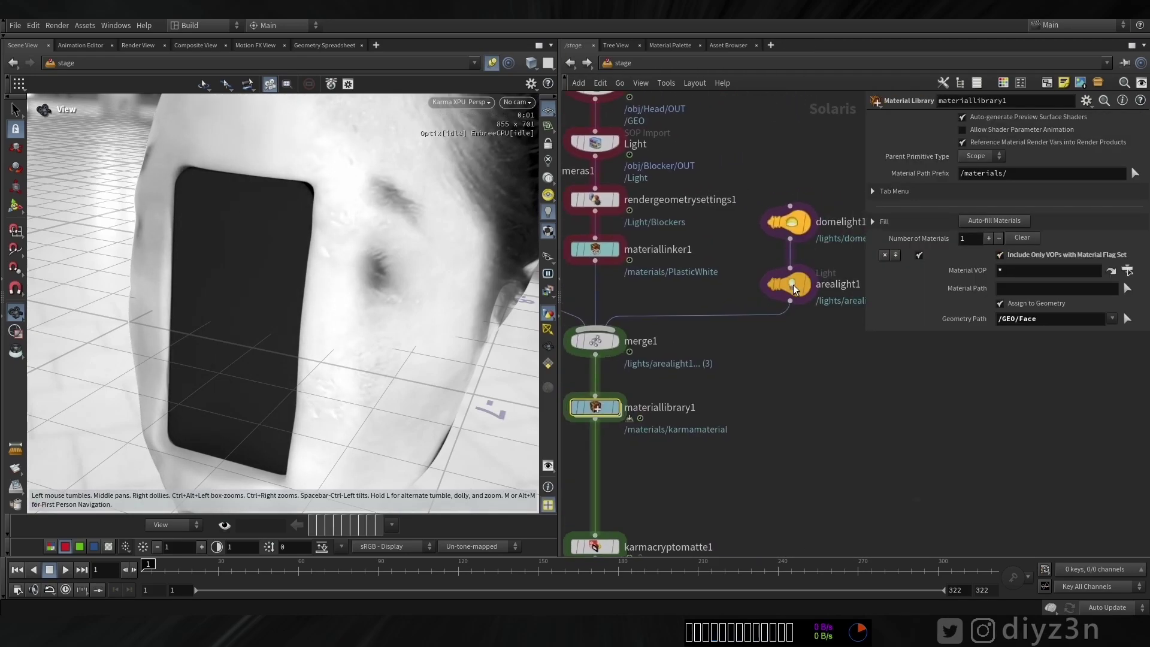
{"action": "left_click", "coordinate": [791, 285]}
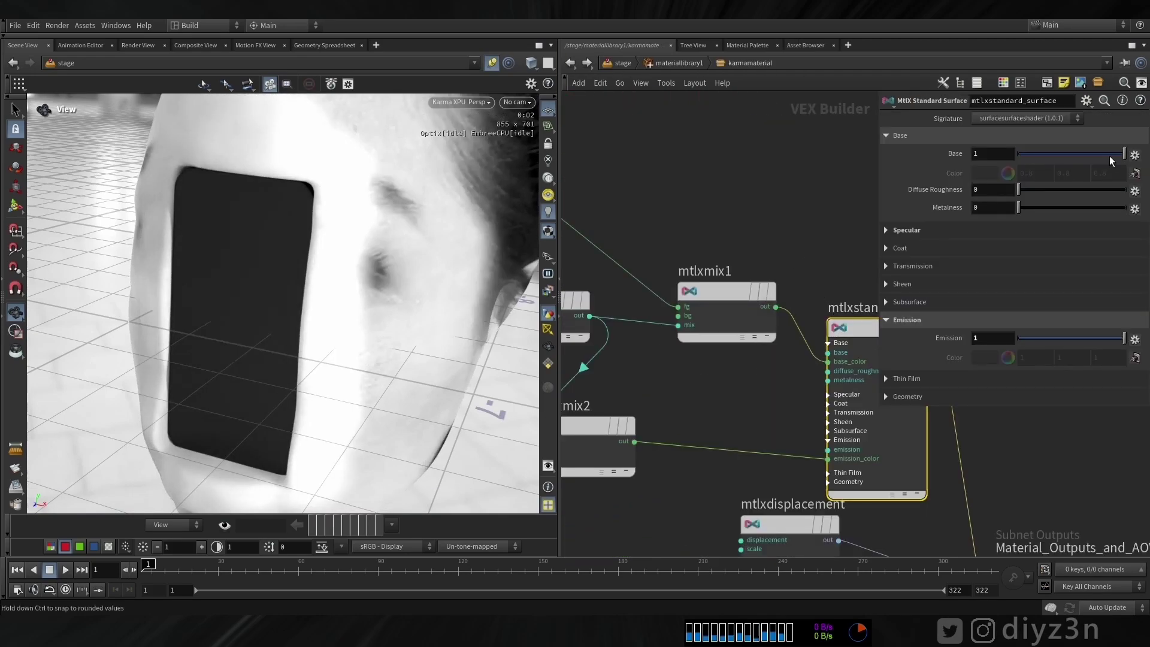
Step: Lower the Base of mtlxstandard_surface to 0.616 and raise it slightly after checking the green and blue channels
{"action": "left_click_drag", "start_coordinate": [1110, 160], "coordinate": [1085, 153]}
{"action": "left_click", "coordinate": [79, 546]}
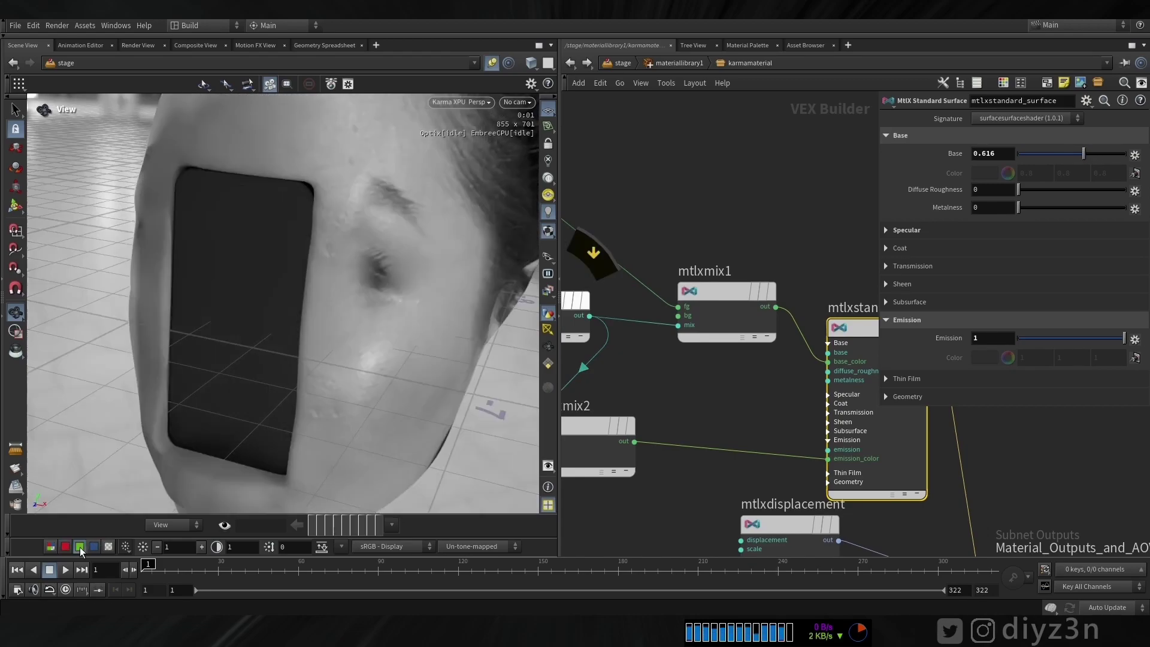
{"action": "left_click", "coordinate": [94, 546]}
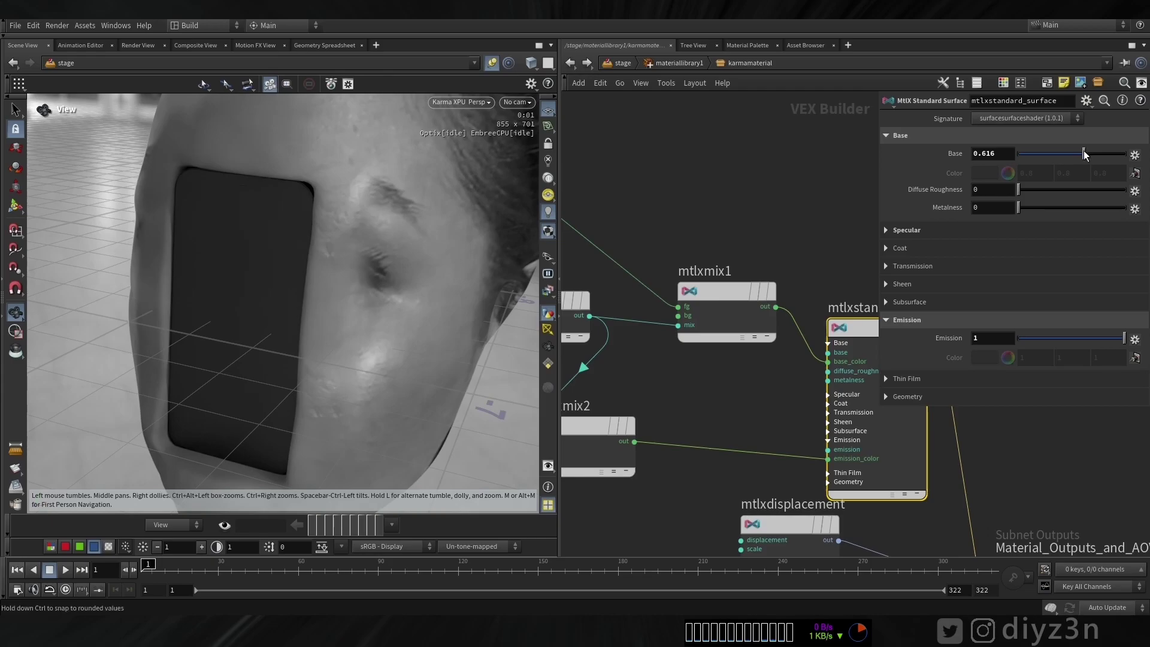
{"action": "mouse_move", "coordinate": [1083, 154]}
{"action": "left_mouse_down"}
{"action": "mouse_move", "coordinate": [1124, 154]}
{"action": "mouse_move", "coordinate": [1097, 157]}
{"action": "left_mouse_up"}
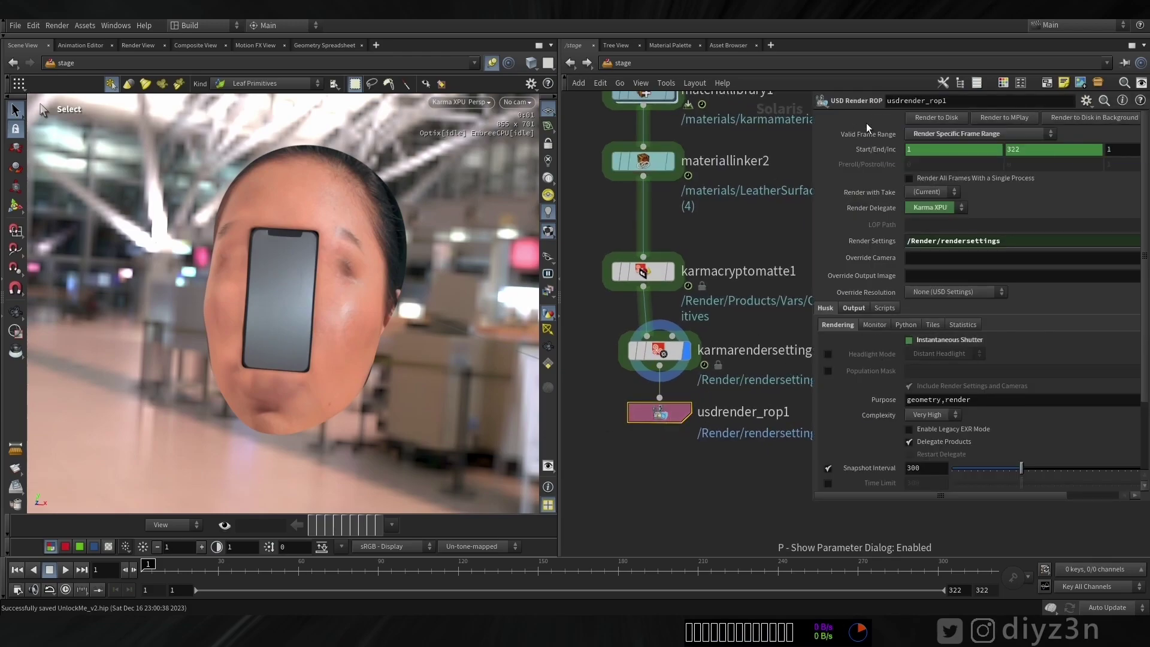
Step: Render frames 1 to 322 to disk from usdrender_rop1
{"action": "left_click", "coordinate": [936, 117]}
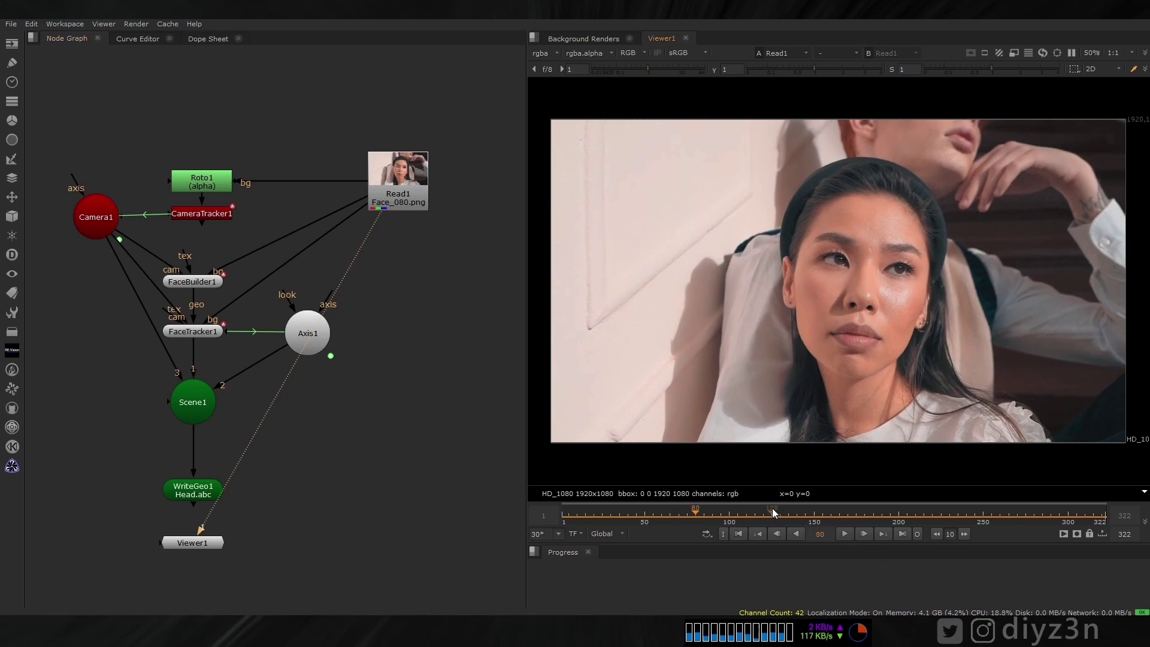
Step: Switch to Nuke, go to frame 261, and read in the rendered sequence UnlockMe_v2.karmarendersettings.####.exr beside Read1
{"action": "left_click_drag", "start_coordinate": [771, 508], "coordinate": [904, 518]}
{"action": "middle_click_drag", "start_coordinate": [488, 199], "coordinate": [340, 199]}
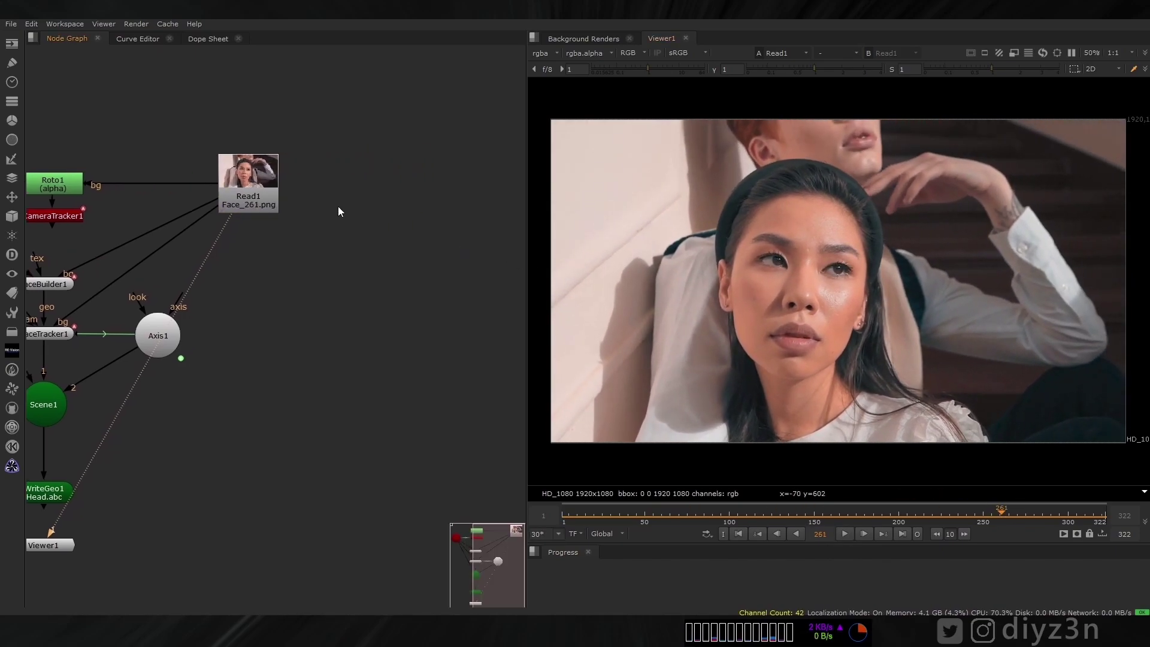
{"action": "scroll", "coordinate": [339, 199], "scroll_direction": "up", "scroll_amount": 3}
{"action": "key", "text": "r"}
{"action": "left_click", "coordinate": [501, 154]}
{"action": "left_click", "coordinate": [727, 313]}
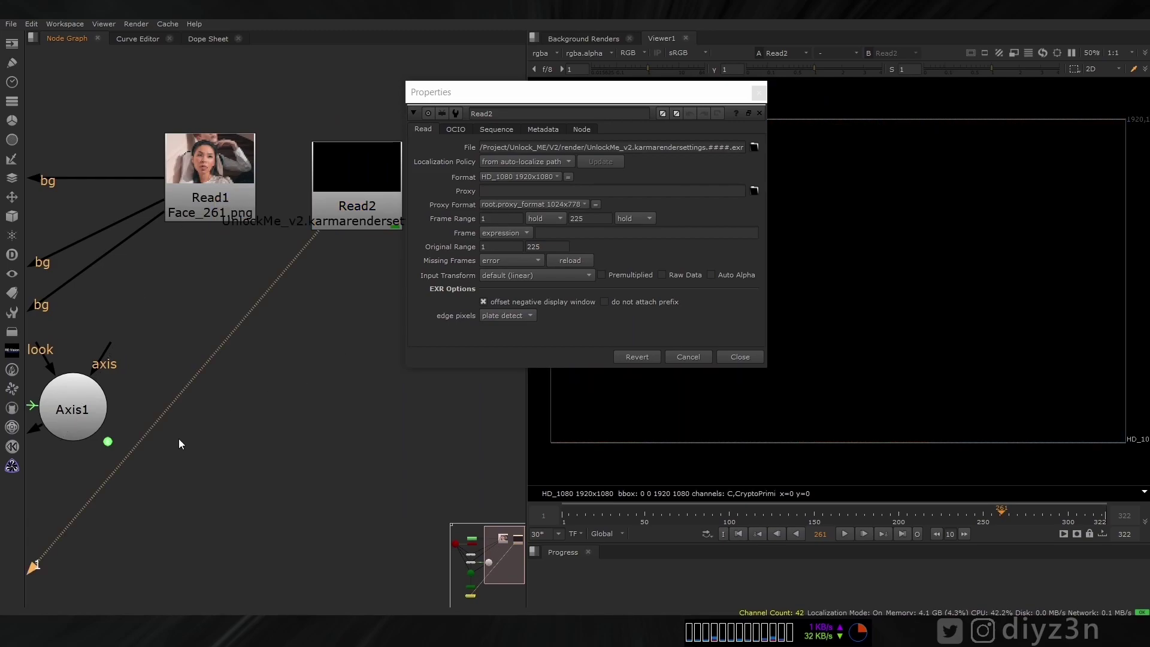
Step: Move the Viewer1 node close beneath Read2 in the node graph and shift the Read2 properties off the viewer
{"action": "scroll", "coordinate": [178, 442], "scroll_direction": "down", "scroll_amount": 2}
{"action": "middle_click_drag", "start_coordinate": [178, 442], "coordinate": [338, 323]}
{"action": "left_click_drag", "start_coordinate": [126, 542], "coordinate": [401, 391]}
{"action": "middle_click_drag", "start_coordinate": [329, 278], "coordinate": [138, 300]}
{"action": "scroll", "coordinate": [247, 227], "scroll_direction": "up", "scroll_amount": 2}
{"action": "left_click_drag", "start_coordinate": [599, 92], "coordinate": [335, 98]}
Step: Inspect the C and edge layers of Read2 in the viewer and return to rgba
{"action": "left_click", "coordinate": [542, 53]}
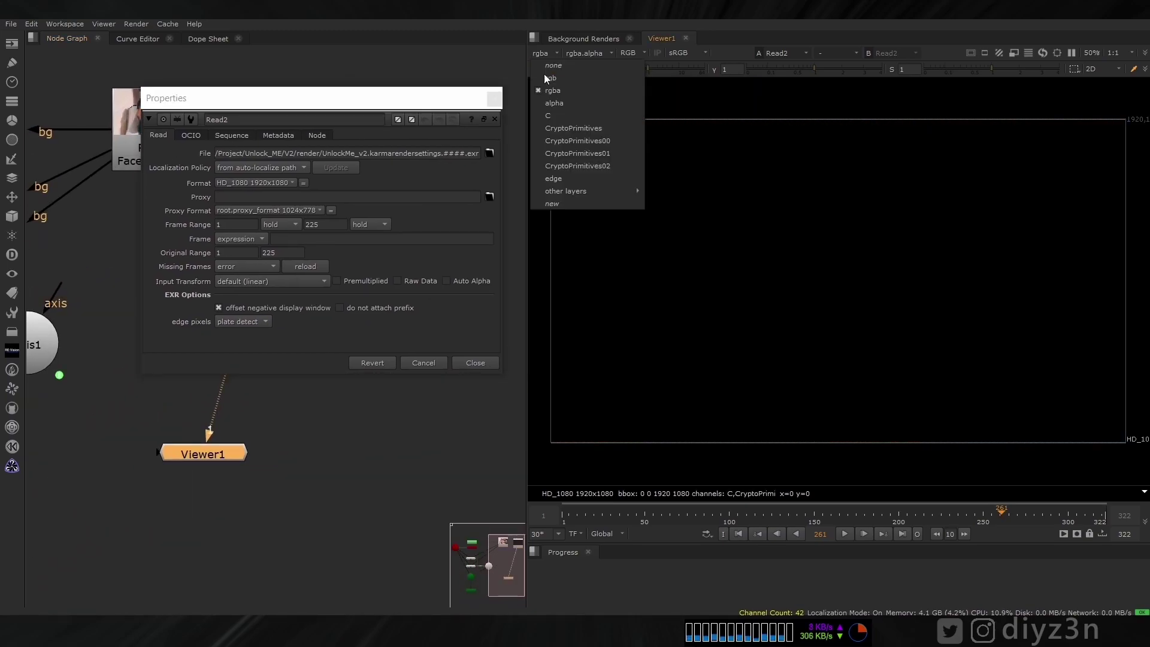
{"action": "left_click", "coordinate": [548, 116]}
{"action": "left_click", "coordinate": [539, 53]}
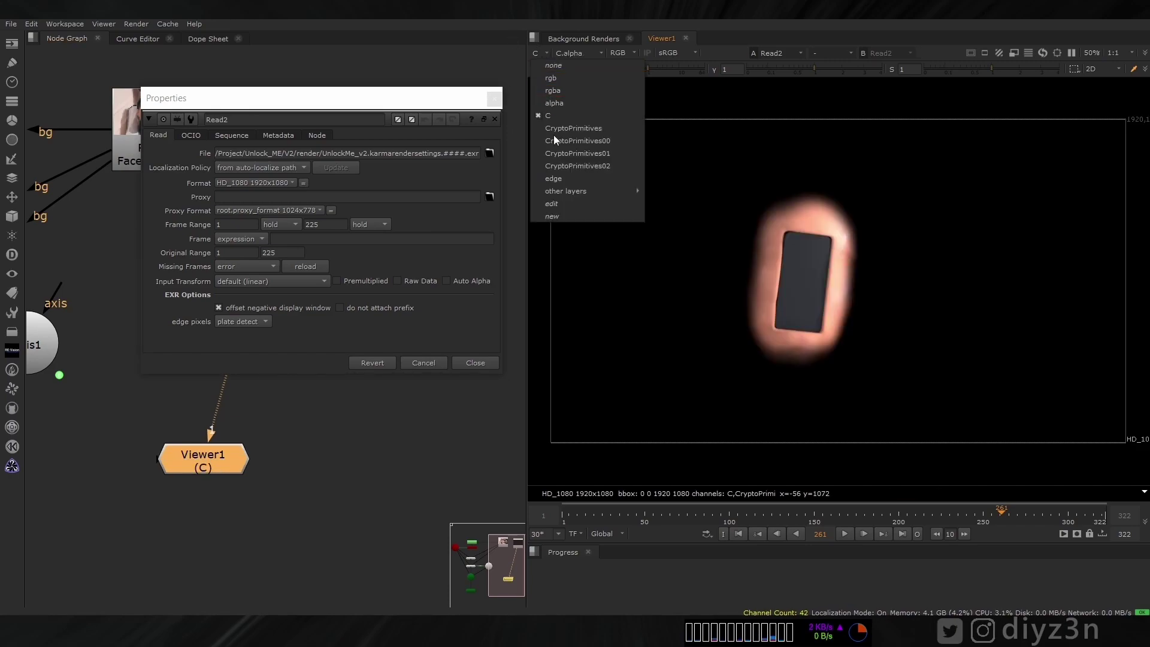
{"action": "left_click", "coordinate": [561, 178]}
{"action": "left_click", "coordinate": [544, 53]}
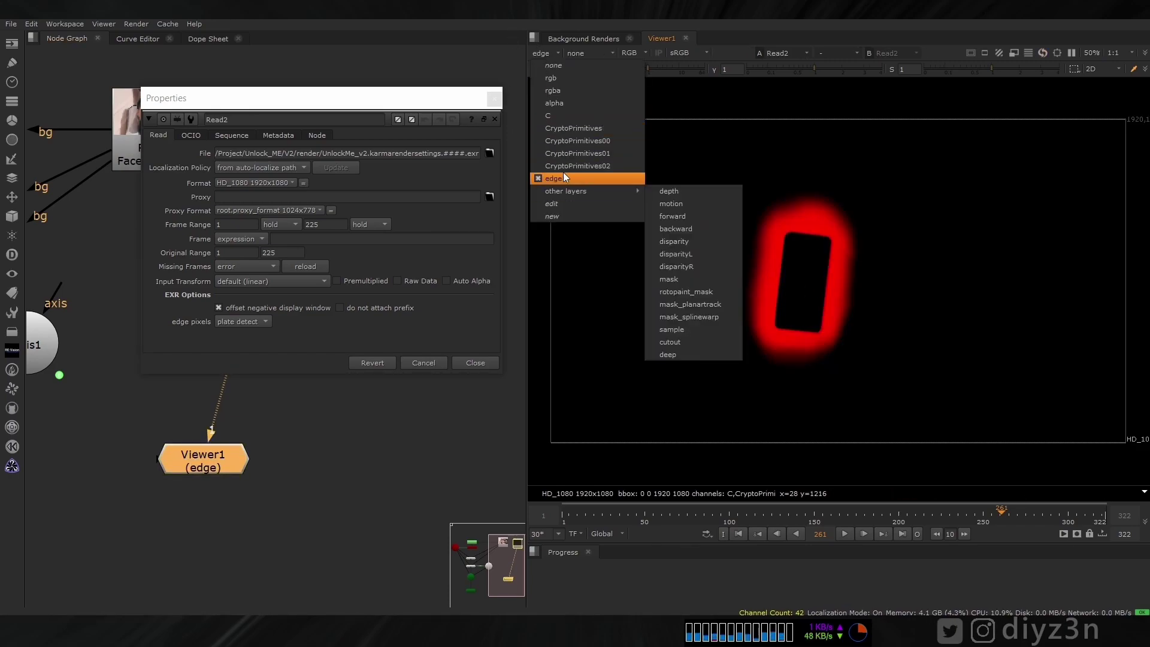
{"action": "left_click", "coordinate": [564, 92]}
Step: Add a Shuffle node after Read2 that routes the C layer into rgba
{"action": "left_click", "coordinate": [487, 362]}
{"action": "key", "text": "Tab"}
{"action": "type", "text": "shuffle"}
{"action": "key", "text": "Return"}
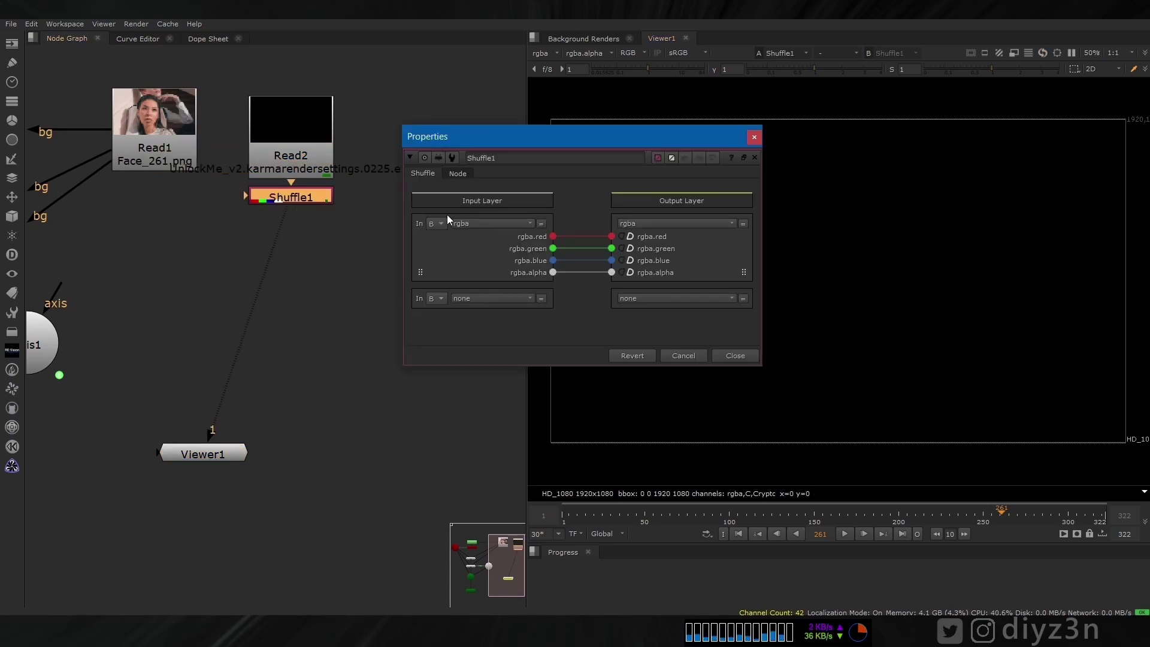
{"action": "left_click", "coordinate": [475, 225]}
{"action": "left_click", "coordinate": [478, 285]}
{"action": "left_click_drag", "start_coordinate": [568, 140], "coordinate": [406, 135]}
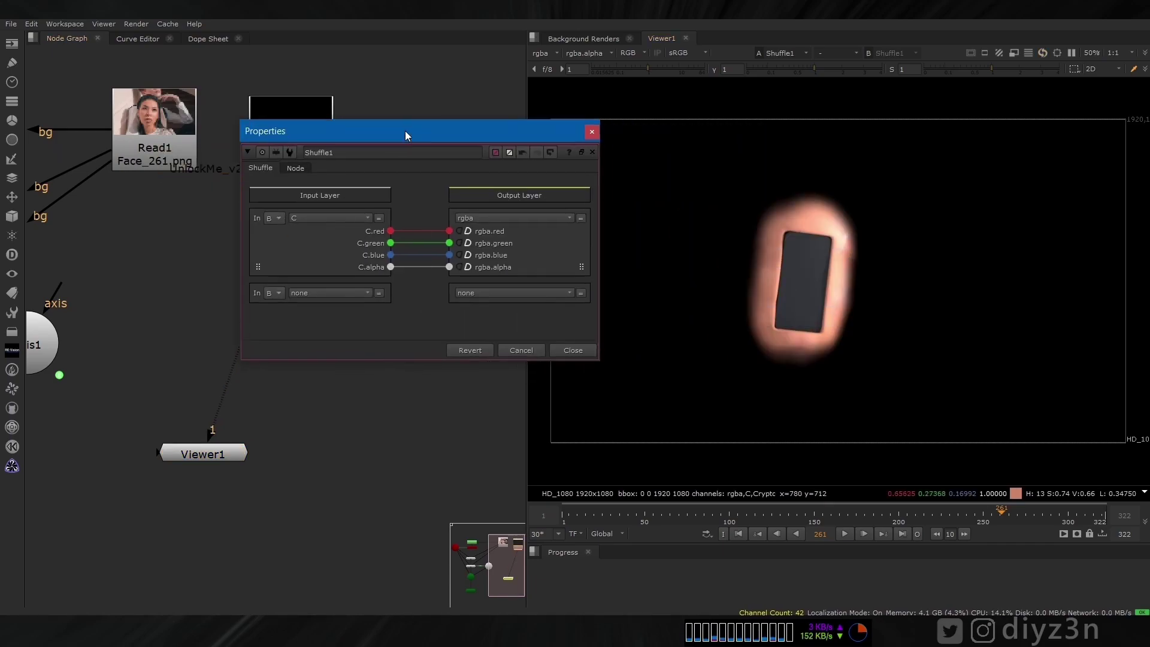
Step: In Shuffle1, set the second input layer to edge, wire edge.edge into rgba.alpha, and check the alpha
{"action": "left_click", "coordinate": [350, 293]}
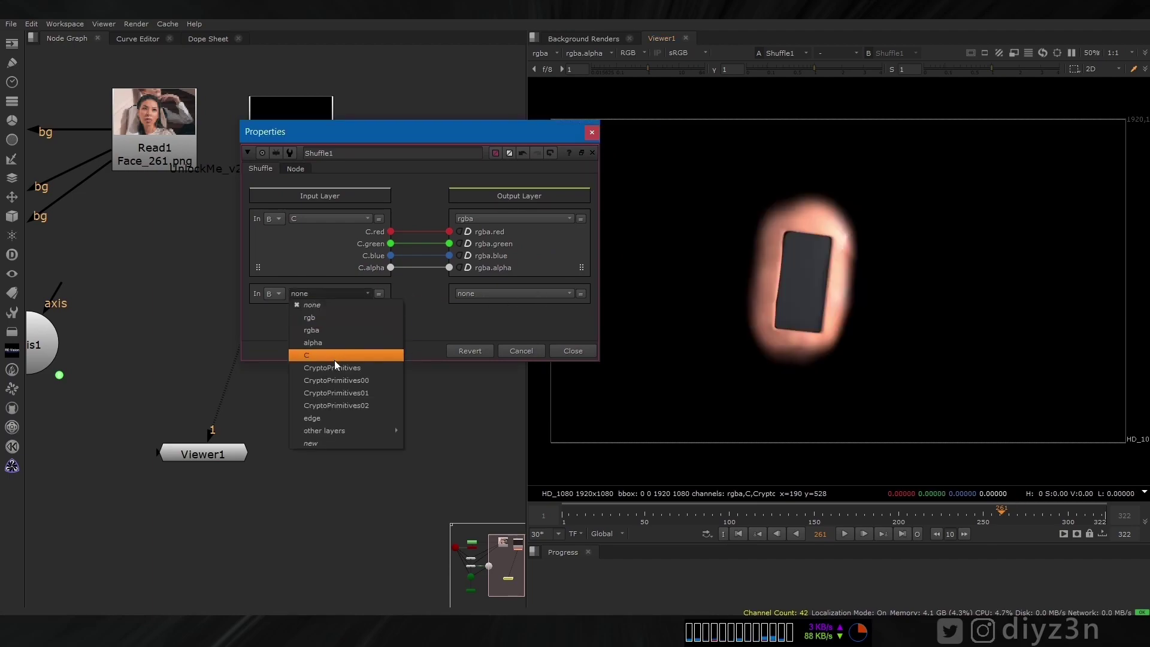
{"action": "left_click", "coordinate": [324, 417]}
{"action": "left_click_drag", "start_coordinate": [388, 307], "coordinate": [445, 267]}
{"action": "key", "text": "a"}
{"action": "key", "text": "a"}
{"action": "key", "text": "a"}
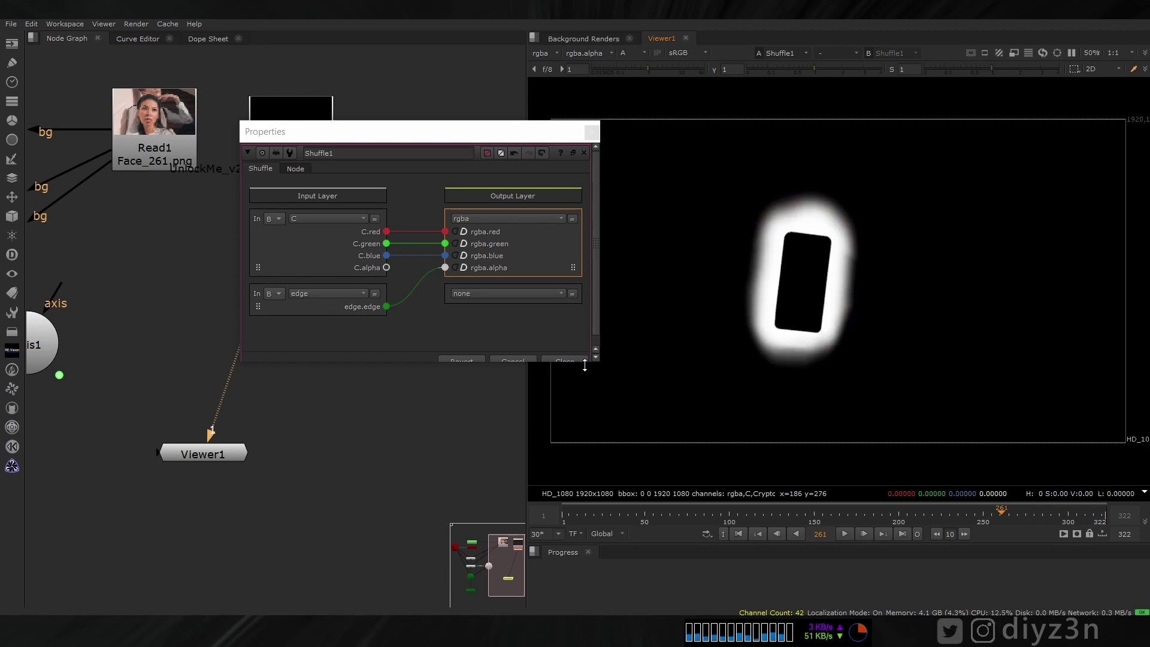
{"action": "left_click", "coordinate": [566, 358]}
Step: Add an over Merge node with Read1 as its B input and Shuffle1 as its A input, shown in the viewer
{"action": "middle_click_drag", "start_coordinate": [301, 260], "coordinate": [365, 270]}
{"action": "left_click", "coordinate": [239, 270]}
{"action": "key", "text": "m"}
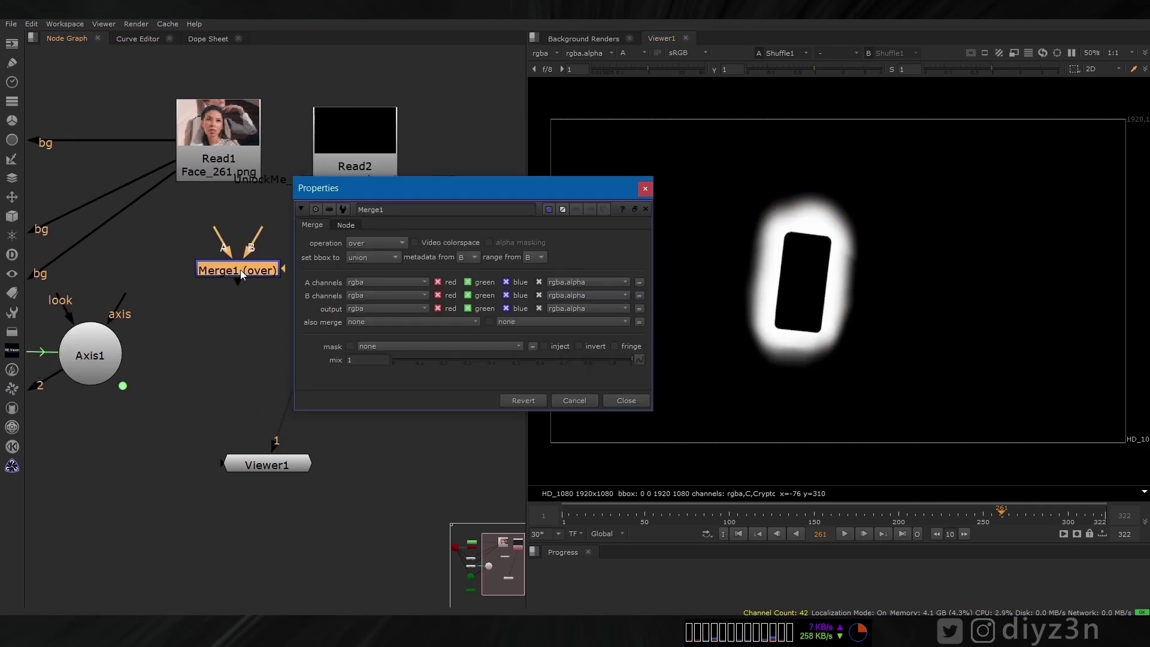
{"action": "left_click", "coordinate": [628, 402]}
{"action": "key", "text": "1"}
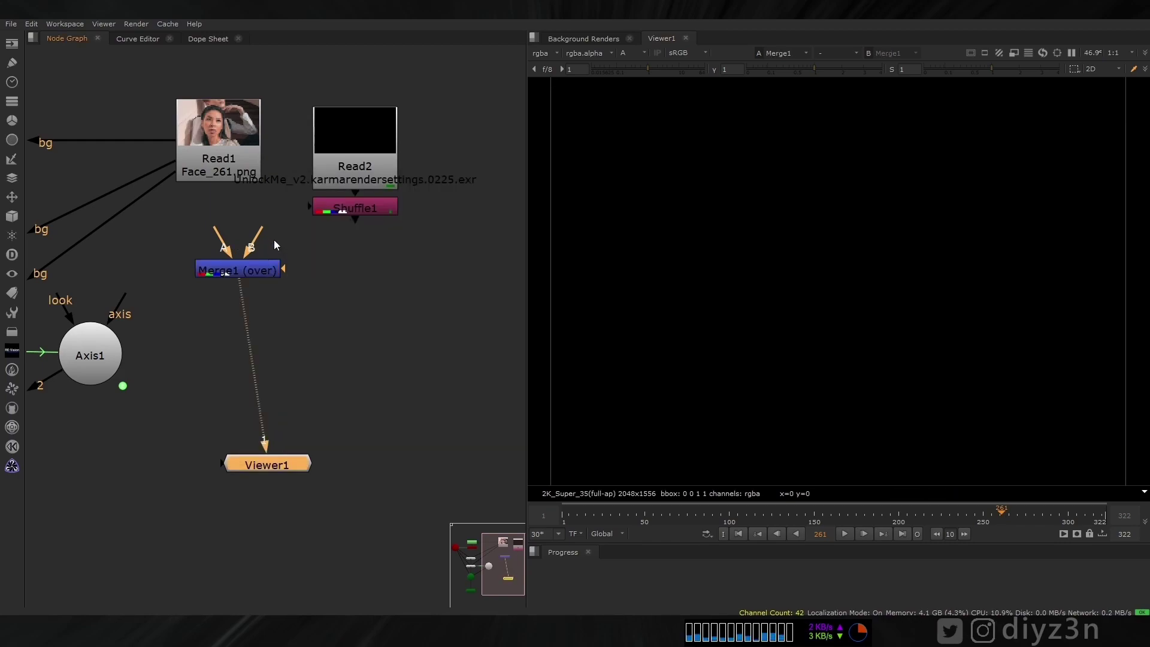
{"action": "left_click_drag", "start_coordinate": [260, 234], "coordinate": [221, 150]}
{"action": "left_click_drag", "start_coordinate": [217, 235], "coordinate": [348, 207]}
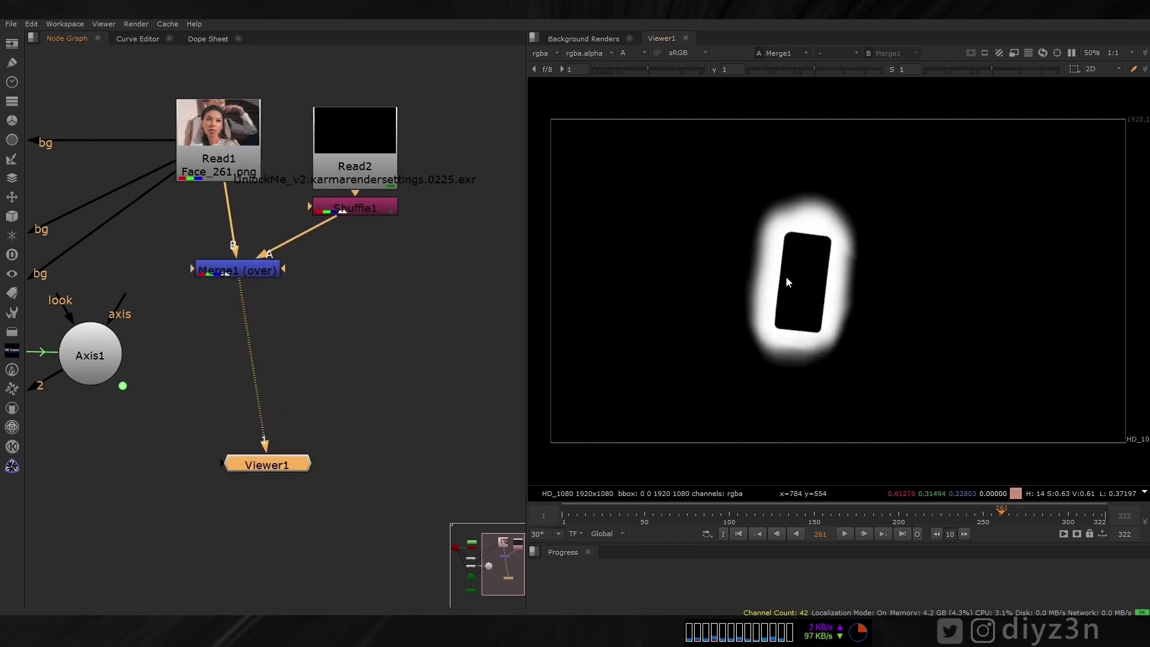
Step: Compare Read1, the Merge1 composite, and the colour and alpha of Shuffle1 in the viewer
{"action": "key", "text": "a"}
{"action": "left_click", "coordinate": [235, 154]}
{"action": "key", "text": "1"}
{"action": "left_click", "coordinate": [257, 274]}
{"action": "key", "text": "1"}
{"action": "scroll", "coordinate": [859, 280], "scroll_direction": "up", "scroll_amount": 2}
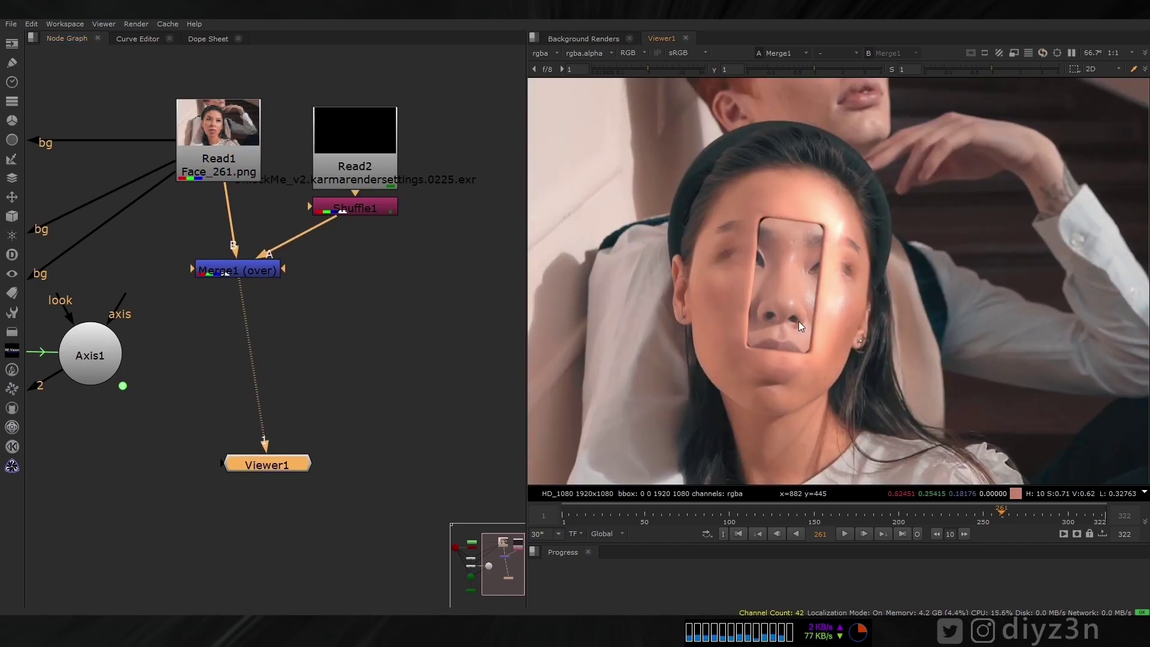
{"action": "left_click", "coordinate": [339, 206]}
{"action": "key", "text": "1"}
{"action": "key", "text": "a"}
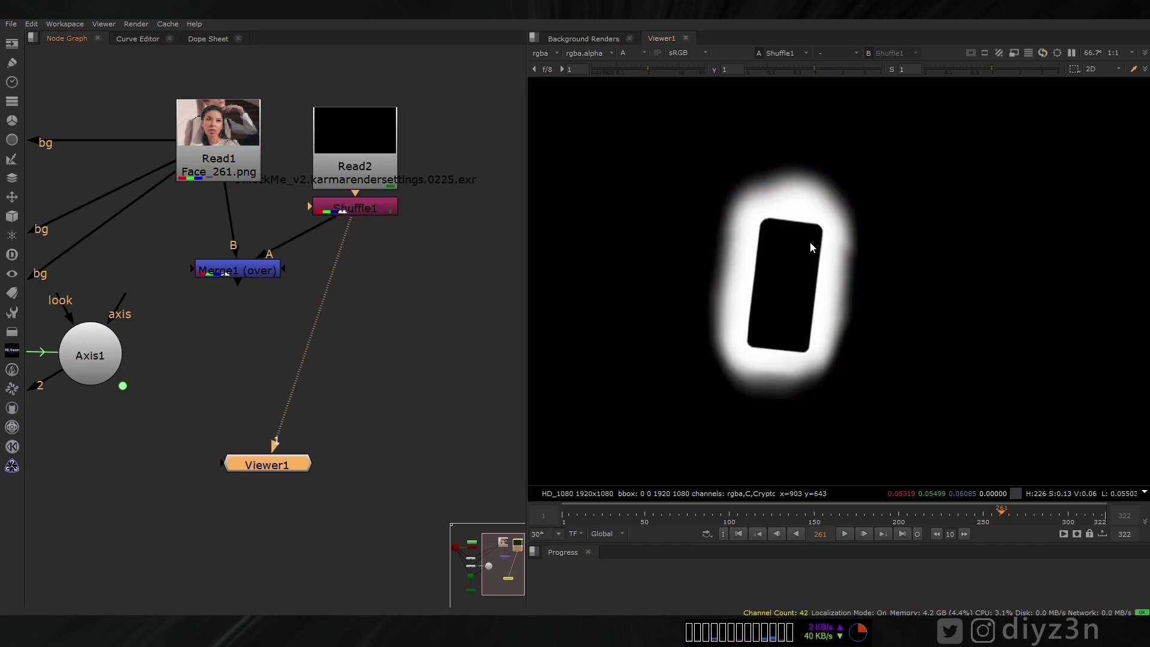
{"action": "key", "text": "a"}
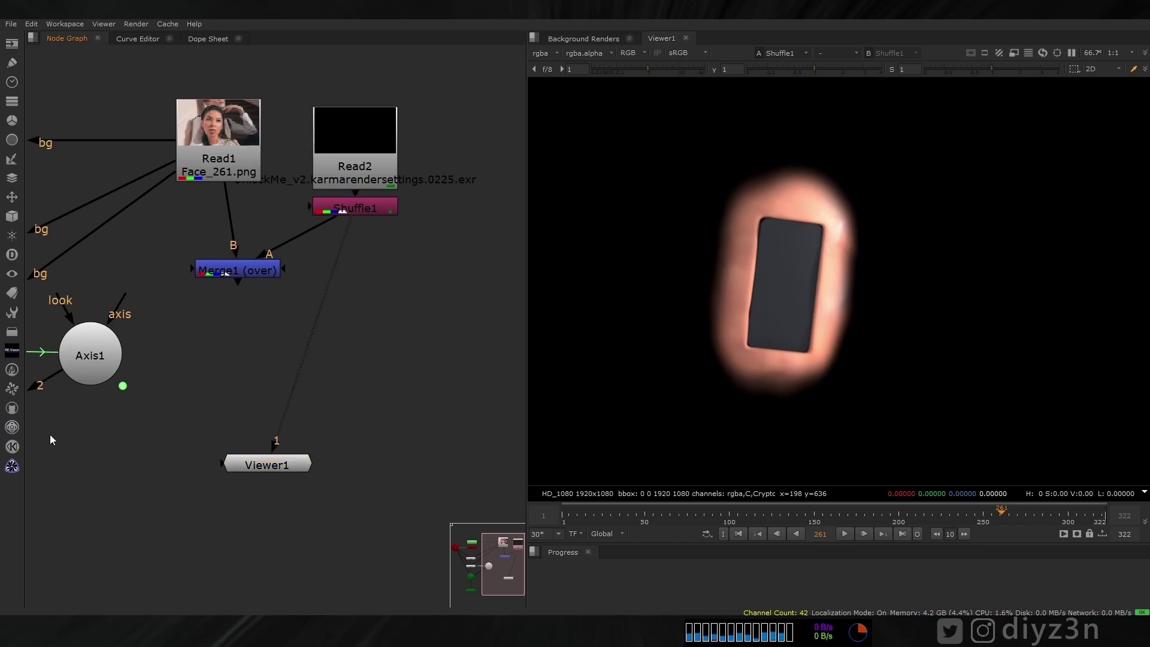
Step: Add a Cryptomatte node fed by Read2 and show it in the viewer
{"action": "left_click", "coordinate": [12, 466]}
{"action": "left_click", "coordinate": [88, 468]}
{"action": "left_click_drag", "start_coordinate": [333, 327], "coordinate": [479, 148]}
{"action": "key", "text": "1"}
{"action": "left_click_drag", "start_coordinate": [634, 236], "coordinate": [393, 218]}
Step: In Cryptomatte1, pick the phone's screen and its bezel parts, including the front mic, for the matte
{"action": "left_click", "coordinate": [237, 272]}
{"action": "scroll", "coordinate": [811, 275], "scroll_direction": "up", "scroll_amount": 5}
{"action": "left_click", "coordinate": [758, 322], "text": "ctrl"}
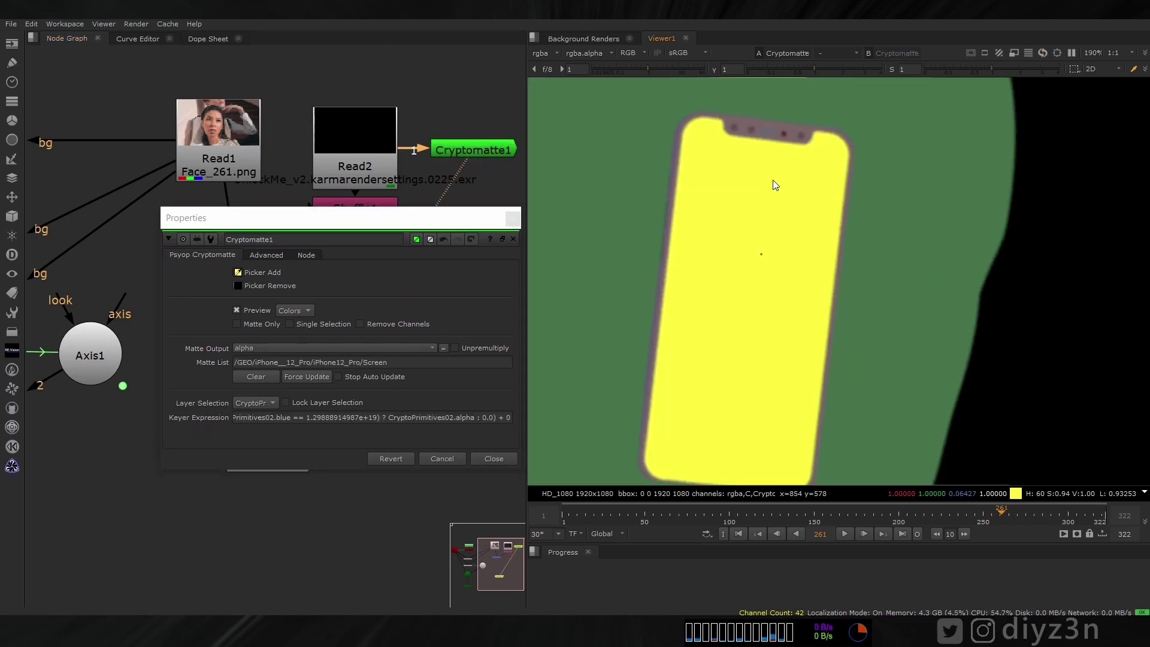
{"action": "left_click", "coordinate": [802, 139], "text": "ctrl"}
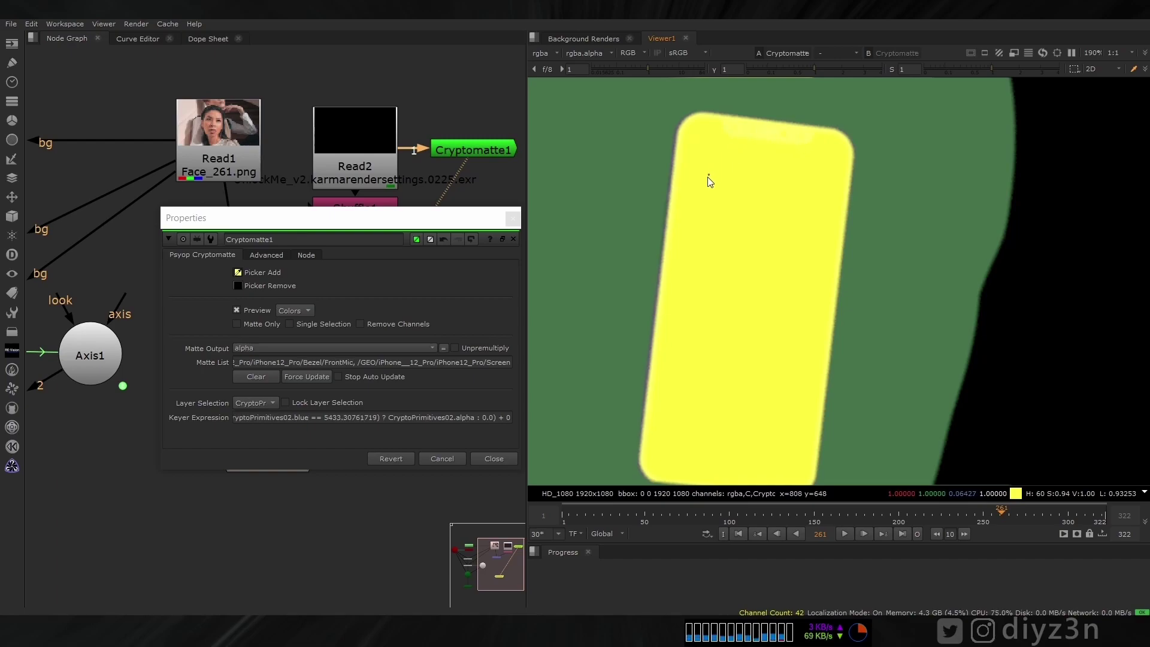
{"action": "left_click", "coordinate": [494, 458]}
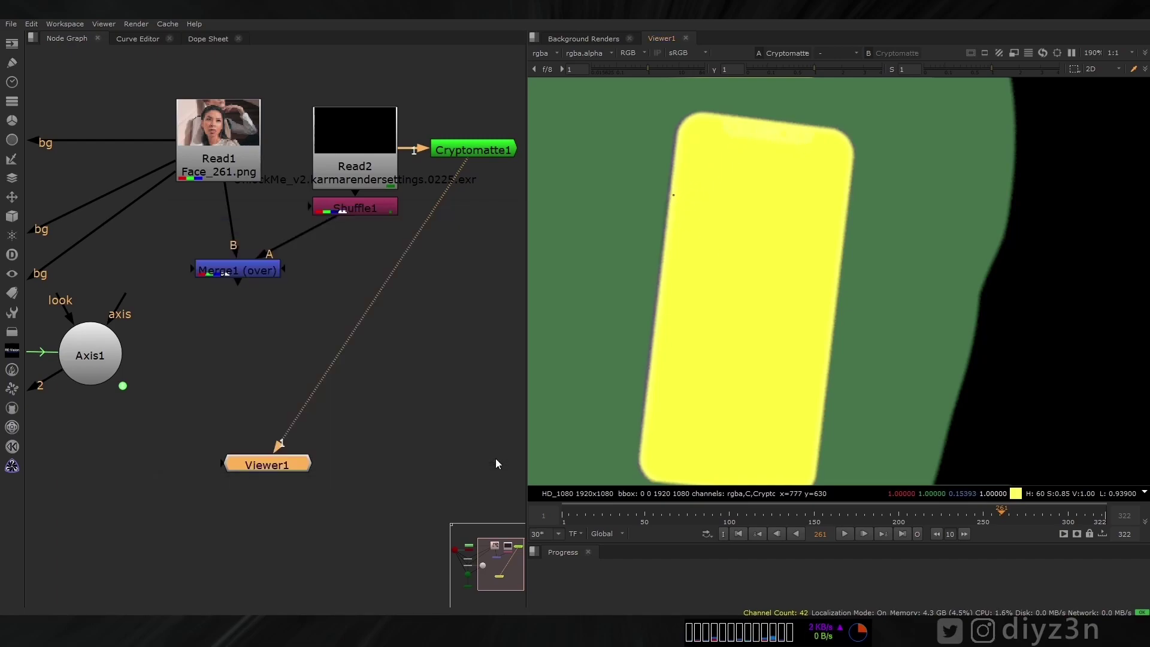
Step: Check the alphas, add a second Merge node with Cryptomatte1 as A and Shuffle1 as B, and view its result
{"action": "scroll", "coordinate": [721, 306], "scroll_direction": "down", "scroll_amount": 3}
{"action": "key", "text": "a"}
{"action": "key", "text": "a"}
{"action": "key", "text": "a"}
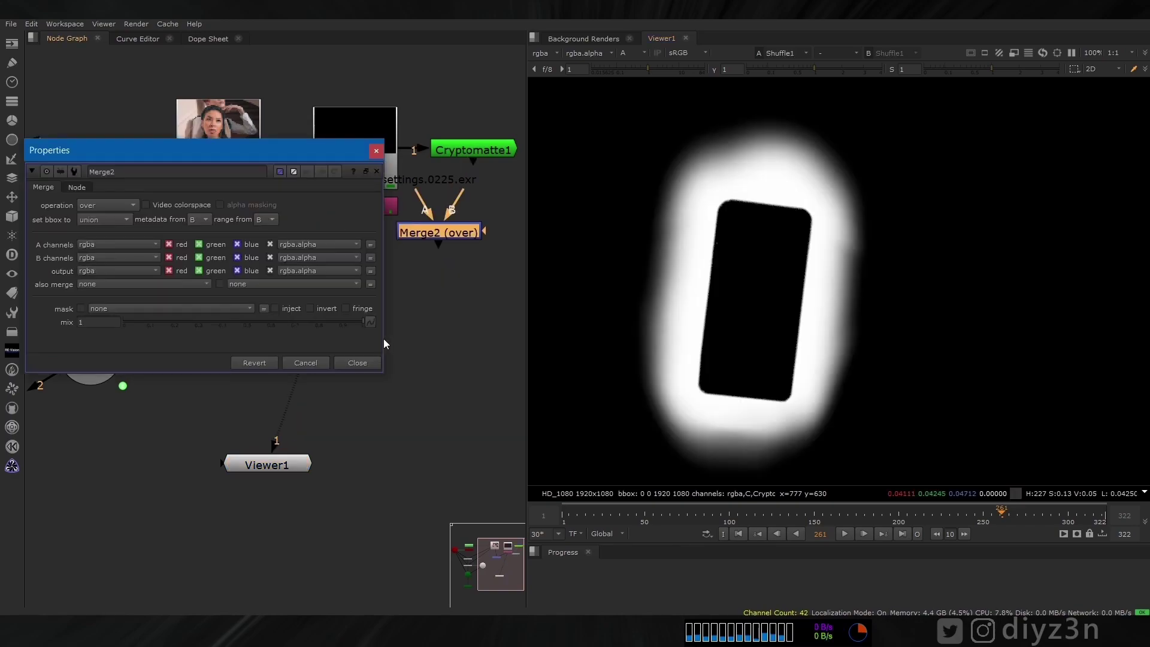
{"action": "left_click", "coordinate": [359, 362]}
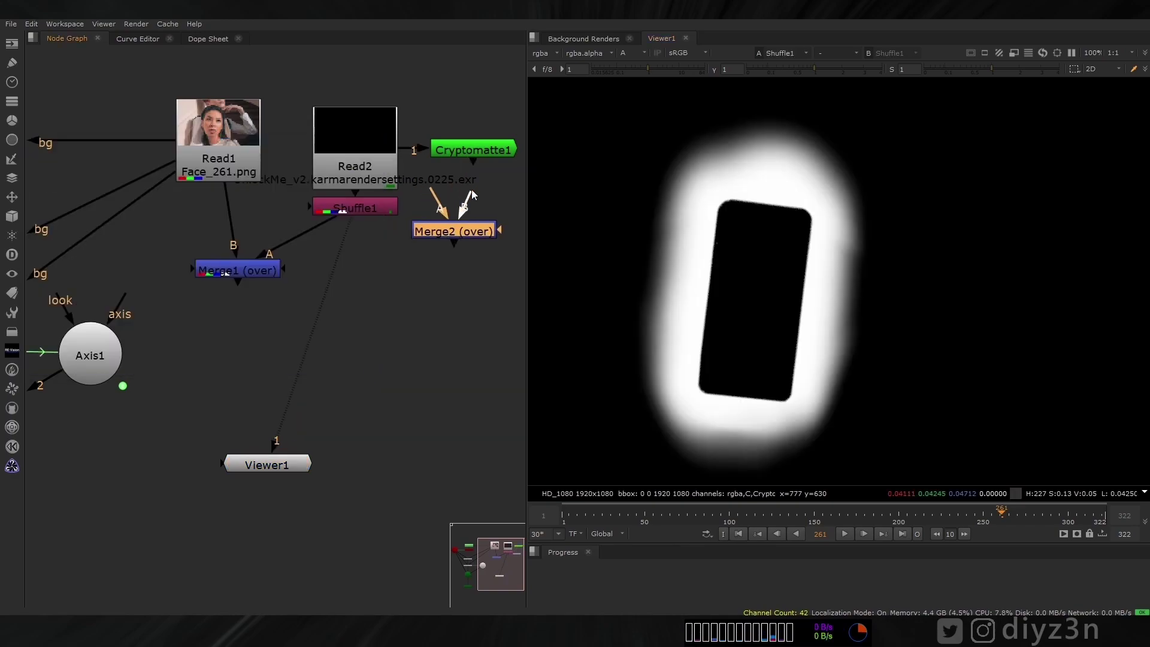
{"action": "left_click_drag", "start_coordinate": [470, 175], "coordinate": [387, 204]}
{"action": "mouse_move", "coordinate": [464, 224]}
{"action": "left_mouse_down"}
{"action": "mouse_move", "coordinate": [465, 203]}
{"action": "mouse_move", "coordinate": [476, 206]}
{"action": "left_mouse_up"}
{"action": "key", "text": "1"}
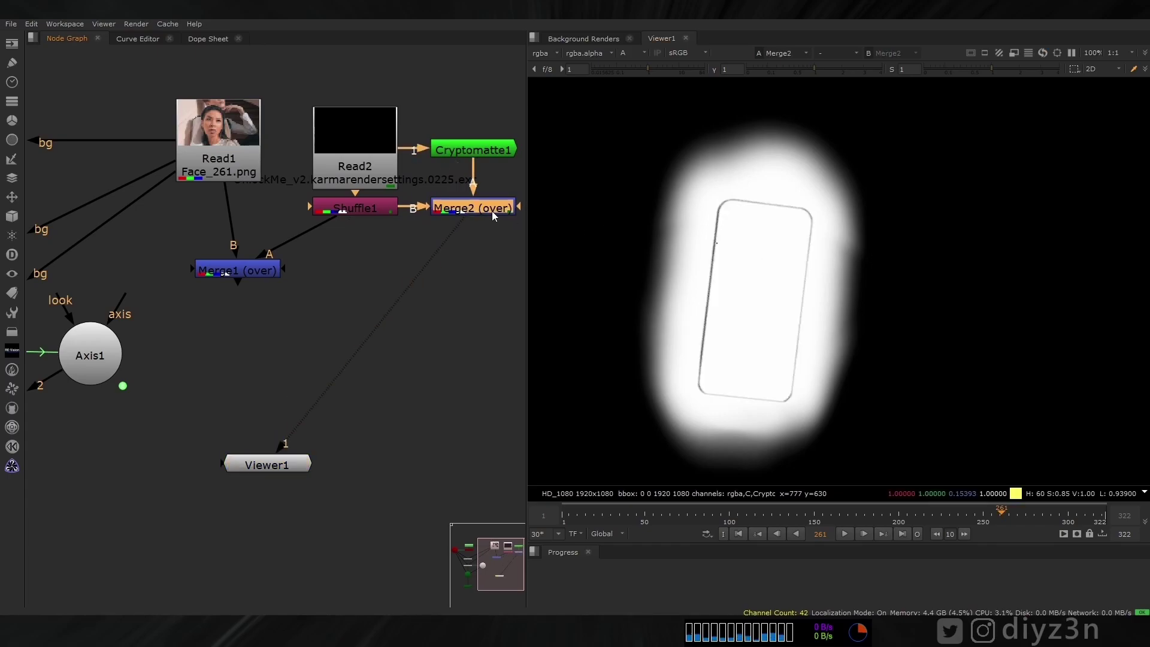
Step: Set the A channels, B channels and output of Merge2 to alpha
{"action": "double_click", "coordinate": [482, 206]}
{"action": "left_click", "coordinate": [112, 275]}
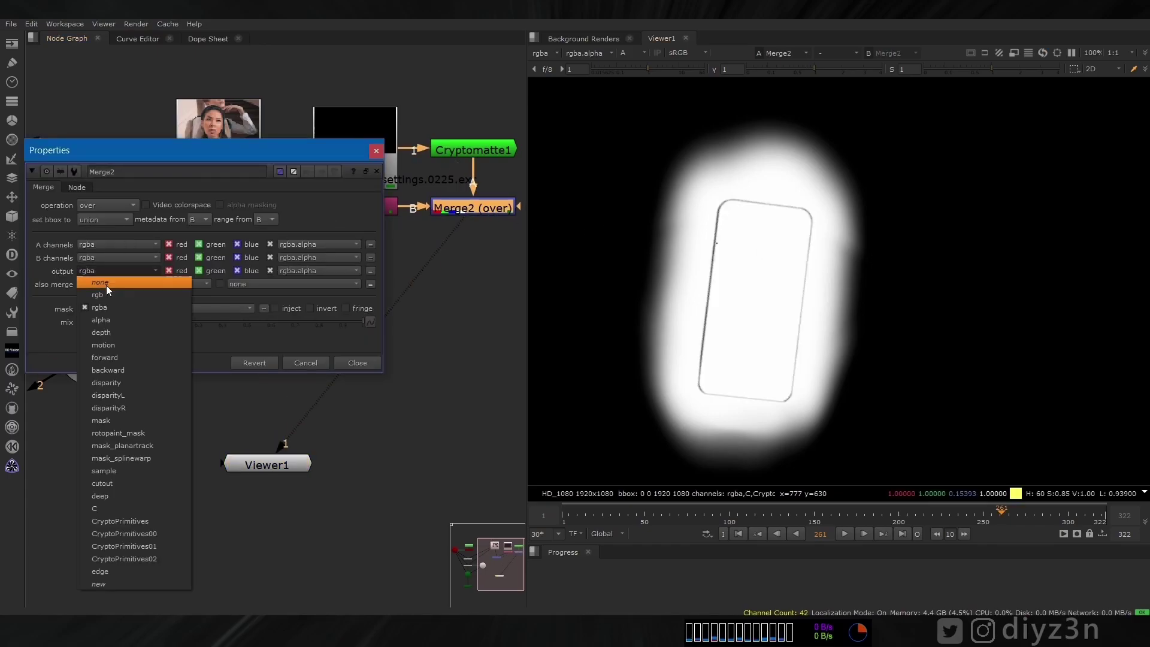
{"action": "left_click", "coordinate": [106, 322]}
{"action": "left_click", "coordinate": [115, 245]}
{"action": "left_click", "coordinate": [106, 293]}
{"action": "left_click", "coordinate": [102, 259]}
{"action": "left_click", "coordinate": [102, 306]}
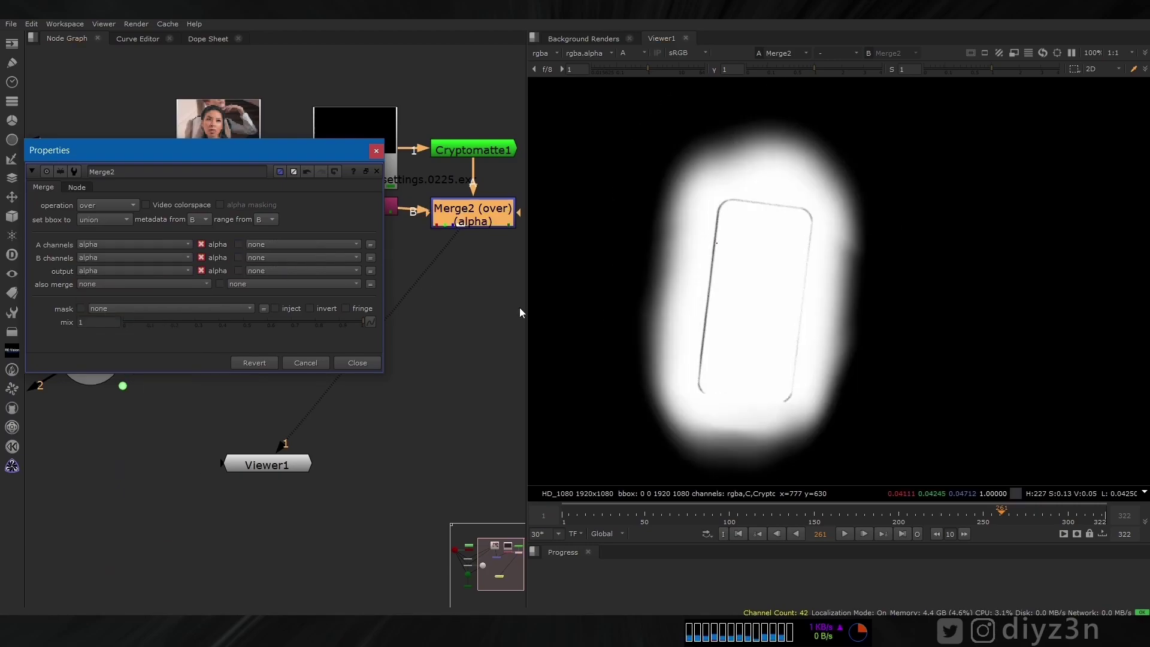
{"action": "left_click", "coordinate": [359, 361]}
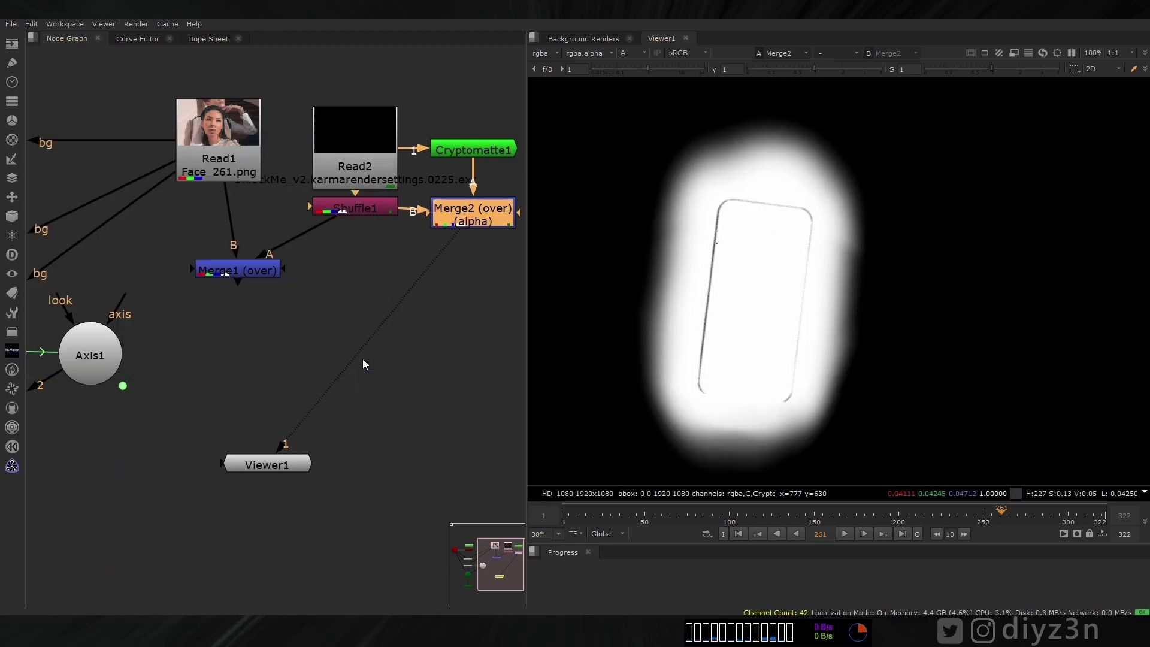
Step: Add a Premult node after Merge2 and feed it into the A input of Merge1
{"action": "left_click", "coordinate": [469, 267]}
{"action": "key", "text": "a"}
{"action": "key", "text": "Tab"}
{"action": "type", "text": "pre"}
{"action": "left_click", "coordinate": [323, 292]}
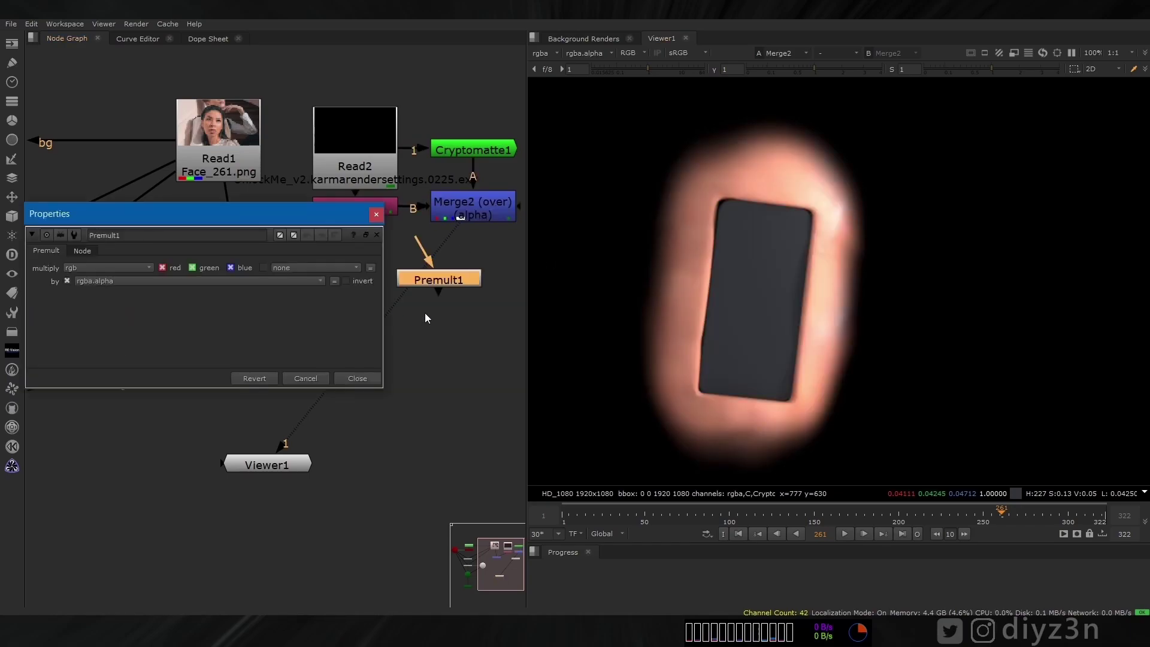
{"action": "left_click", "coordinate": [355, 377]}
{"action": "left_click_drag", "start_coordinate": [434, 281], "coordinate": [473, 252]}
{"action": "left_click_drag", "start_coordinate": [326, 221], "coordinate": [443, 250]}
Step: View the Merge1 composite up close, tidy the Viewer1 and Premult1 nodes, and check how the phone blends into the face
{"action": "left_click", "coordinate": [245, 266]}
{"action": "left_click_drag", "start_coordinate": [246, 264], "coordinate": [229, 267]}
{"action": "key", "text": "1"}
{"action": "key", "text": "f"}
{"action": "scroll", "coordinate": [758, 283], "scroll_direction": "up", "scroll_amount": 5}
{"action": "left_click_drag", "start_coordinate": [273, 462], "coordinate": [223, 450]}
{"action": "mouse_move", "coordinate": [471, 251]}
{"action": "left_mouse_down"}
{"action": "mouse_move", "coordinate": [472, 287]}
{"action": "mouse_move", "coordinate": [471, 271]}
{"action": "left_mouse_up"}
{"action": "left_click", "coordinate": [486, 219]}
{"action": "left_click_drag", "start_coordinate": [586, 514], "coordinate": [678, 530]}
{"action": "scroll", "coordinate": [850, 309], "scroll_direction": "down", "scroll_amount": 3}
{"action": "scroll", "coordinate": [916, 252], "scroll_direction": "up", "scroll_amount": 4}
{"action": "middle_click_drag", "start_coordinate": [919, 250], "coordinate": [841, 228]}
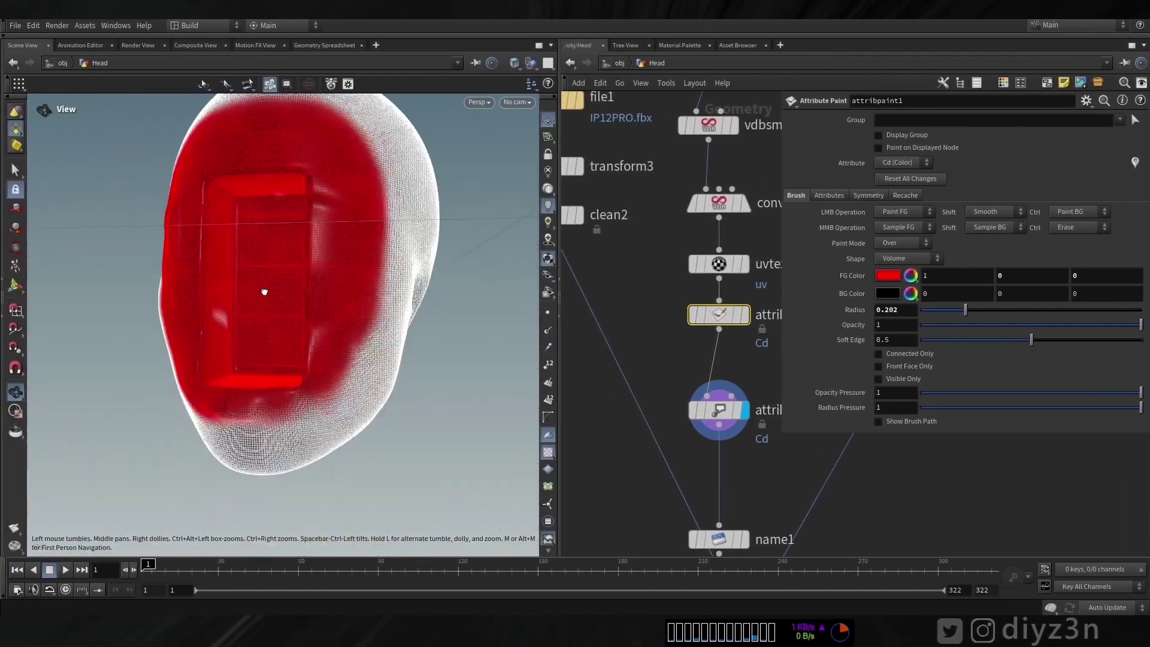
Step: In Houdini's stage network, switch to a single viewport and open mtlxstandard_surface inside the karmamaterial of materiallibrary1
{"action": "left_click", "coordinate": [548, 62]}
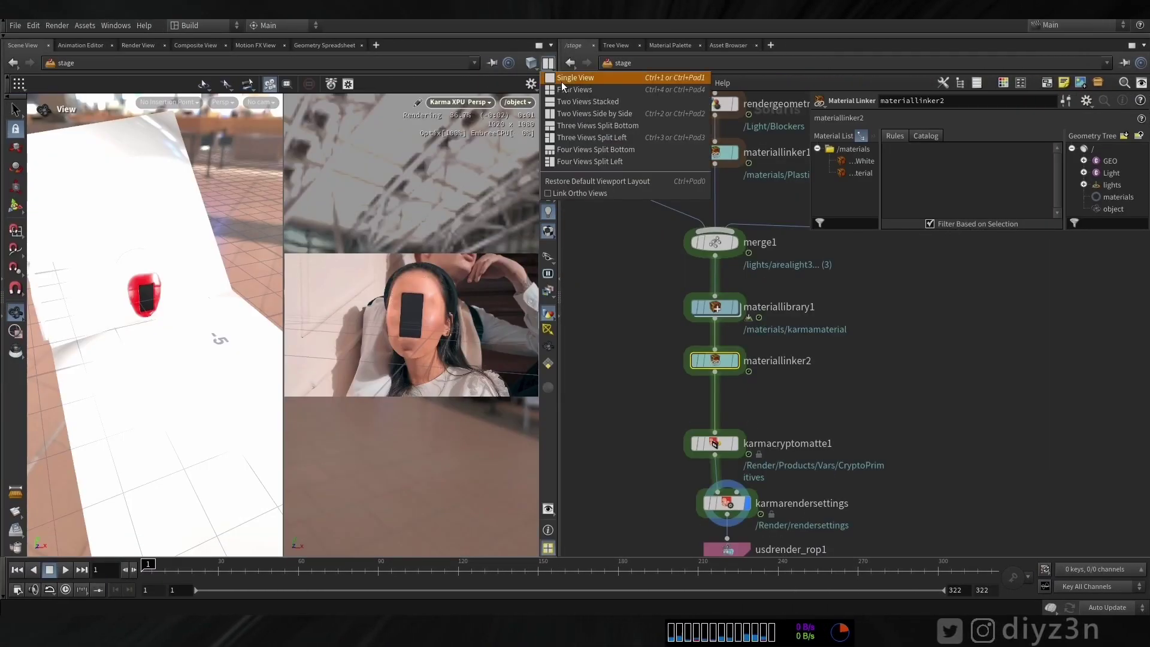
{"action": "left_click", "coordinate": [563, 79]}
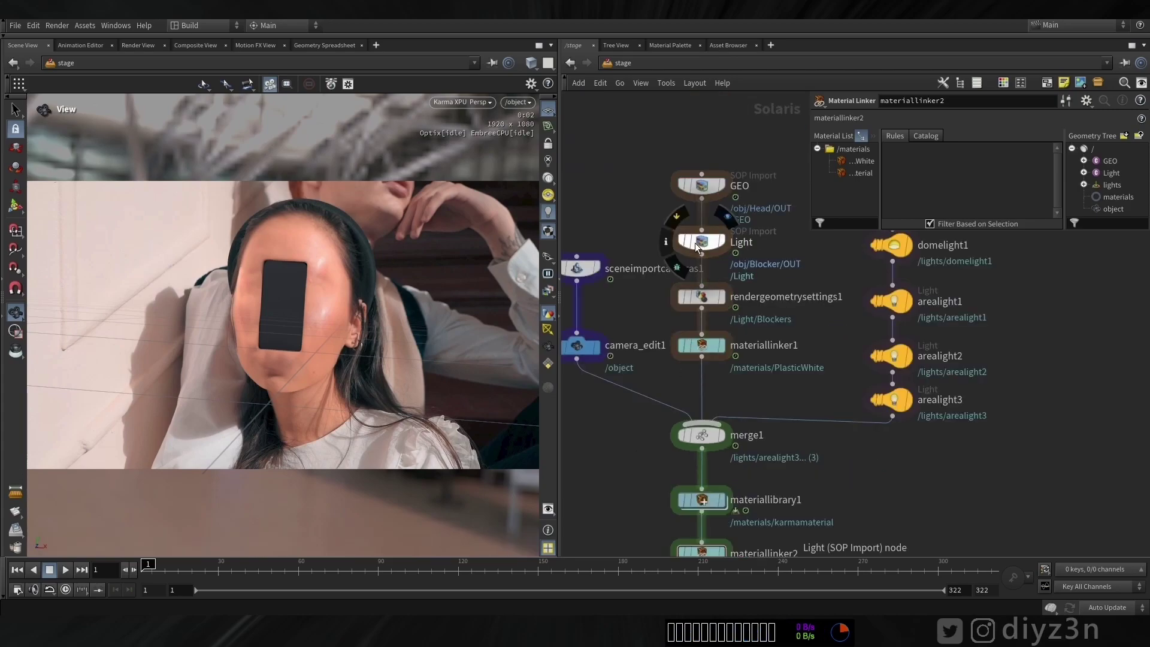
{"action": "middle_click_drag", "start_coordinate": [653, 443], "coordinate": [635, 247]}
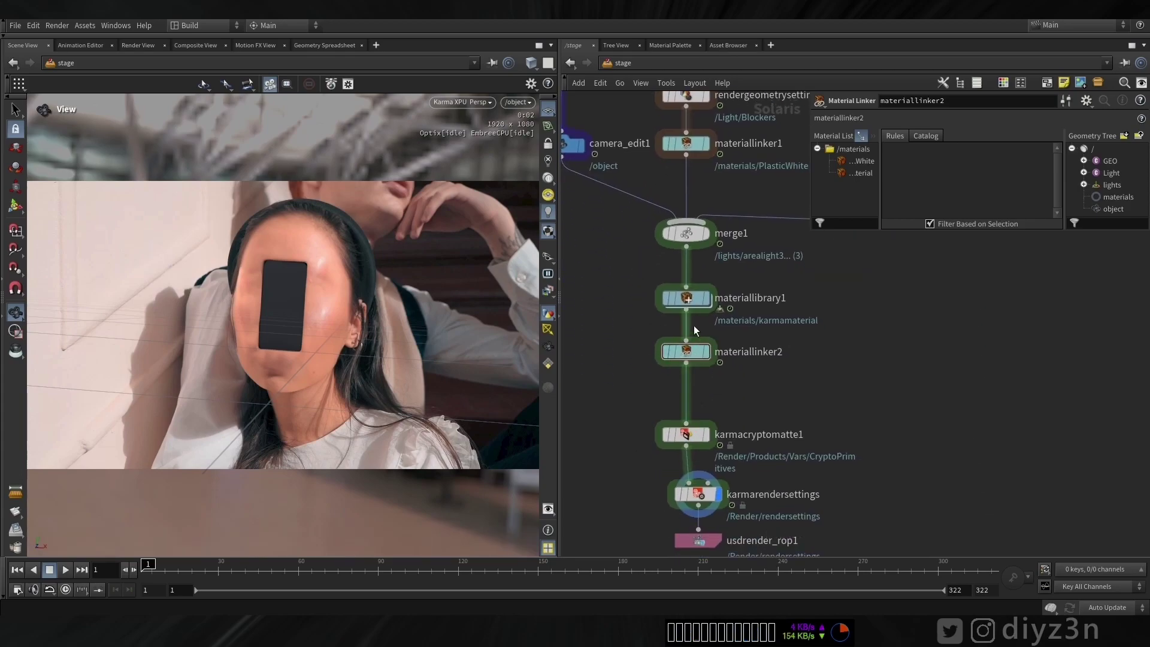
{"action": "double_click", "coordinate": [692, 301]}
{"action": "key", "text": "h"}
{"action": "scroll", "coordinate": [881, 328], "scroll_direction": "up", "scroll_amount": 5}
{"action": "left_click", "coordinate": [871, 259]}
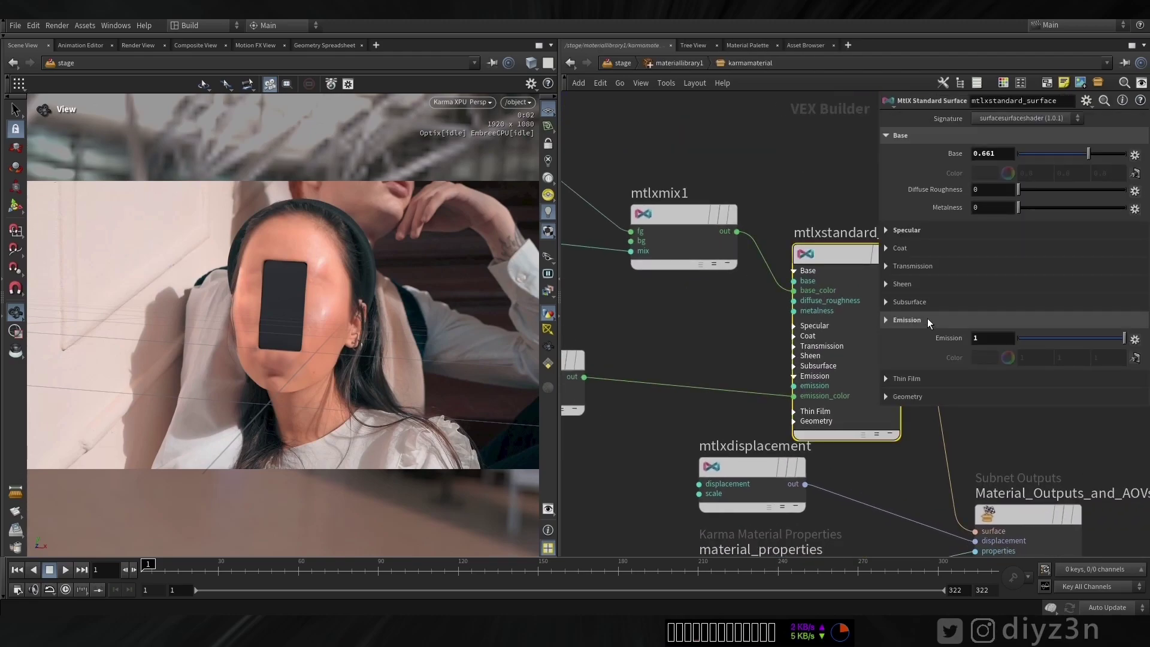
Step: Set Subsurface to 1 on mtlxstandard_surface and wire mtlxmix1's output into subsurface_color
{"action": "left_click", "coordinate": [909, 302]}
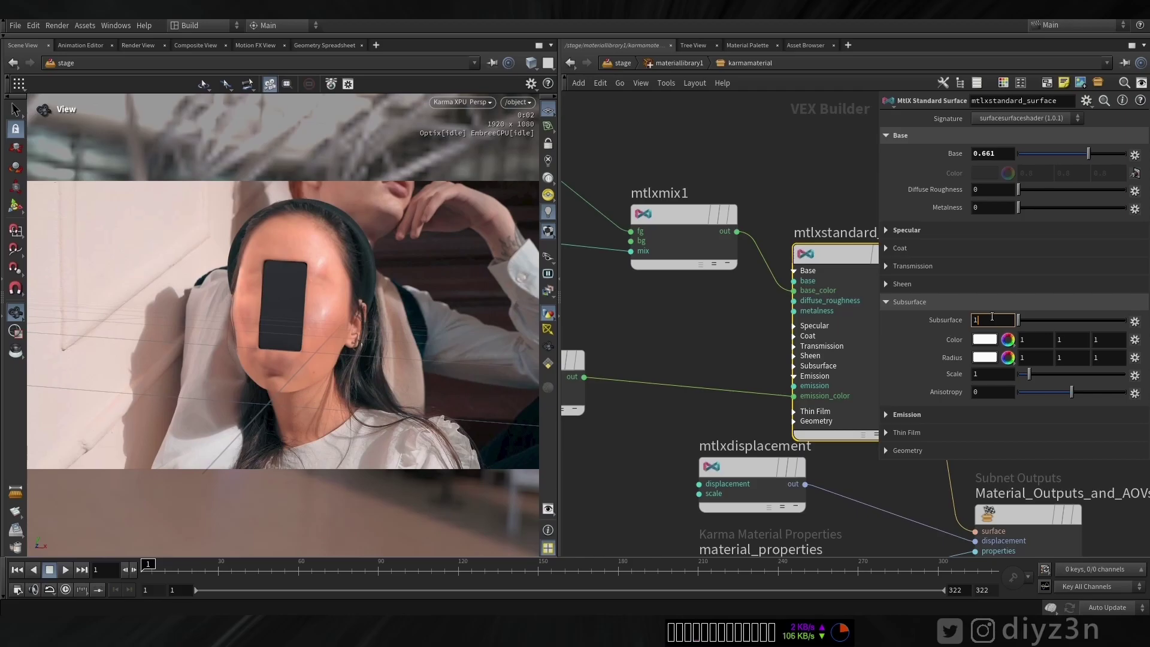
{"action": "right_click_drag", "start_coordinate": [412, 257], "coordinate": [584, 294]}
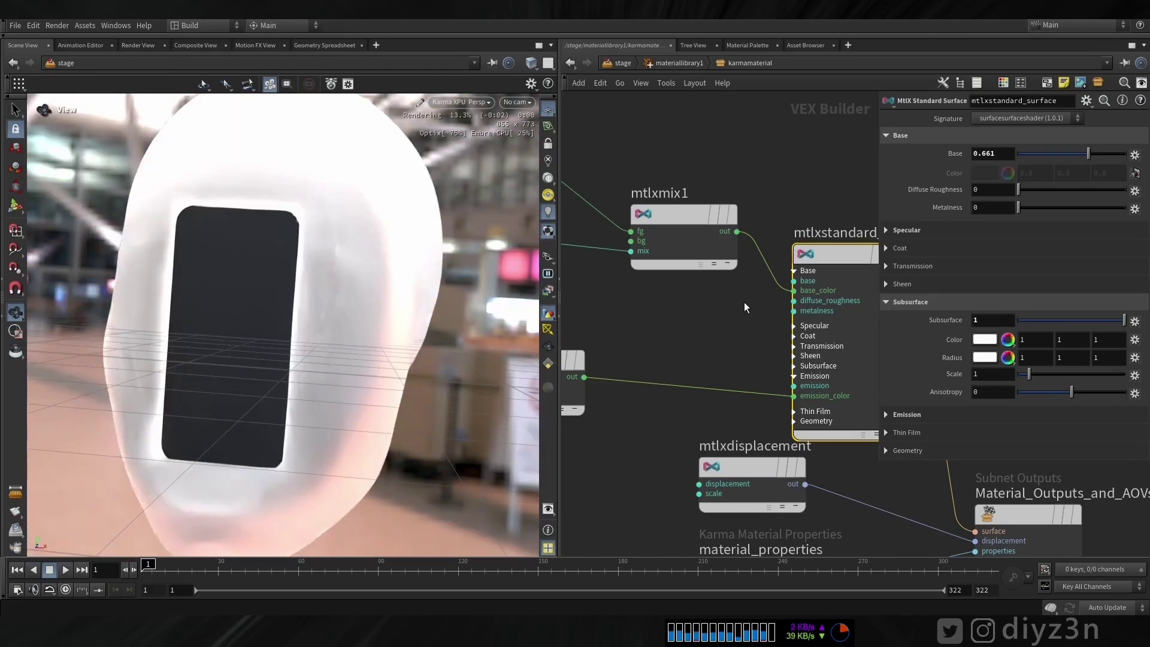
{"action": "mouse_move", "coordinate": [772, 326]}
{"action": "middle_mouse_down"}
{"action": "mouse_move", "coordinate": [795, 329]}
{"action": "mouse_move", "coordinate": [767, 314]}
{"action": "middle_mouse_up"}
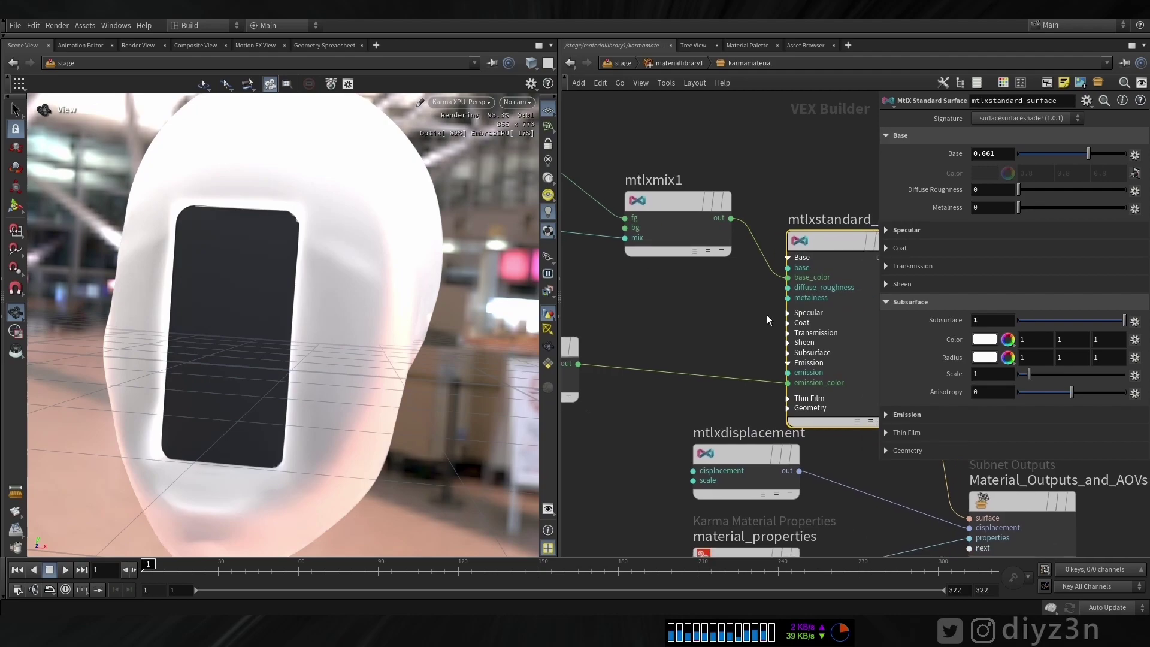
{"action": "left_click", "coordinate": [788, 353]}
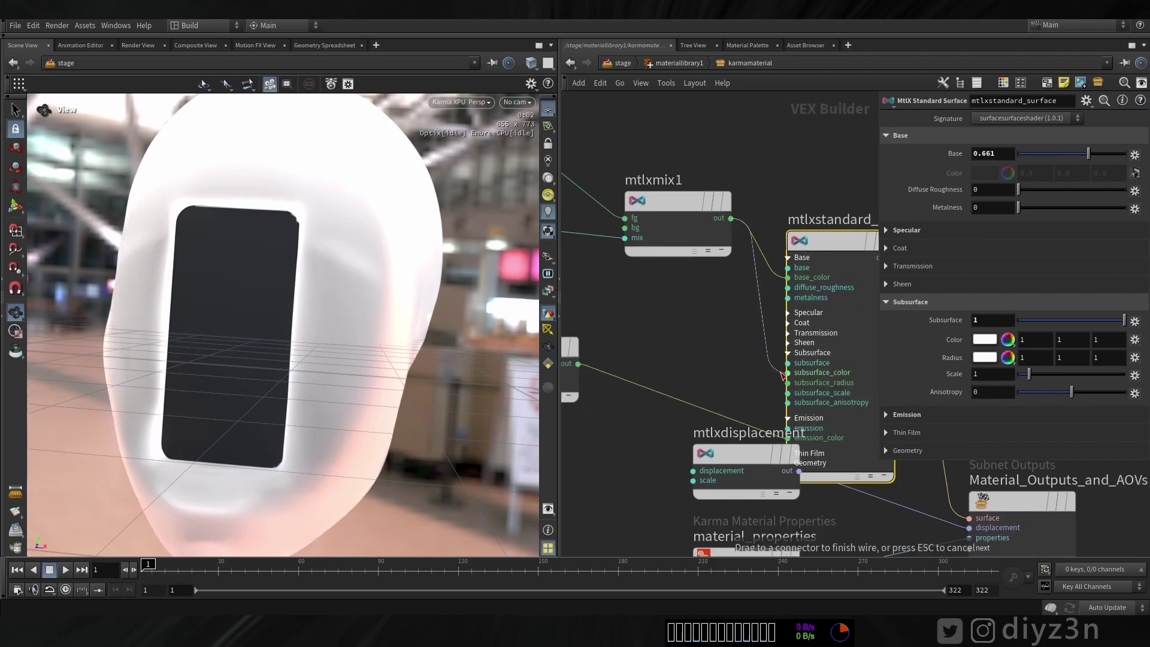
{"action": "left_click_drag", "start_coordinate": [784, 376], "coordinate": [788, 372]}
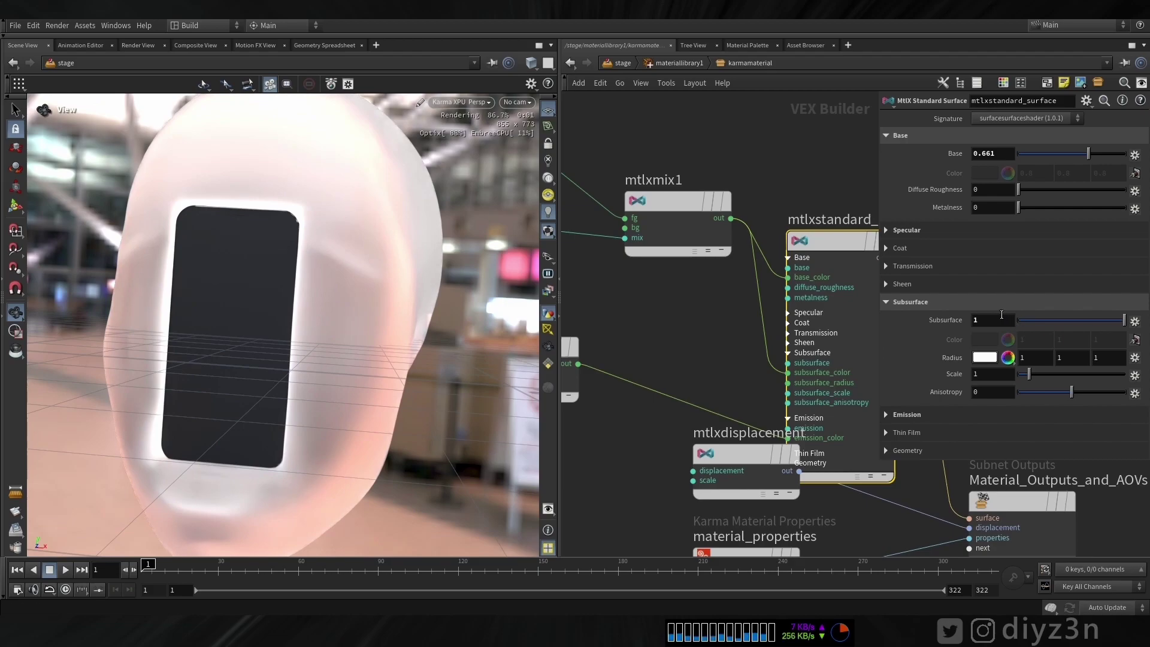
Step: Set both the Subsurface amount and the subsurface Scale to 0.1
{"action": "key", "text": "Return"}
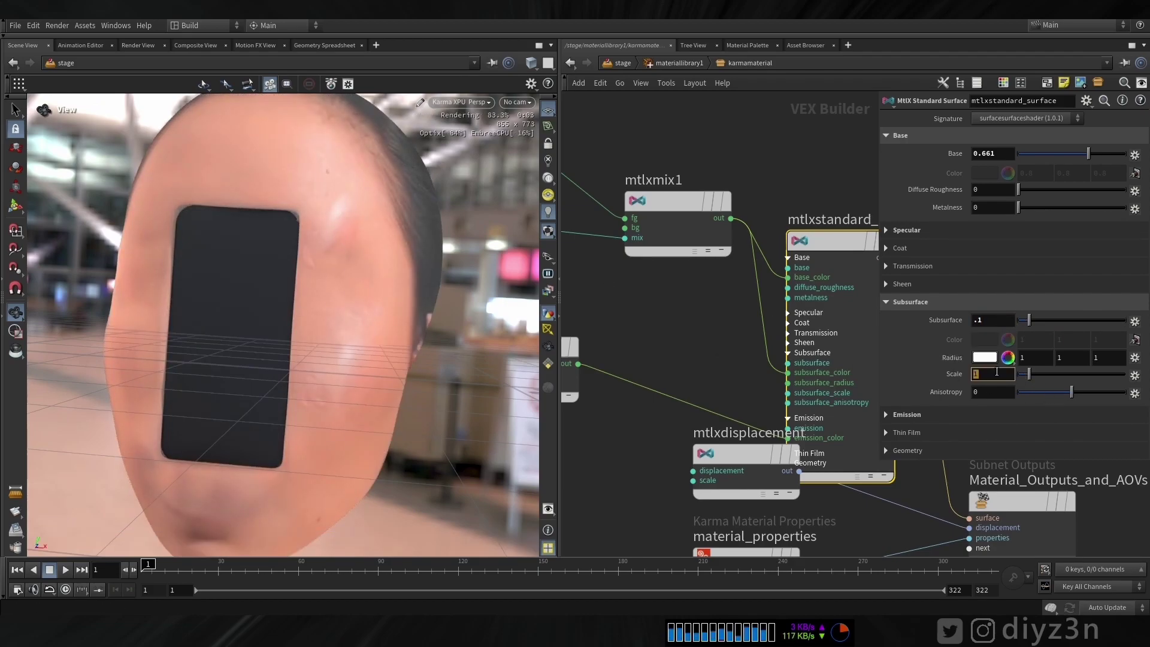
{"action": "left_click", "coordinate": [997, 371]}
{"action": "type", "text": ".1"}
{"action": "key", "text": "Return"}
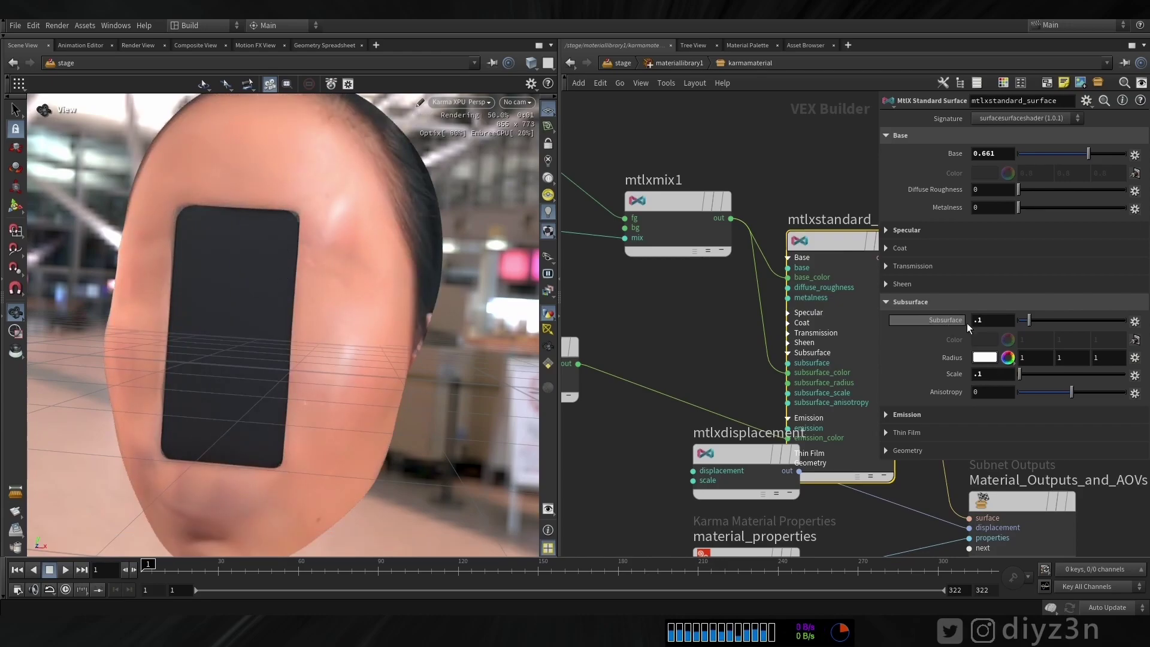